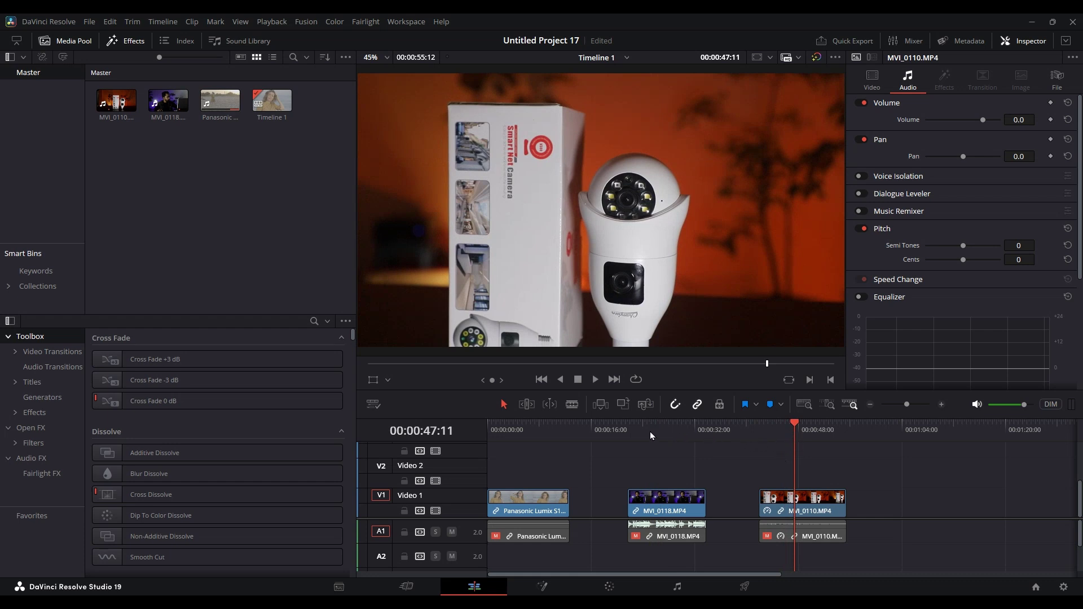
# Move the playhead to the start of the timeline and review the project's color management settings.
pyautogui.moveTo(533, 428); pyautogui.dragTo(480, 427)
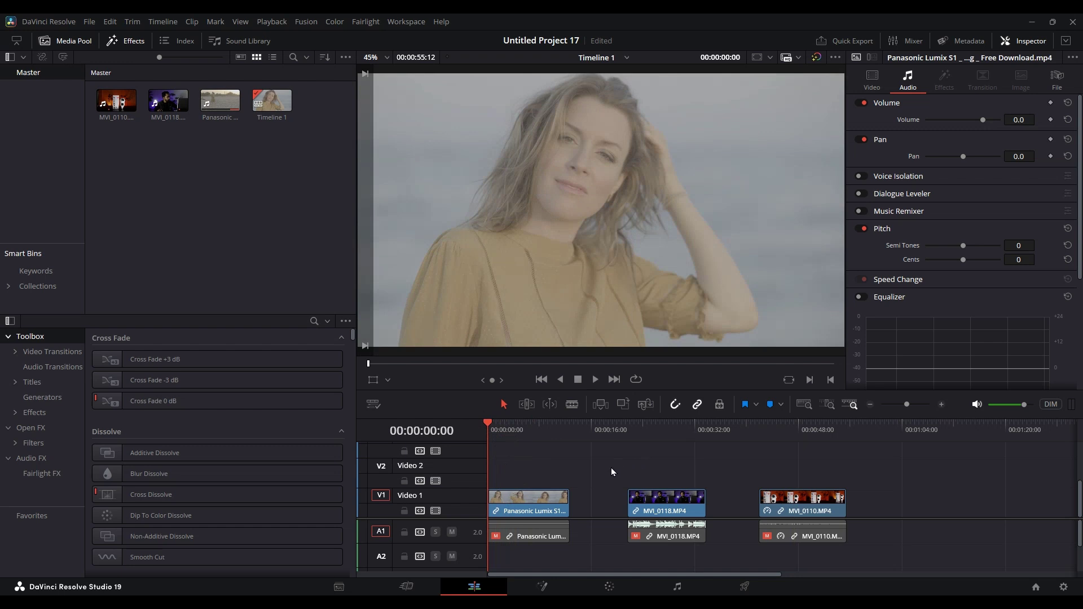
pyautogui.click(1062, 587)
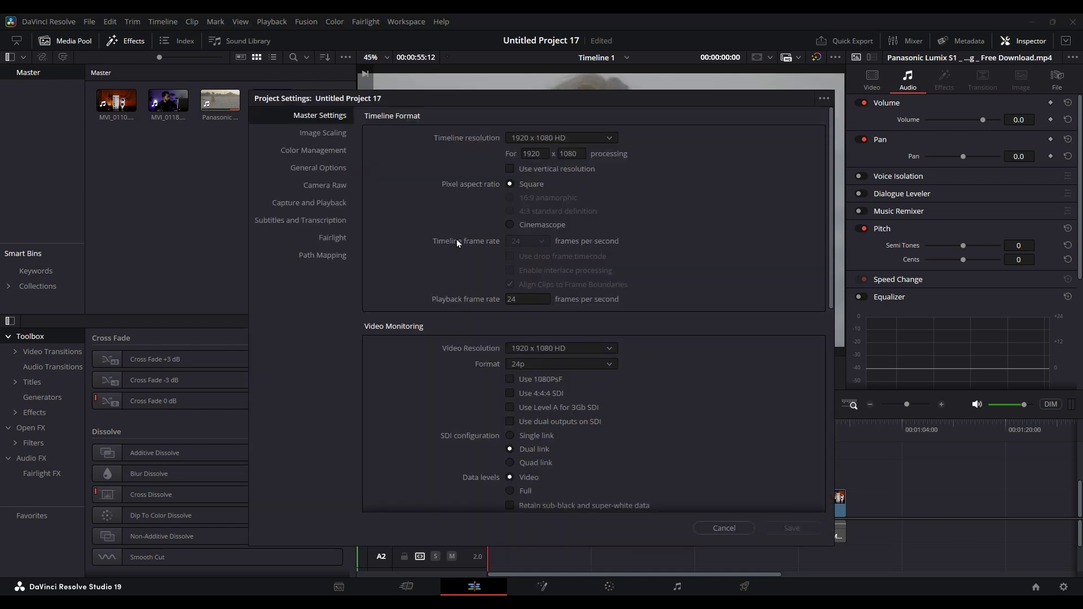
pyautogui.click(314, 154)
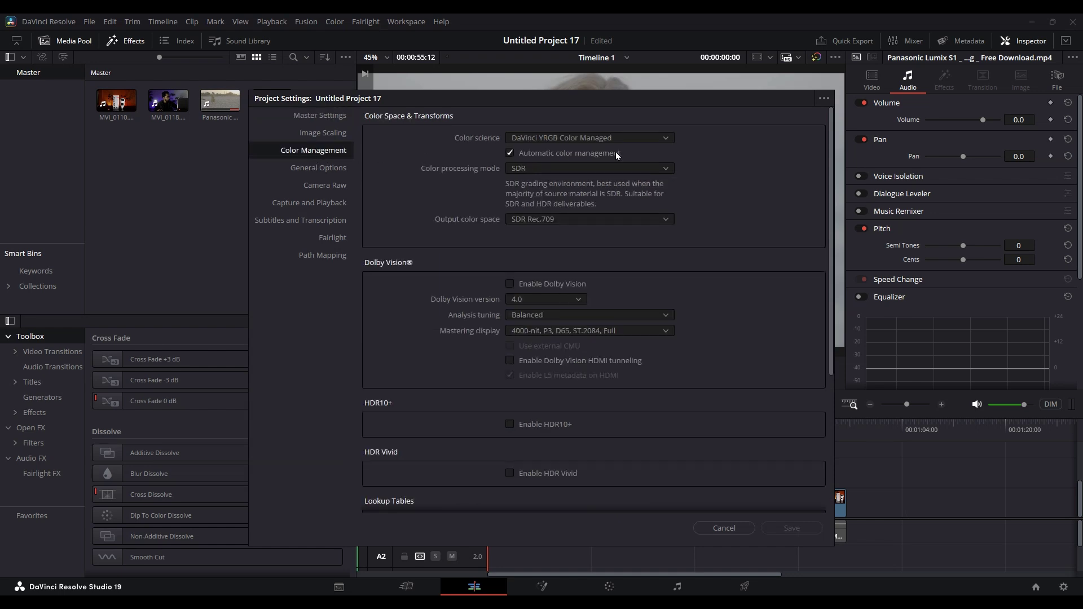
pyautogui.click(724, 528)
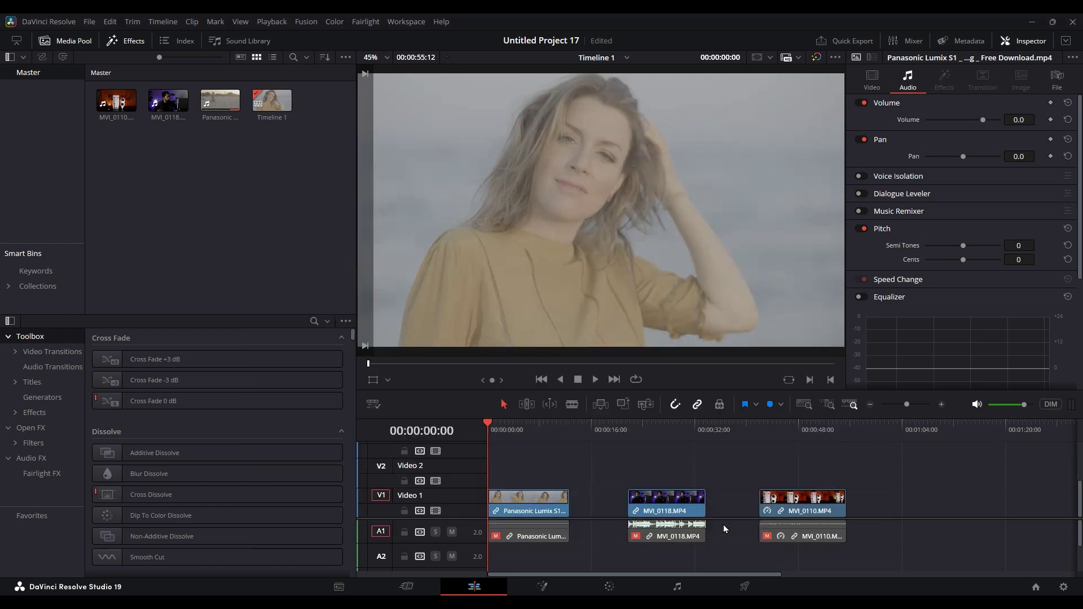
# On the Color page, reposition node 01 and add four serial nodes after it.
pyautogui.click(609, 586)
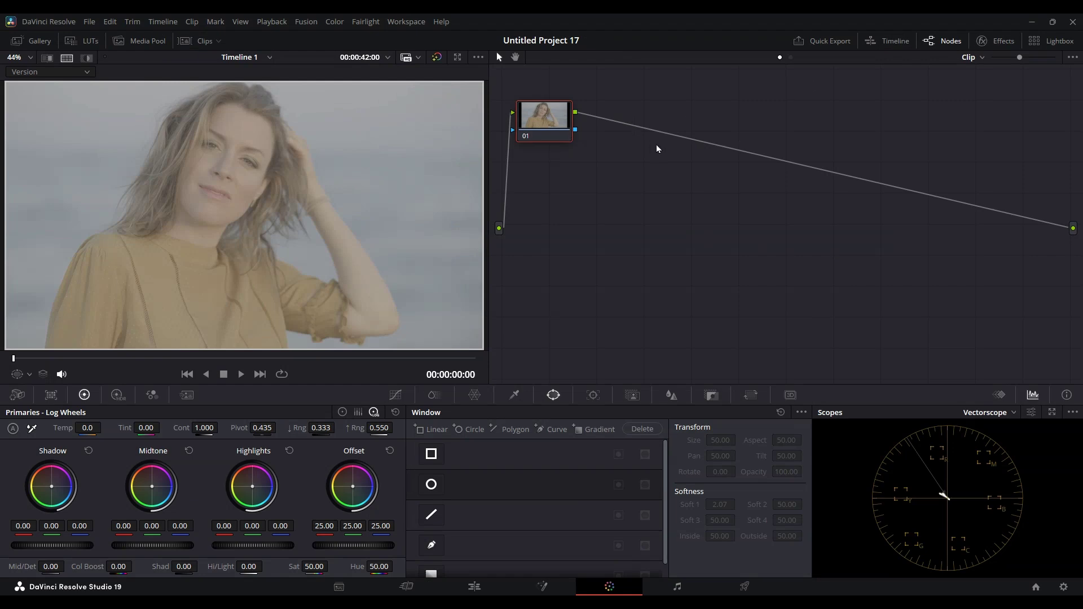
pyautogui.click(475, 587)
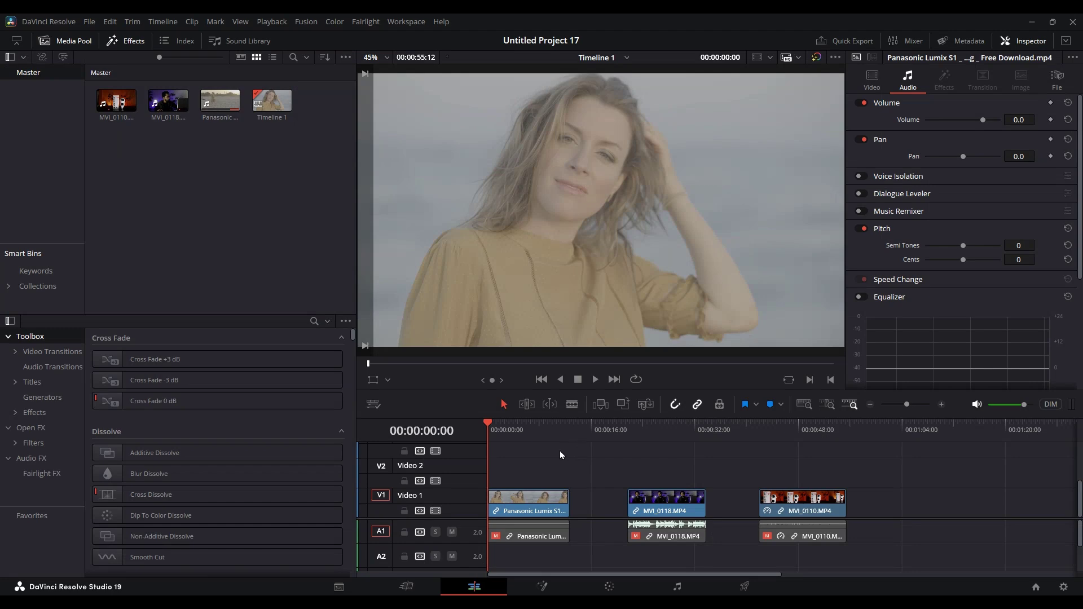
pyautogui.click(609, 587)
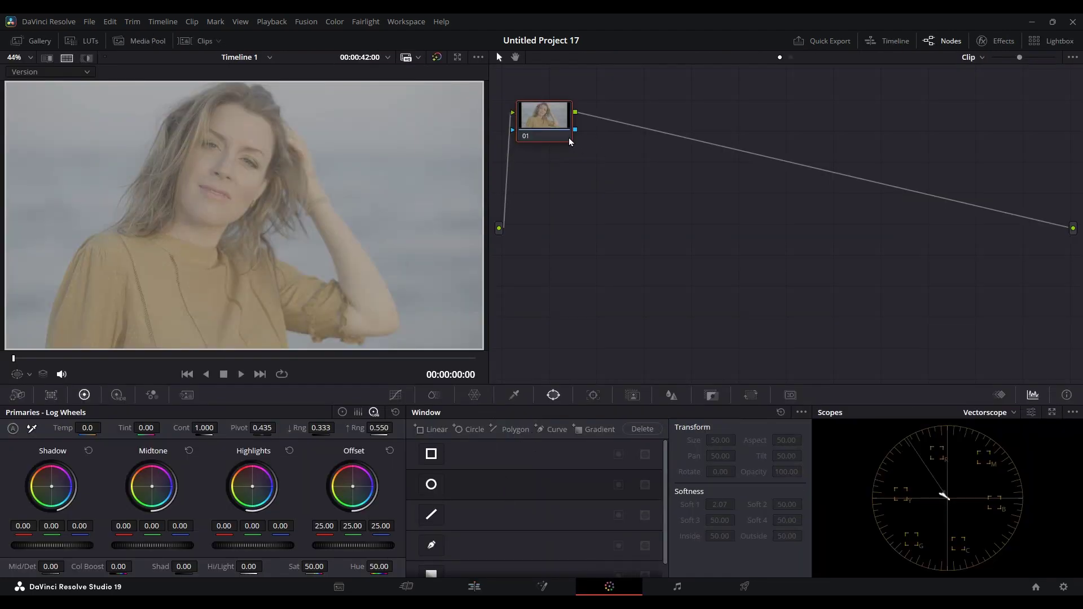
pyautogui.moveTo(545, 119); pyautogui.dragTo(563, 154)
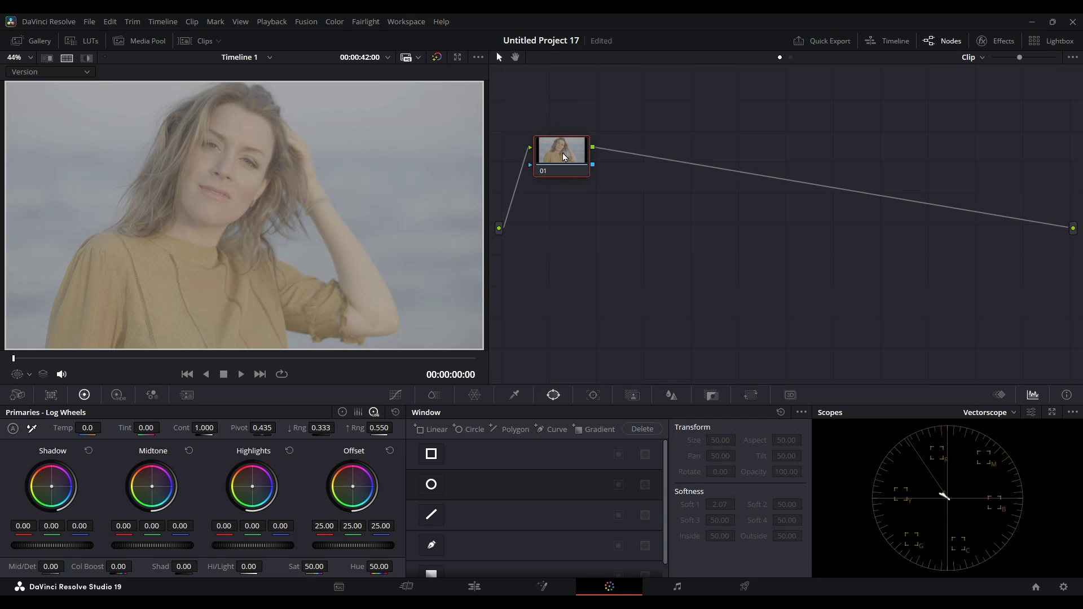
pyautogui.hotkey('alt', 's')
pyautogui.hotkey('alt', 's')
pyautogui.hotkey('alt', 's')
pyautogui.hotkey('alt', 's')
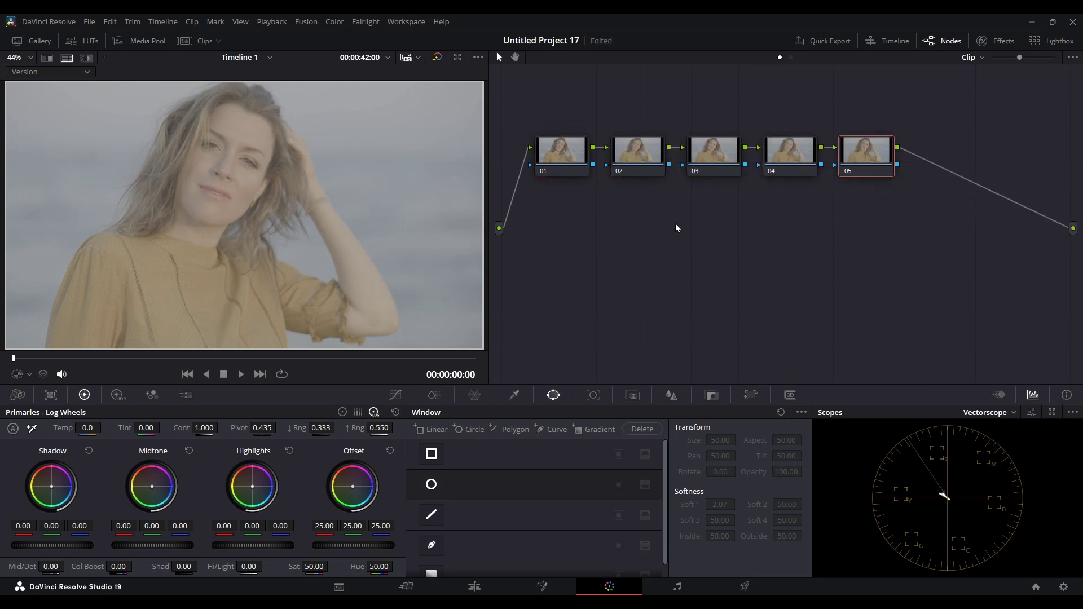
# Label the first three nodes noise, curve and primaries.
pyautogui.click(558, 162)
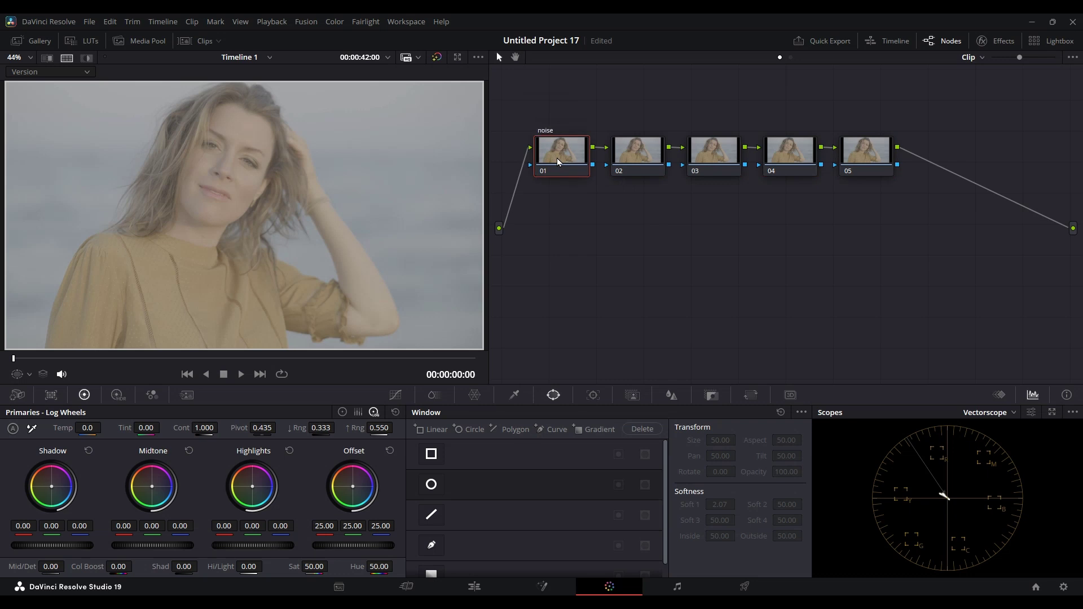
pyautogui.click(630, 150)
pyautogui.press('F2')
pyautogui.click(716, 152)
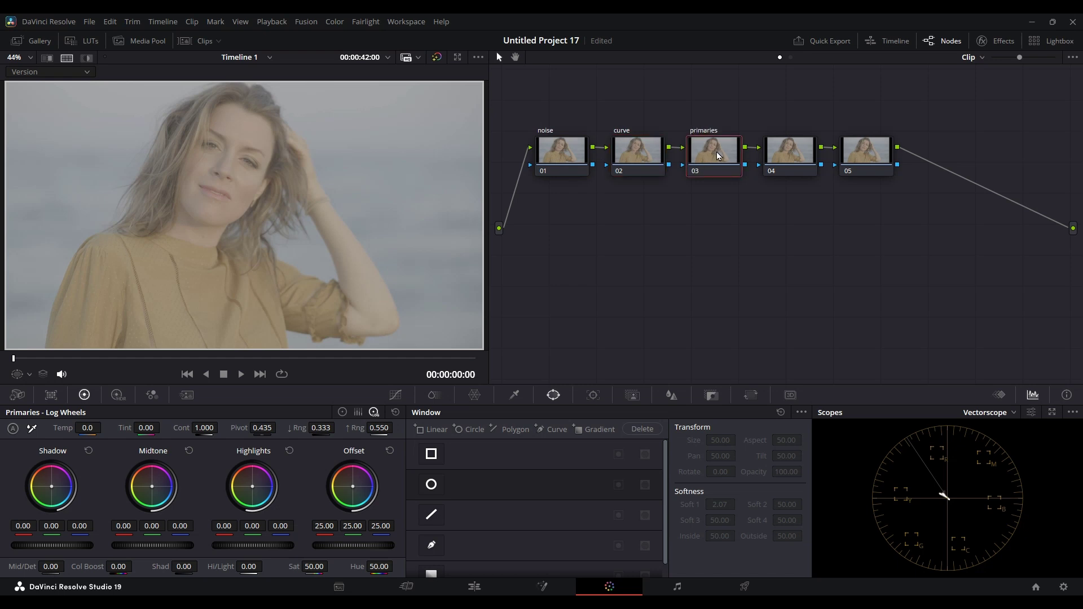
# Look up the node labelling shortcut in node 04's options and in the keyboard customization, searching the commands for "lab".
pyautogui.click(791, 157)
pyautogui.rightClick(791, 155)
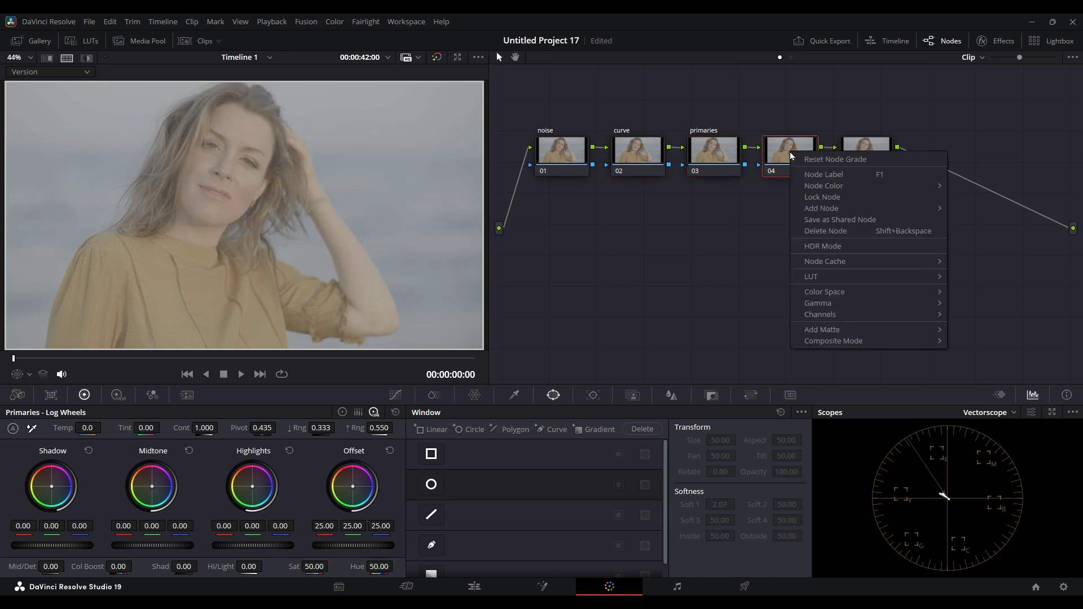
pyautogui.click(826, 175)
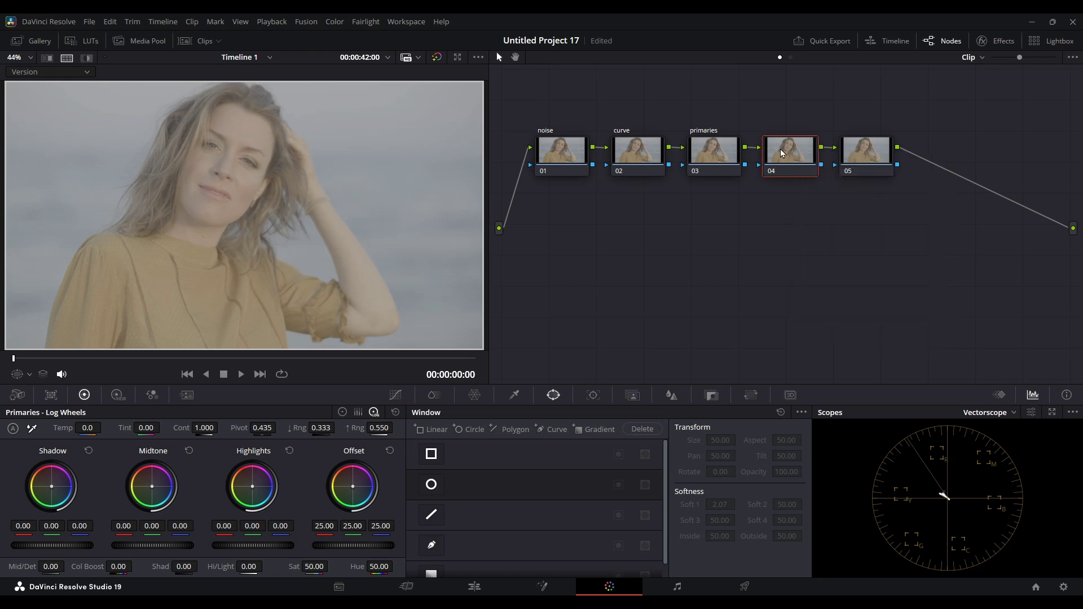
pyautogui.click(66, 20)
pyautogui.click(87, 49)
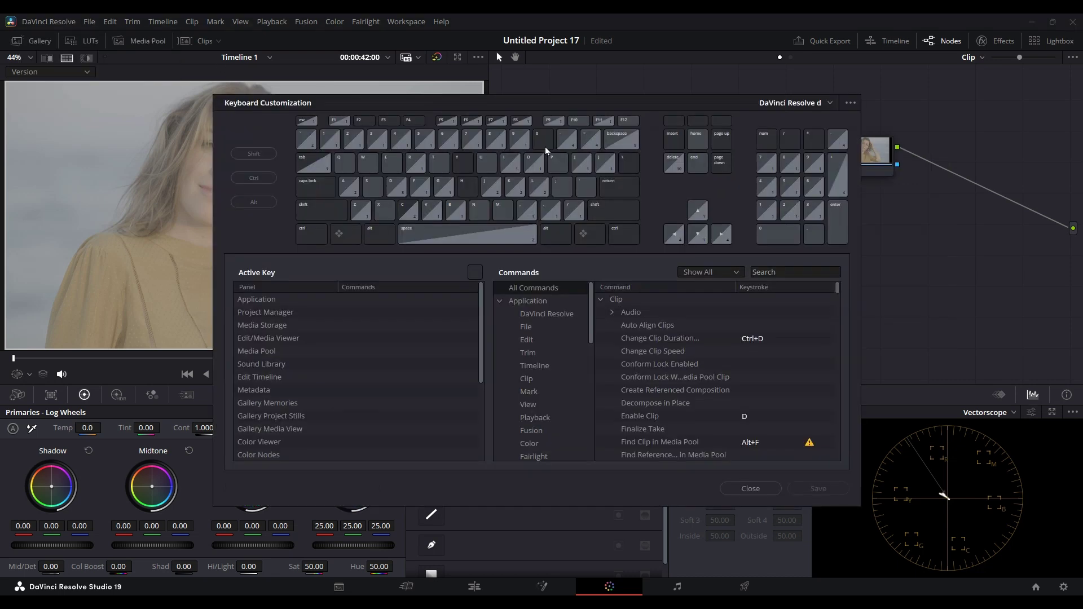
pyautogui.click(779, 273)
pyautogui.write('lab')
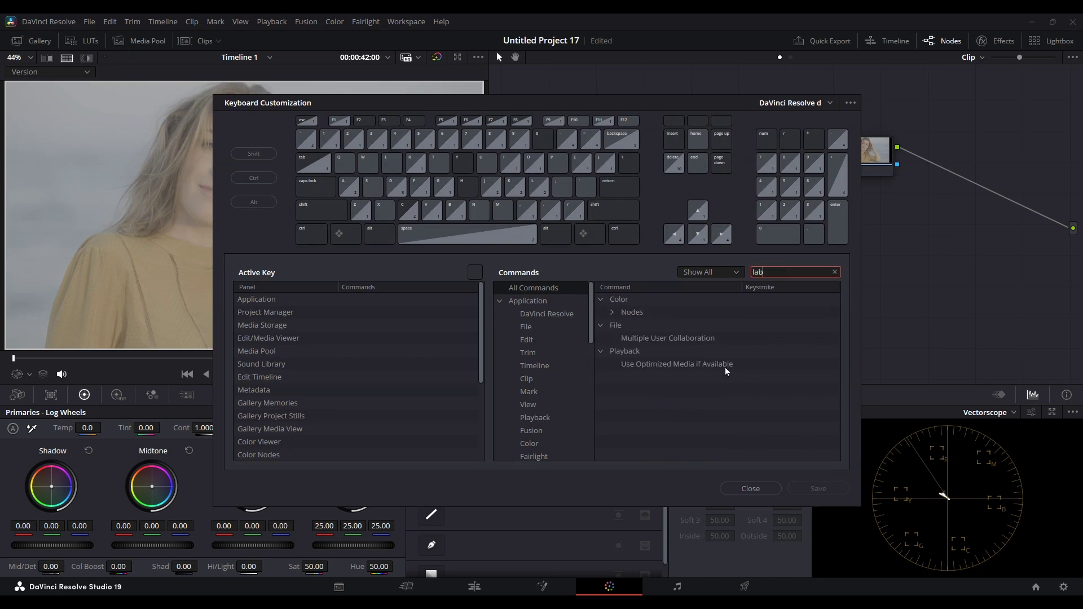
pyautogui.click(612, 314)
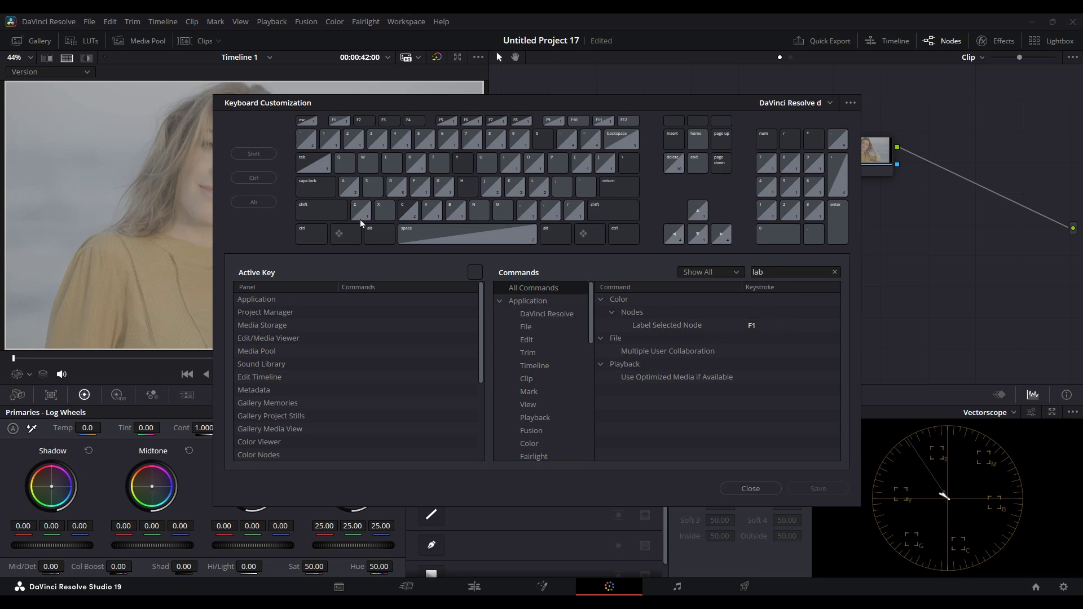
pyautogui.click(749, 489)
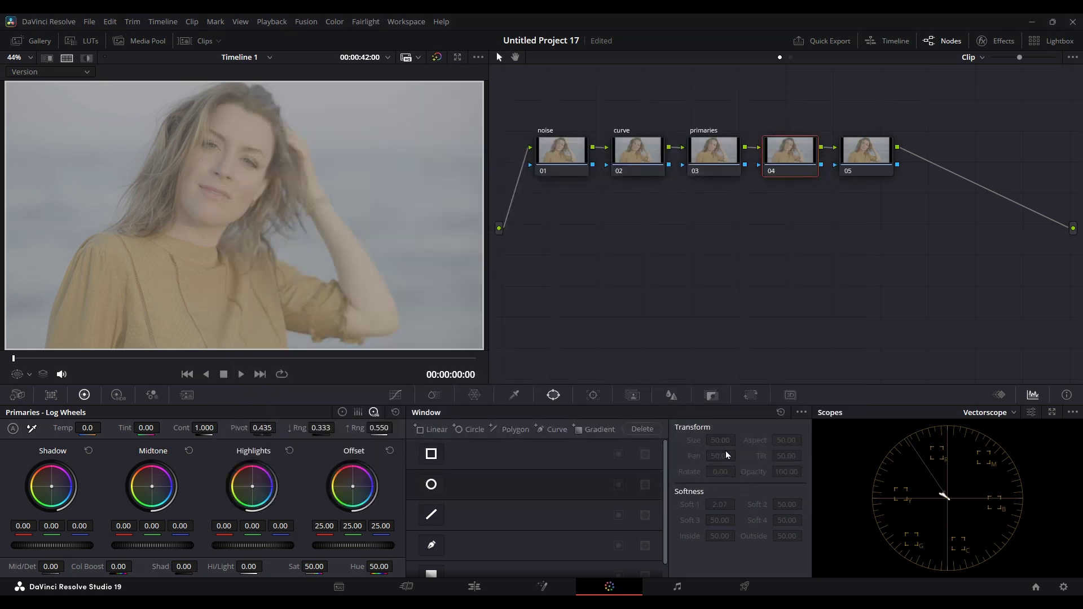
# Select the curve node and switch the scopes to Parade.
pyautogui.click(640, 147)
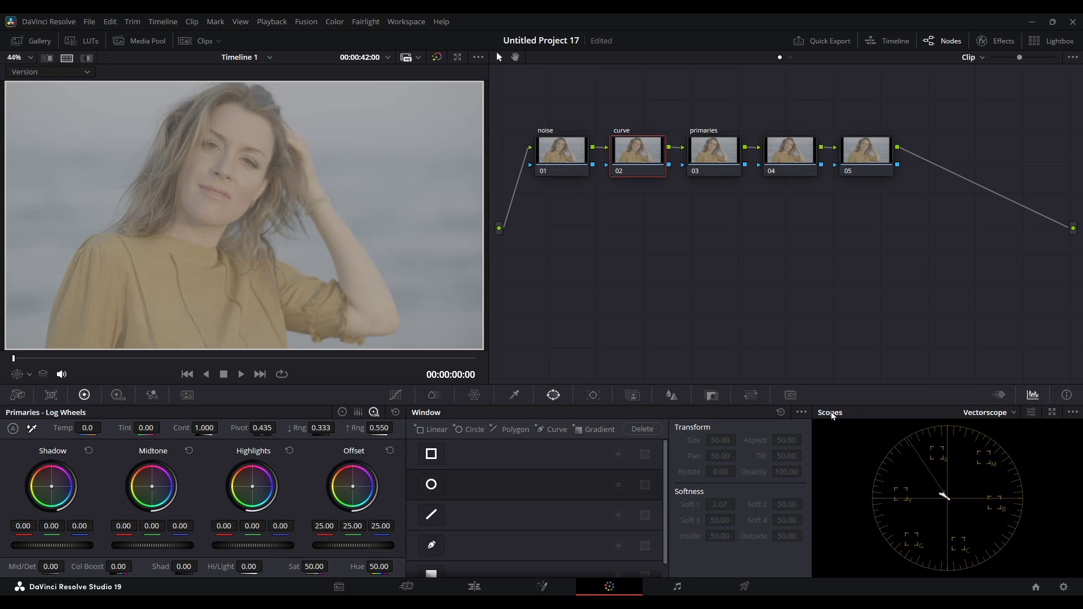
pyautogui.click(1013, 414)
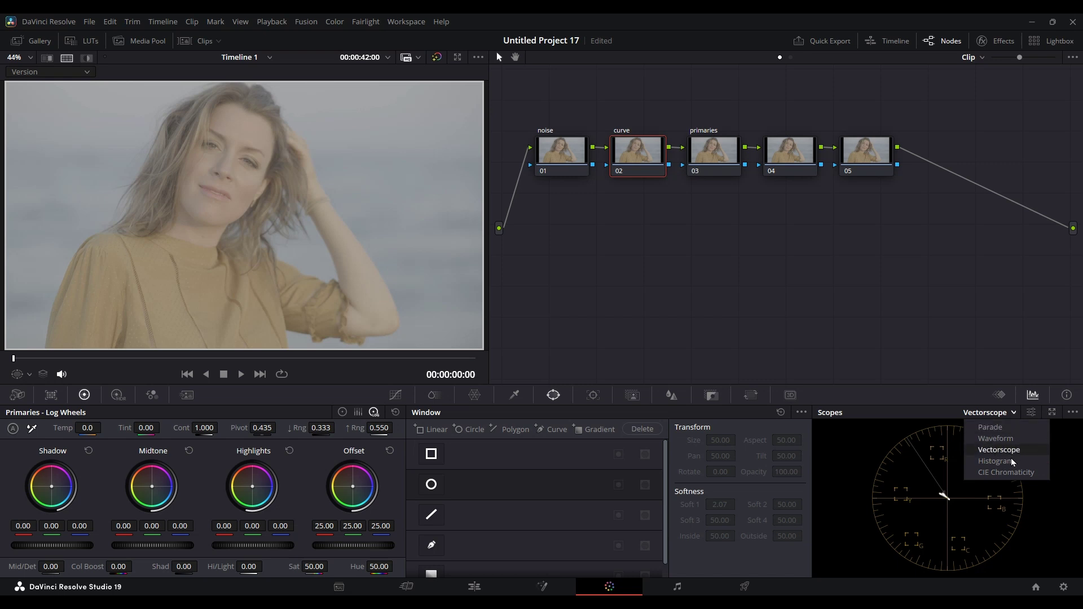
pyautogui.click(992, 429)
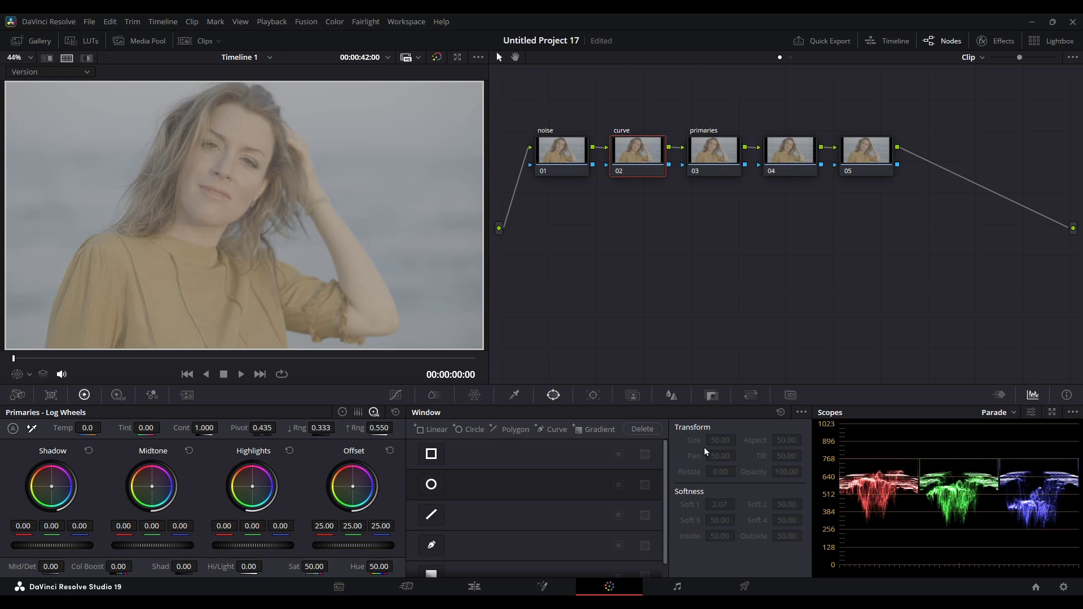
# Pull the custom curve's white and black endpoints inward so the parade spans about 128 to 768, and compare with the curve node disabled.
pyautogui.click(514, 395)
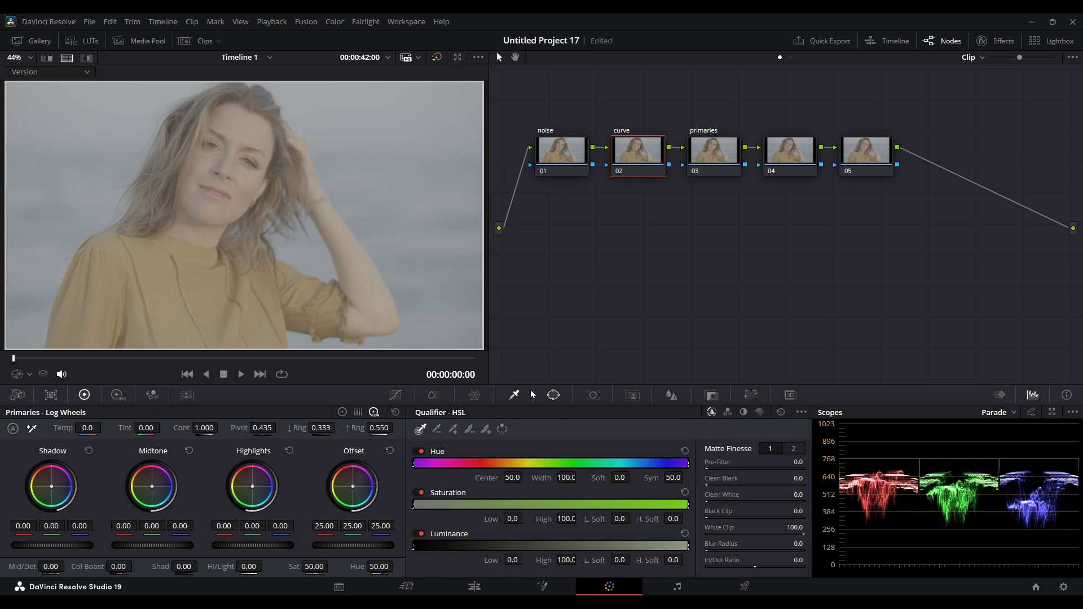
pyautogui.click(396, 395)
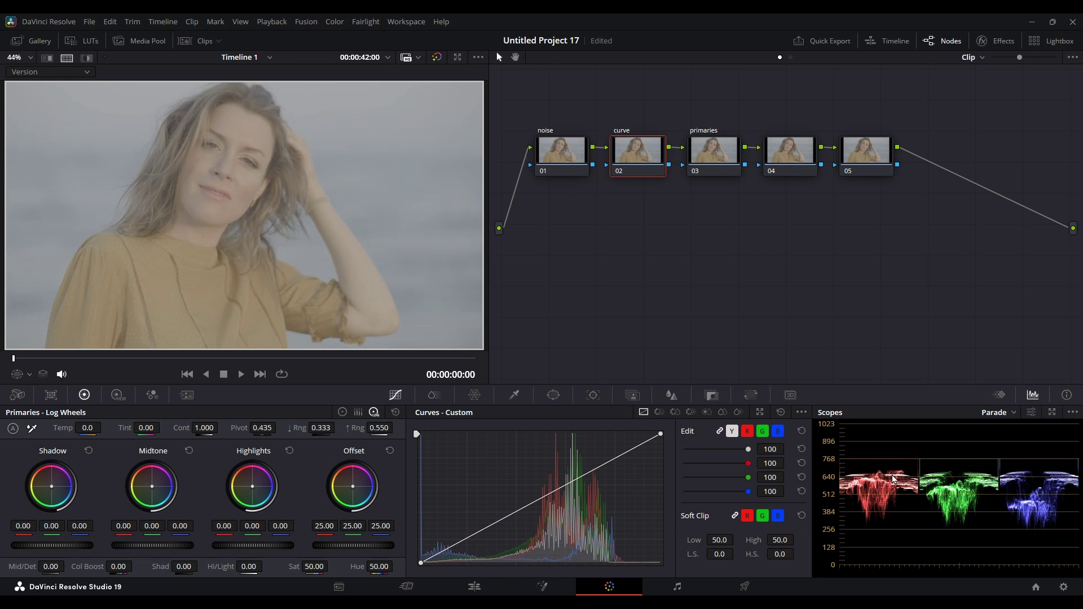
pyautogui.hotkey('ctrl', 's')
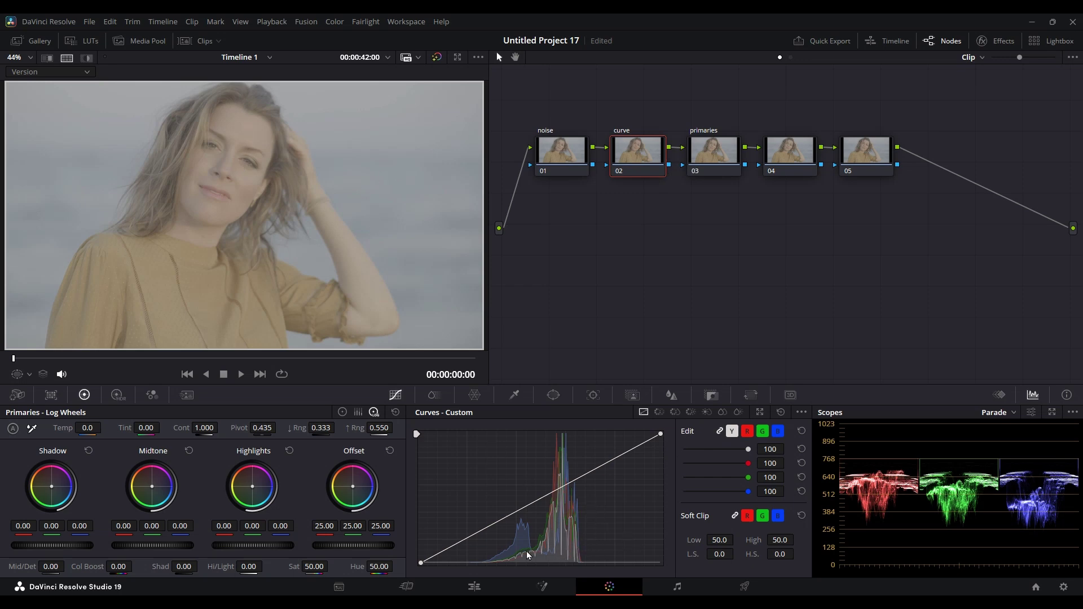
pyautogui.hotkey('ctrl', 's')
pyautogui.moveTo(660, 434); pyautogui.dragTo(628, 421)
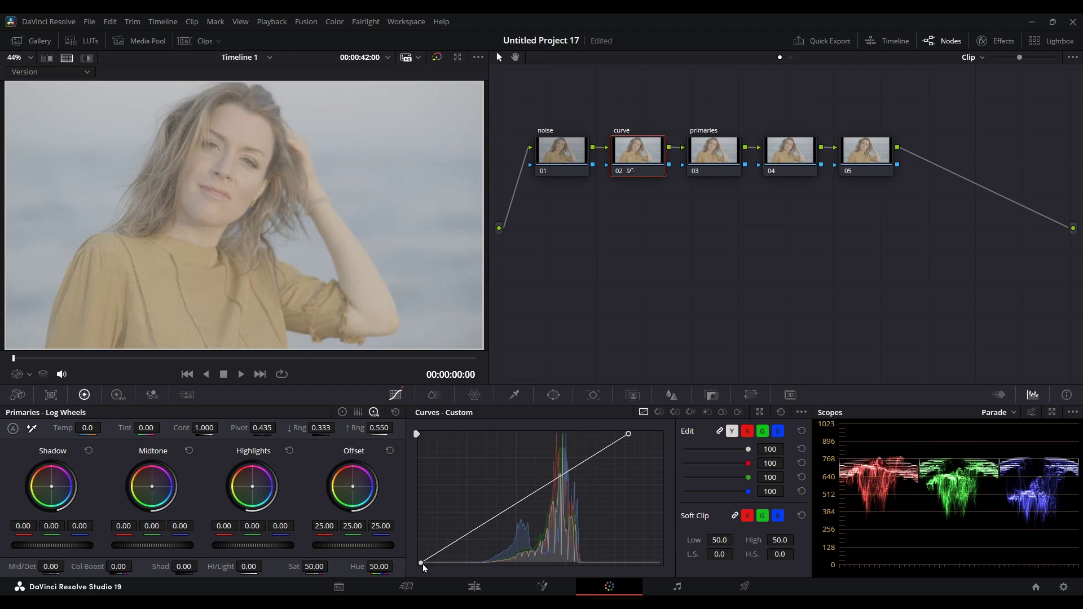
pyautogui.moveTo(421, 564); pyautogui.dragTo(477, 581)
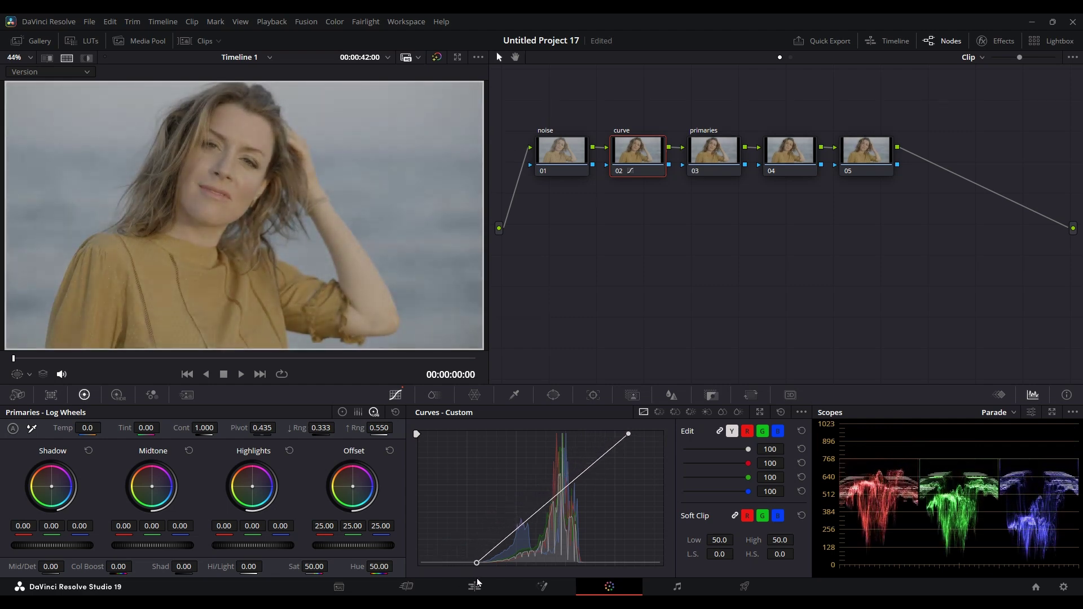
pyautogui.moveTo(628, 434); pyautogui.dragTo(608, 434)
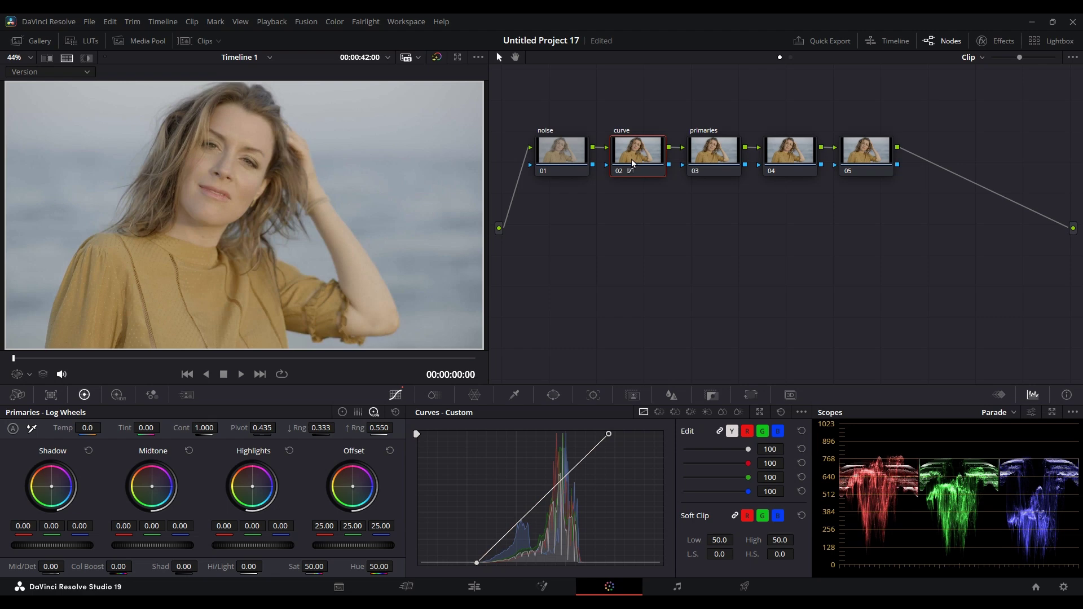
pyautogui.hotkey('ctrl', 'd')
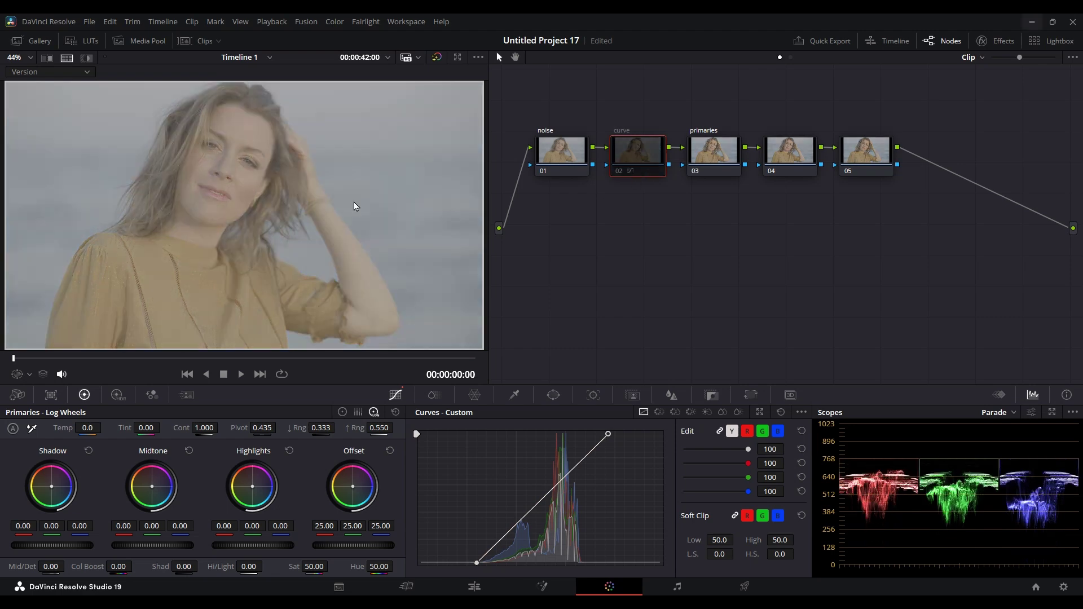
pyautogui.hotkey('ctrl', 'd')
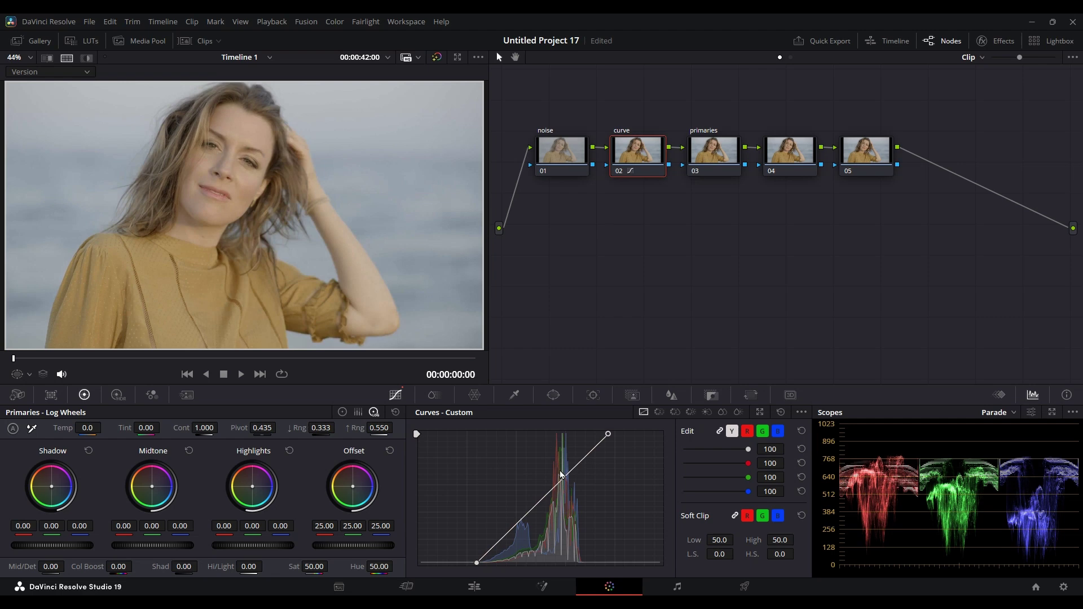
# Select the primaries node and compare the color wheels, color bars and log wheels modes of the primary controls.
pyautogui.click(704, 161)
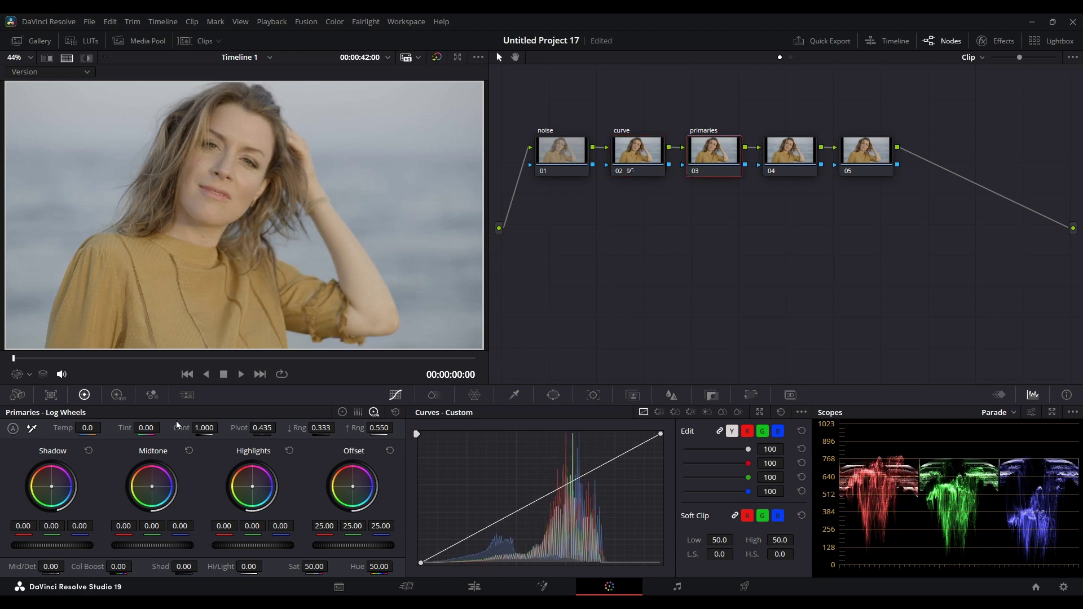
pyautogui.click(342, 413)
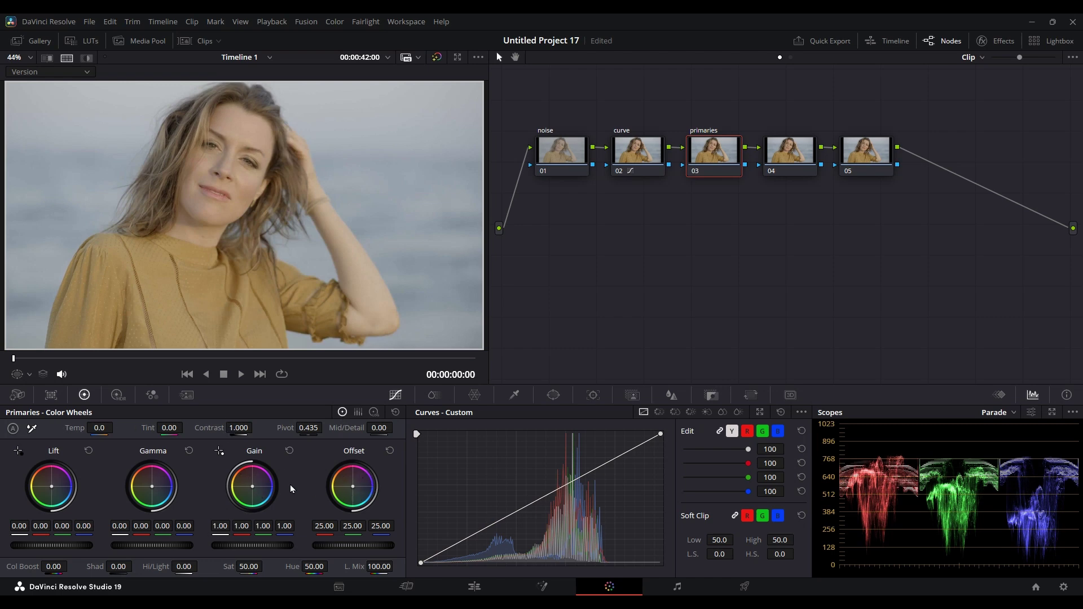
pyautogui.click(358, 411)
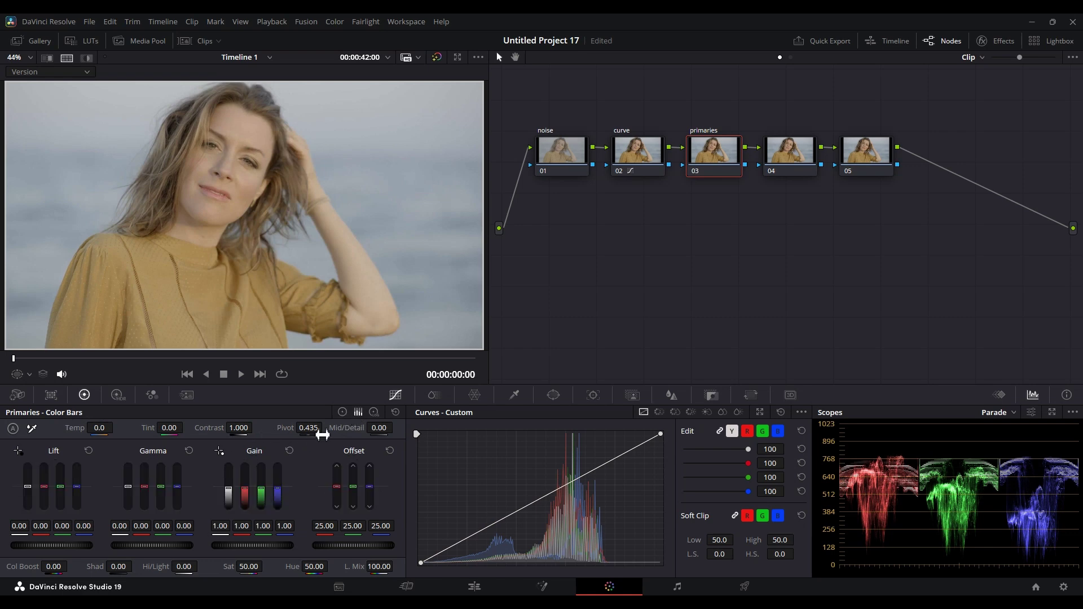
pyautogui.click(342, 412)
pyautogui.click(359, 412)
pyautogui.click(343, 412)
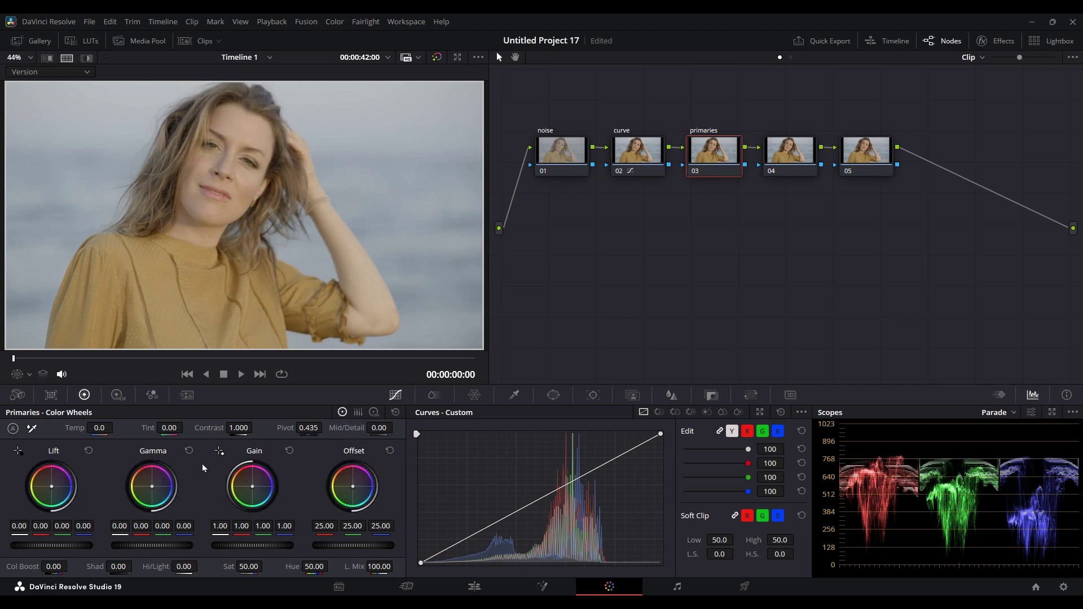
pyautogui.click(374, 412)
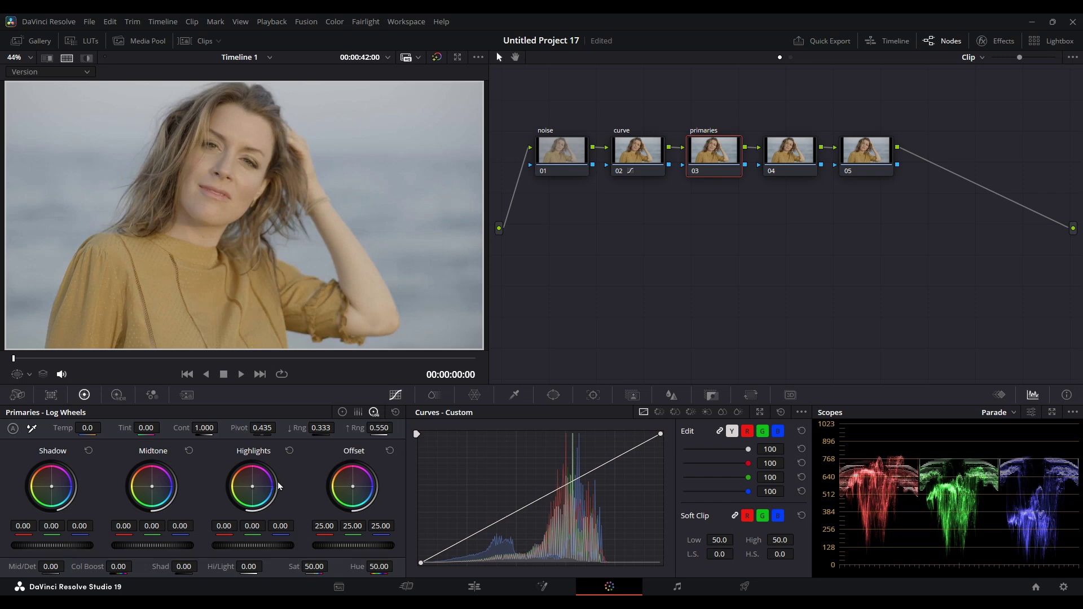
pyautogui.click(358, 411)
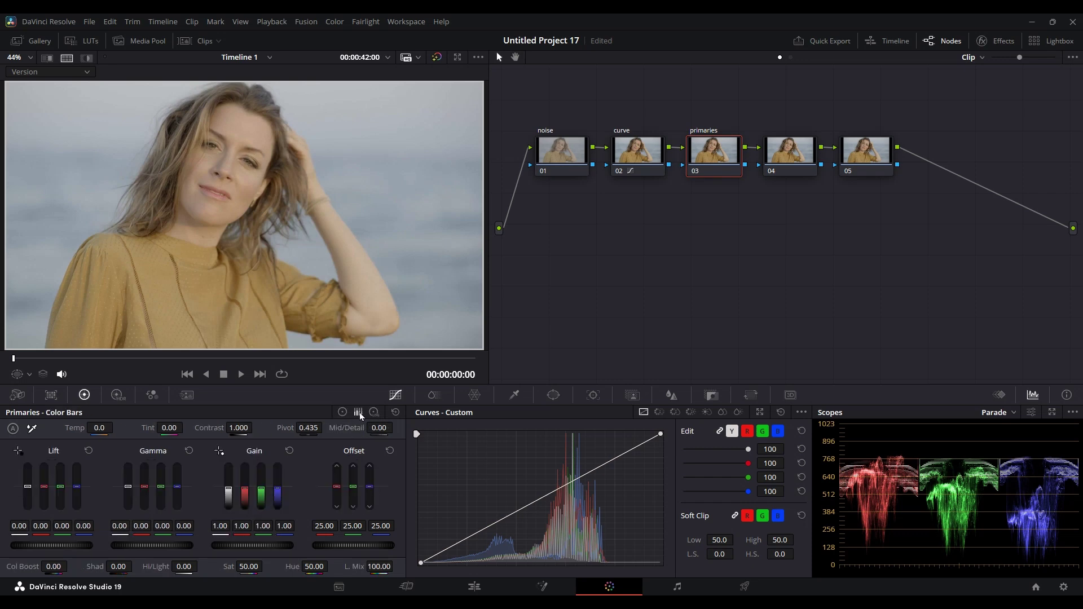
pyautogui.click(342, 412)
pyautogui.click(374, 413)
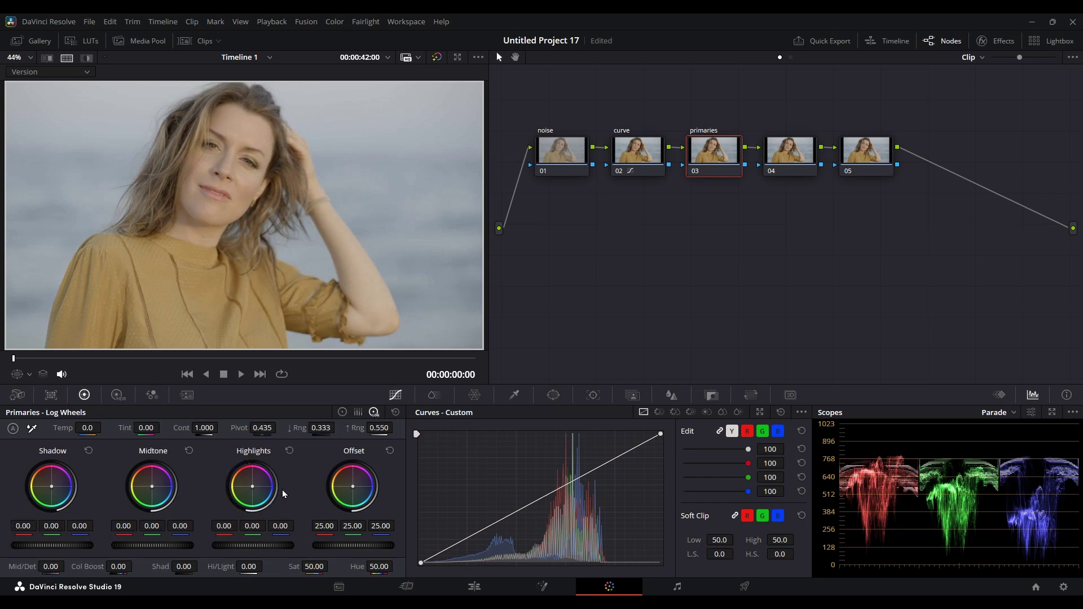
# Try the master gain, gamma and lift adjustments in the color wheels mode, resetting the gain and lift.
pyautogui.click(343, 412)
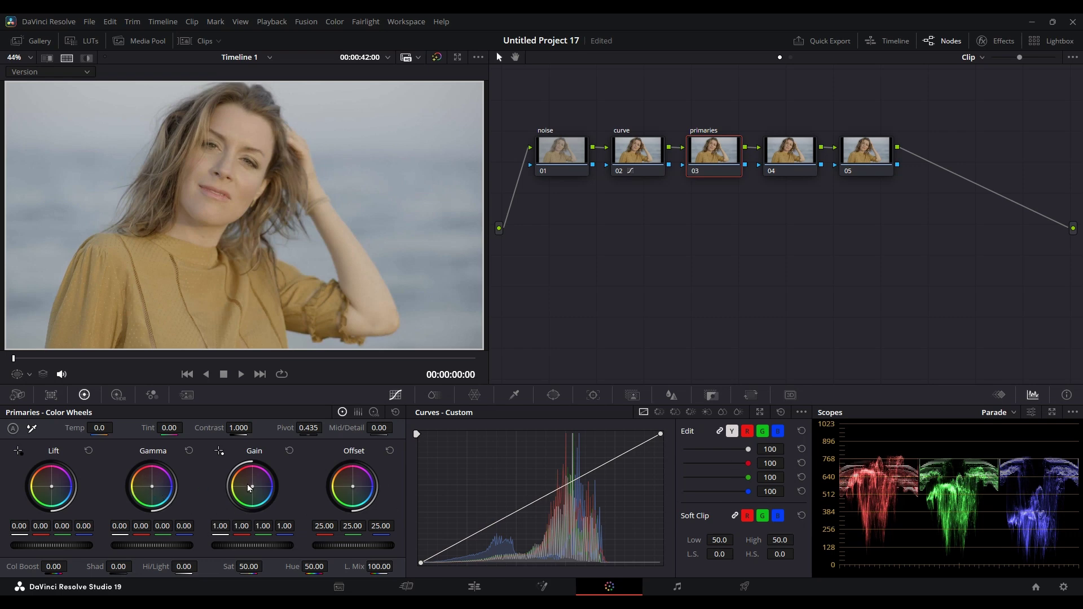
pyautogui.moveTo(246, 545); pyautogui.dragTo(285, 545)
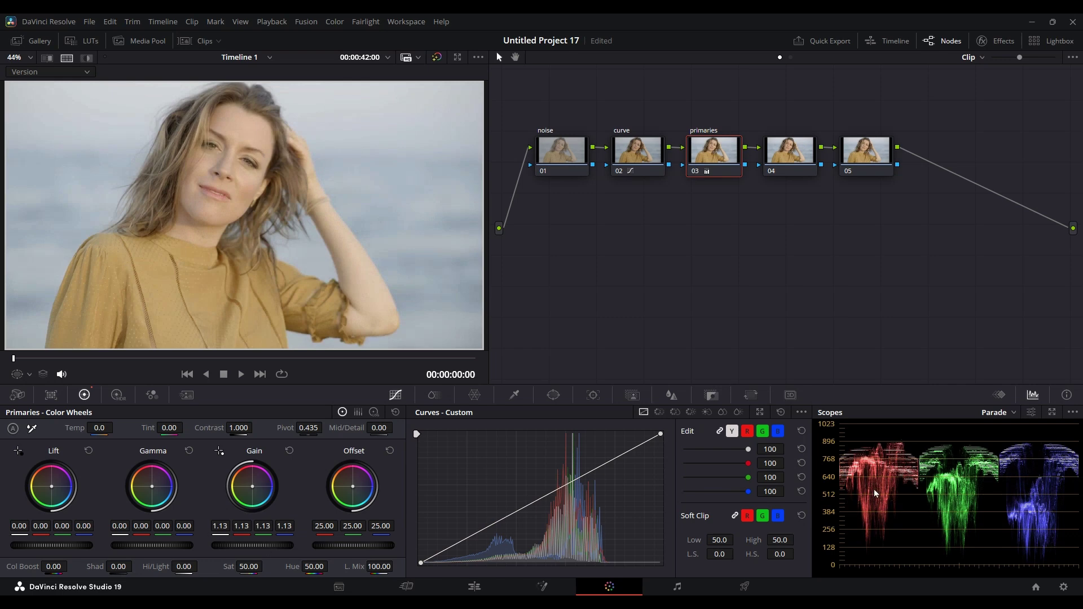
pyautogui.moveTo(280, 543); pyautogui.dragTo(314, 538)
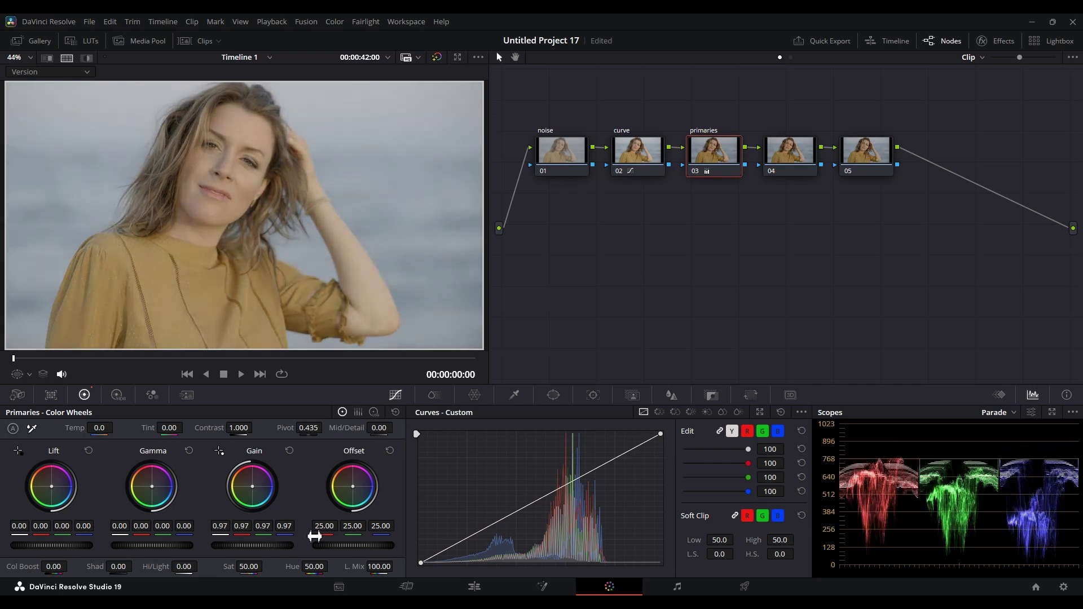
pyautogui.click(290, 452)
pyautogui.moveTo(137, 544); pyautogui.dragTo(232, 530)
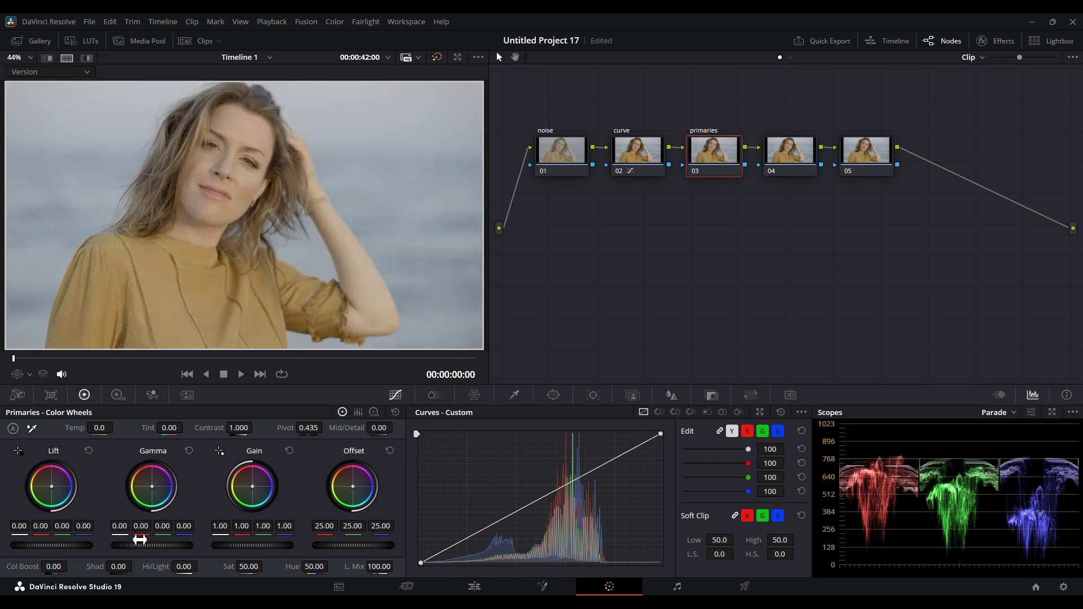
pyautogui.moveTo(74, 544)
pyautogui.mouseDown()
pyautogui.moveTo(43, 540)
pyautogui.moveTo(70, 534)
pyautogui.mouseUp()
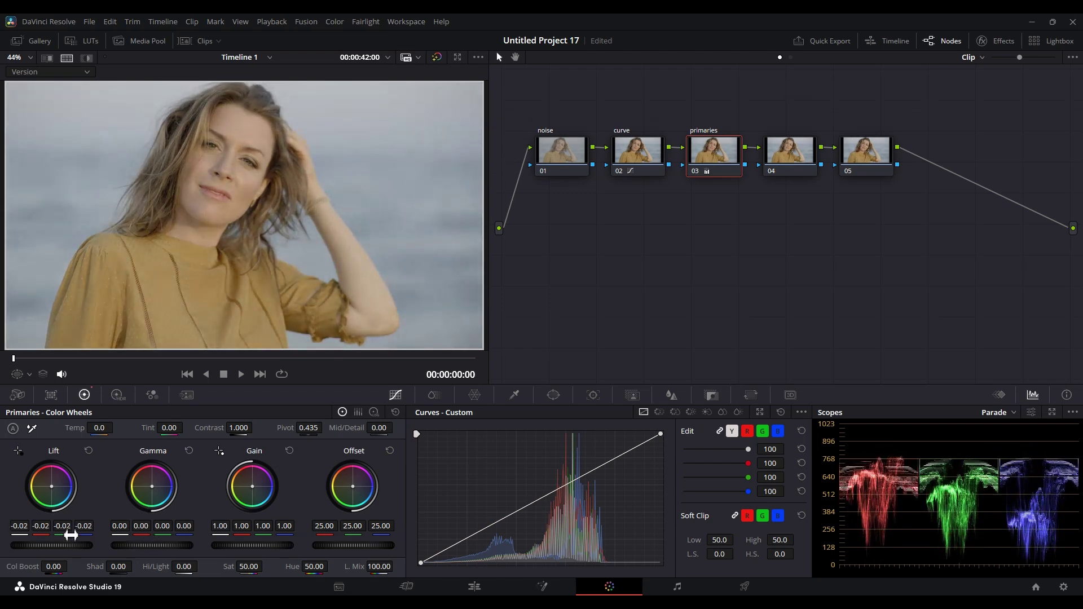
pyautogui.click(88, 451)
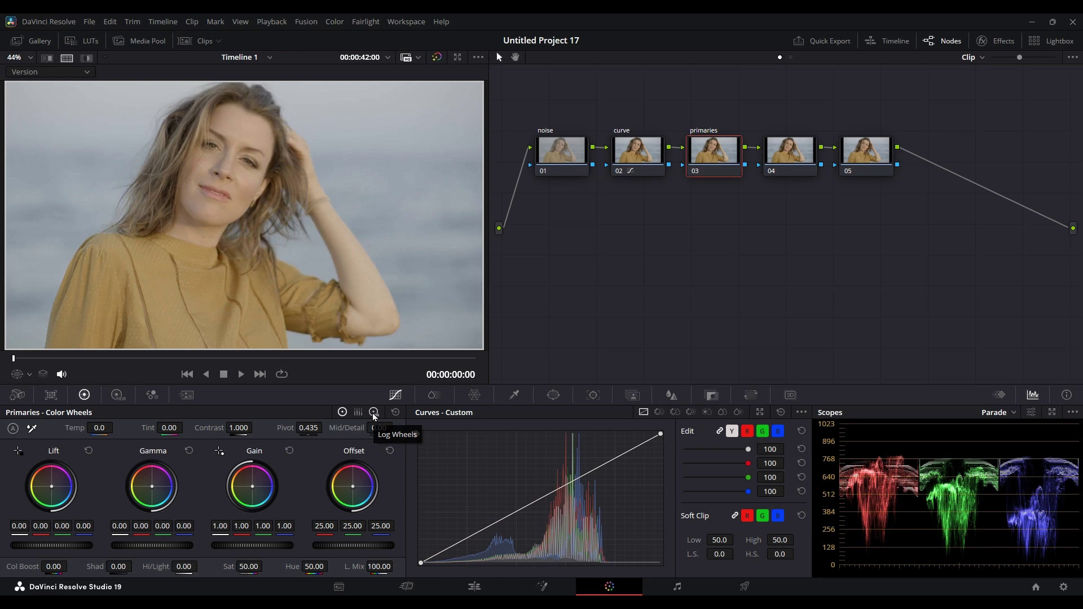
# Try log wheel adjustments of highlights 0.22, midtone 0.04 and shadow -0.06, and reset all the primaries.
pyautogui.click(373, 413)
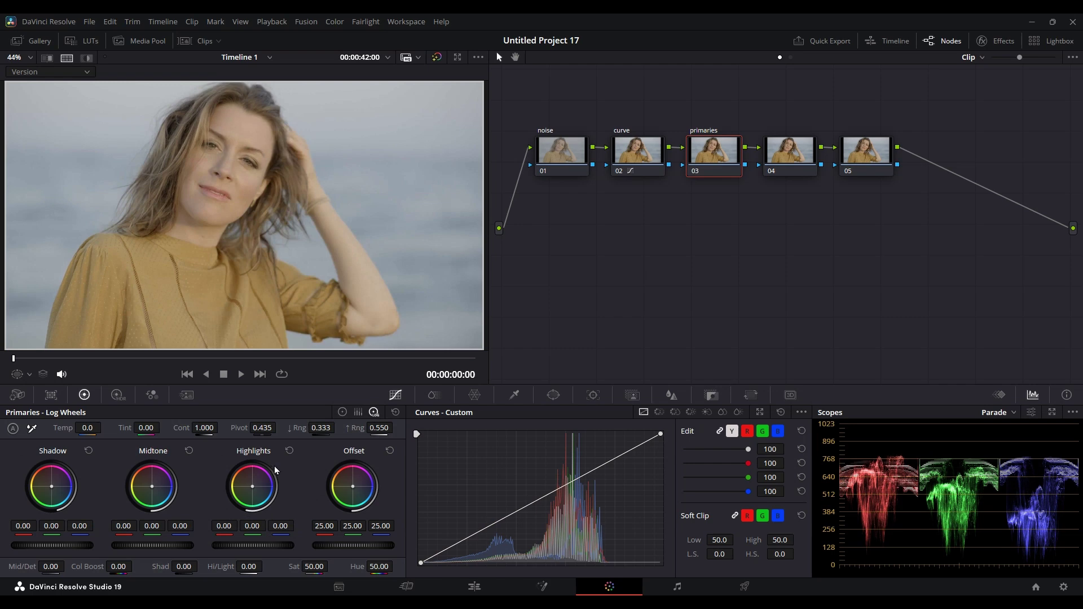
pyautogui.moveTo(233, 549); pyautogui.dragTo(275, 549)
pyautogui.moveTo(156, 546)
pyautogui.mouseDown()
pyautogui.moveTo(146, 545)
pyautogui.moveTo(160, 545)
pyautogui.mouseUp()
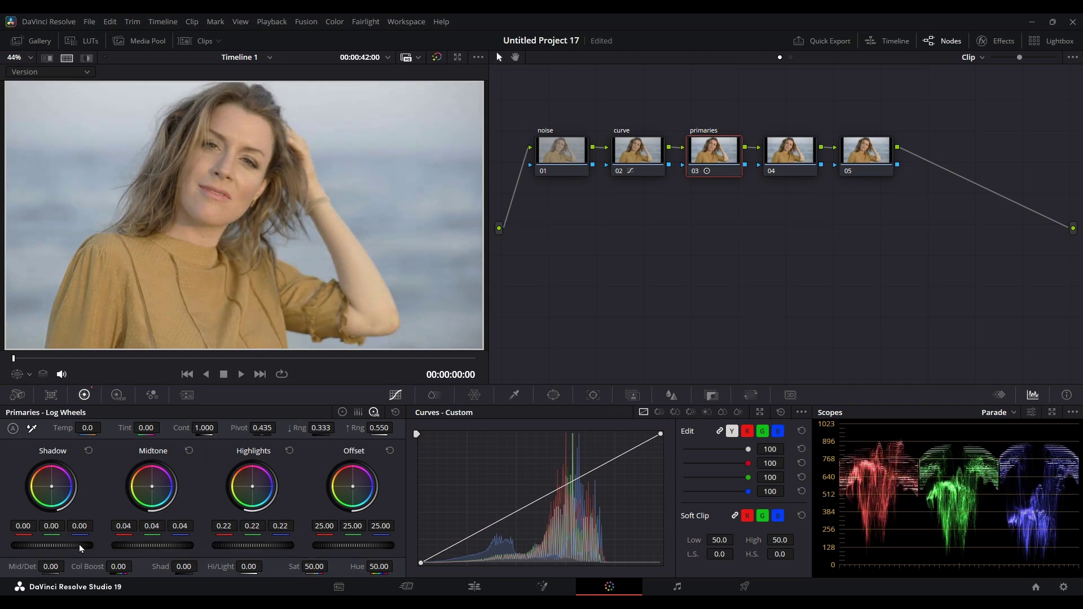
pyautogui.moveTo(75, 546); pyautogui.dragTo(71, 546)
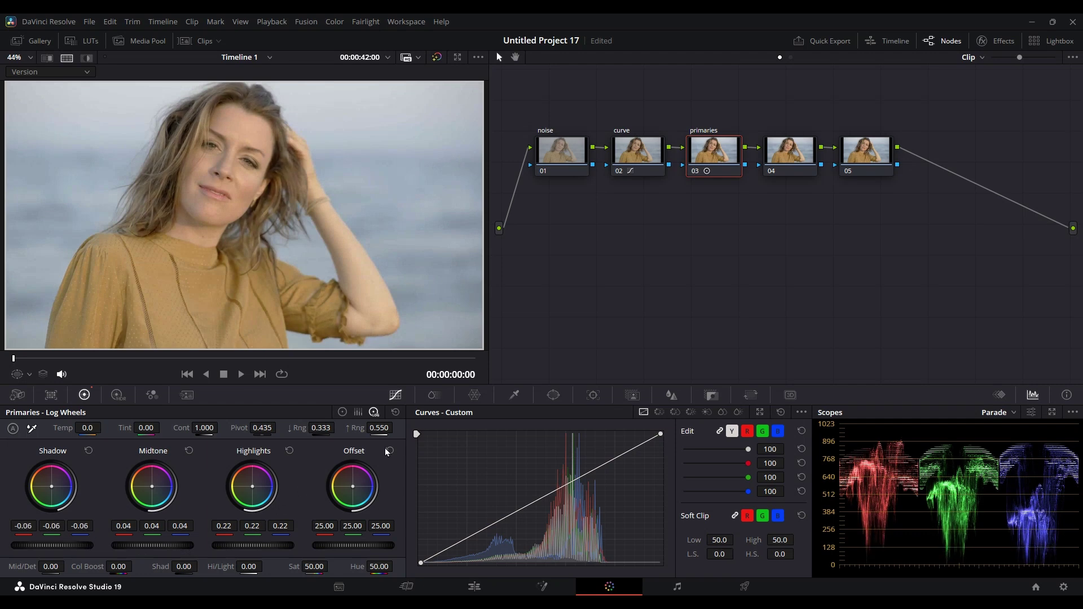
pyautogui.click(396, 413)
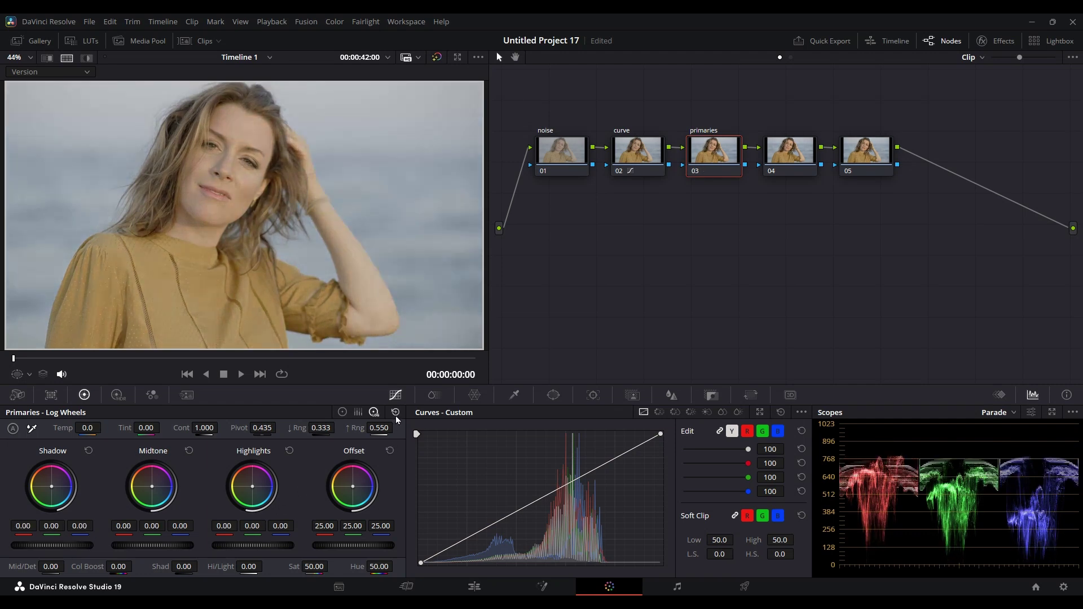
# In the color wheels mode, raise the master gain to 1.11 and lower the master gamma to -0.02.
pyautogui.click(342, 412)
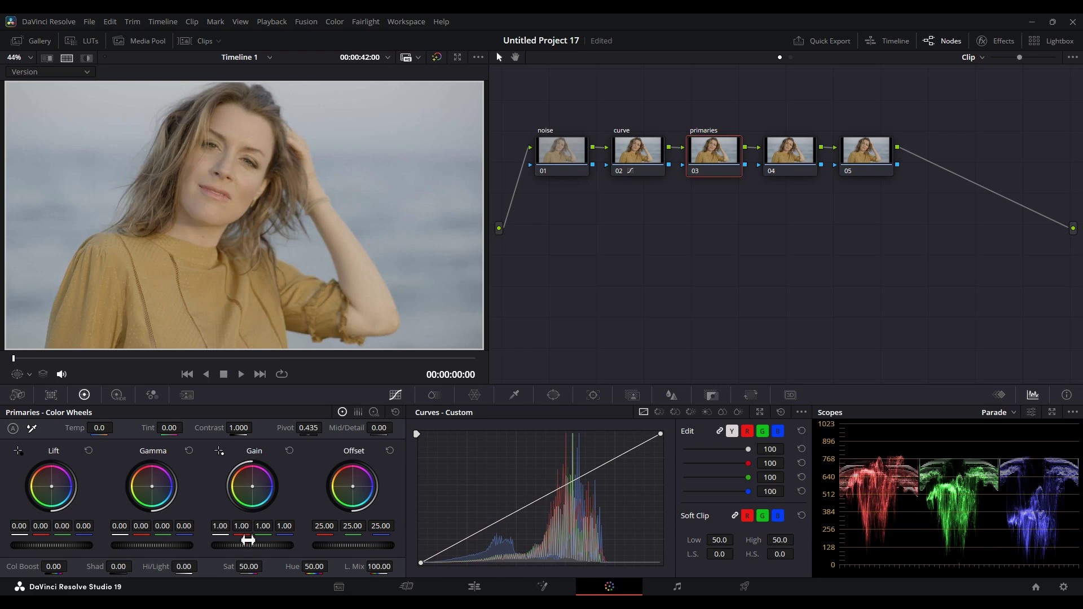
pyautogui.moveTo(238, 546); pyautogui.dragTo(255, 546)
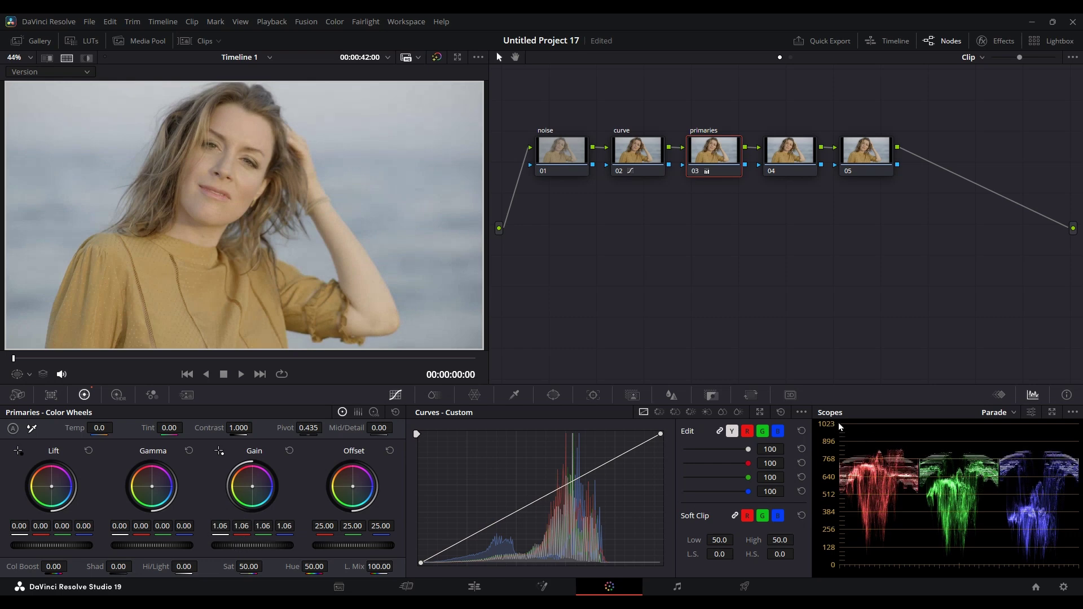
pyautogui.moveTo(252, 546); pyautogui.dragTo(270, 546)
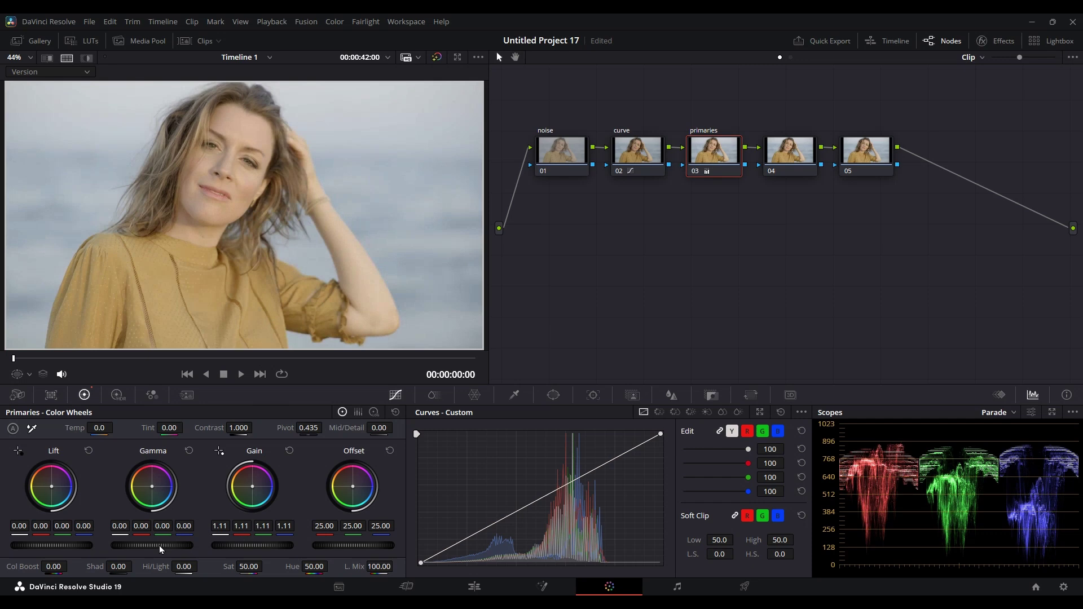
pyautogui.moveTo(152, 545)
pyautogui.mouseDown()
pyautogui.moveTo(133, 545)
pyautogui.moveTo(168, 546)
pyautogui.moveTo(156, 545)
pyautogui.mouseUp()
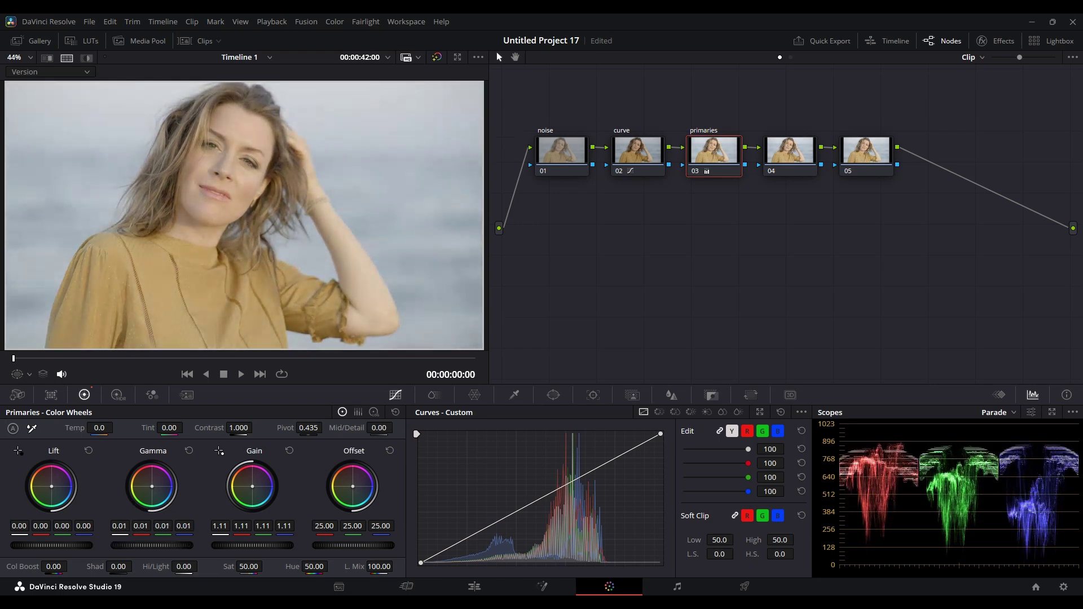
pyautogui.click(189, 451)
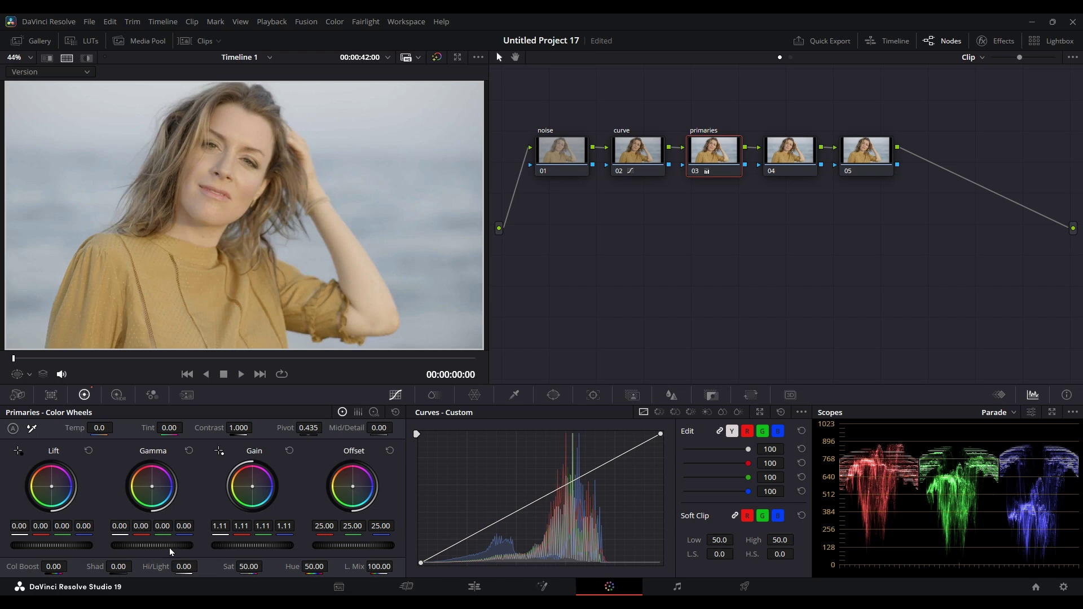
pyautogui.moveTo(169, 545); pyautogui.dragTo(162, 545)
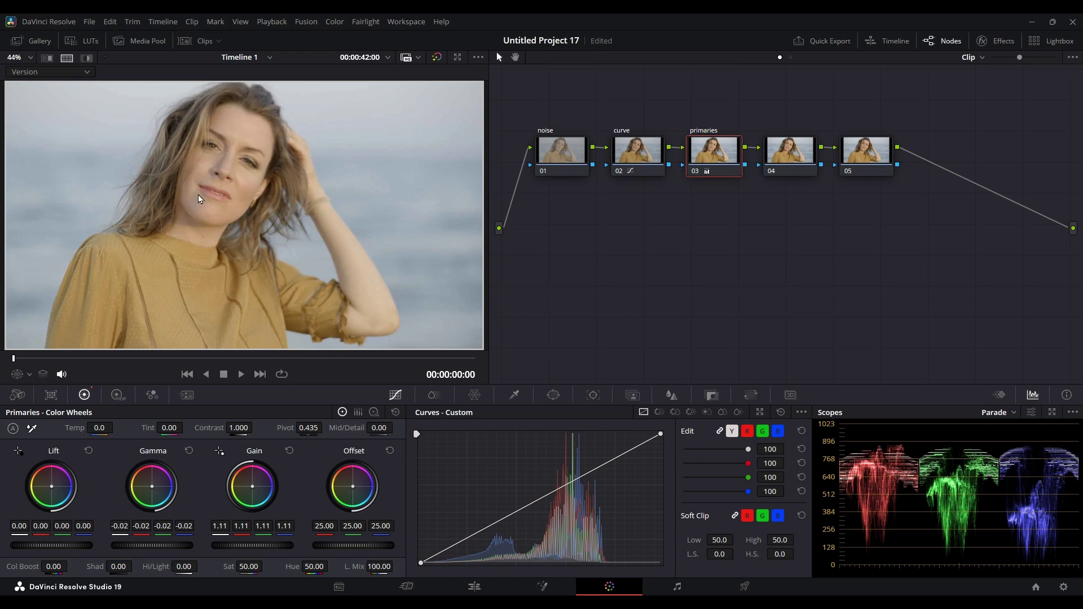
# Lower the log wheels' shadow to -0.02 and raise the saturation to 62.20 in the color wheels mode.
pyautogui.click(374, 413)
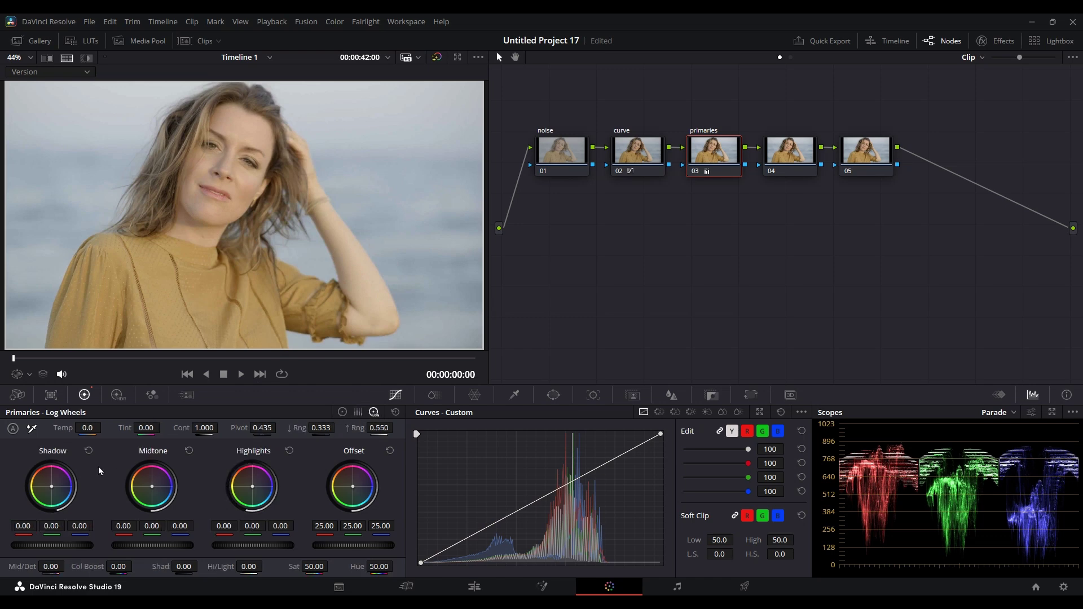
pyautogui.moveTo(71, 546); pyautogui.dragTo(68, 546)
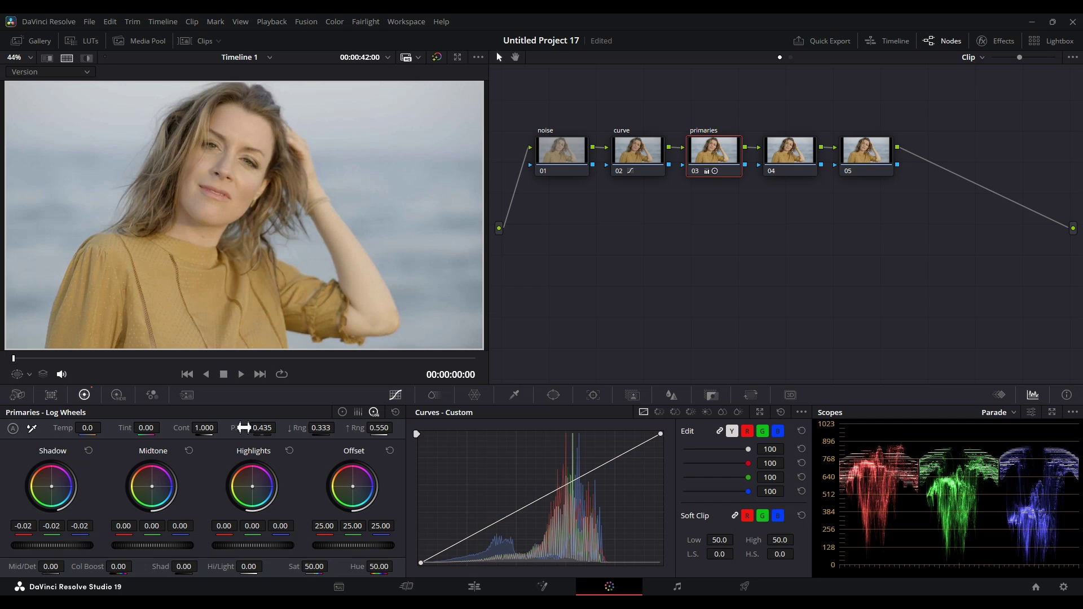
pyautogui.click(343, 413)
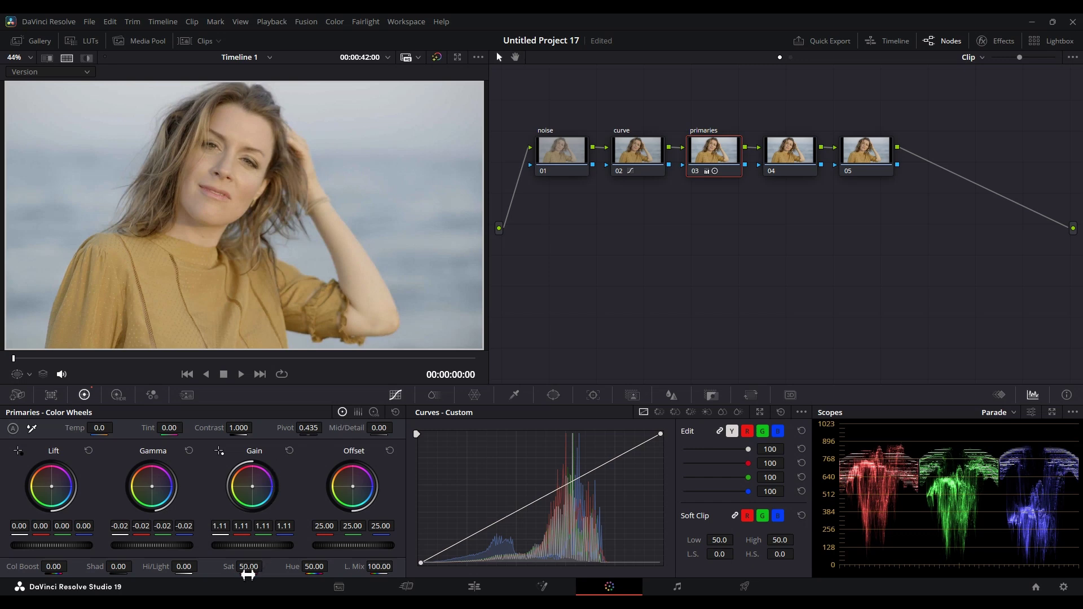
pyautogui.moveTo(250, 573)
pyautogui.mouseDown()
pyautogui.moveTo(266, 567)
pyautogui.moveTo(246, 576)
pyautogui.mouseUp()
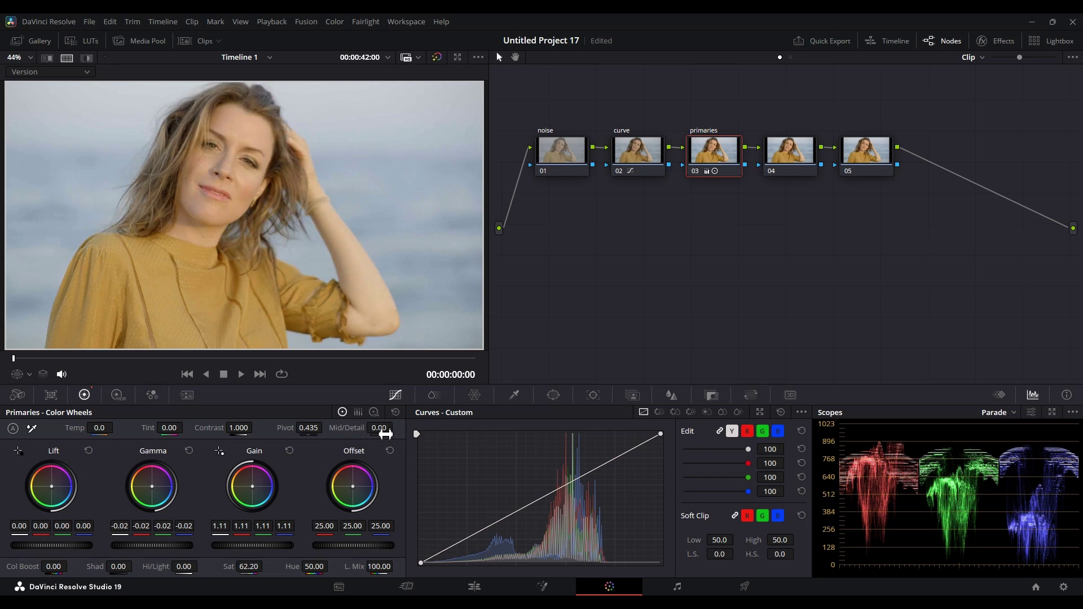
# Set the midtone detail to 12 and check the effect on the woman's face up close.
pyautogui.scroll(5, 265, 220)
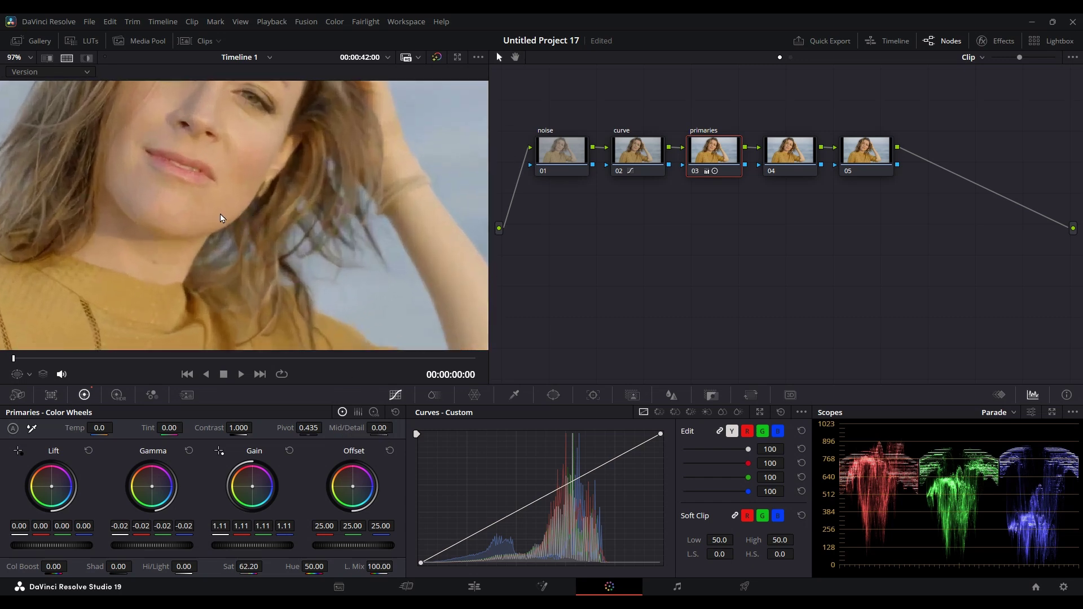
pyautogui.moveTo(220, 215); pyautogui.dragTo(261, 287)
pyautogui.click(379, 428)
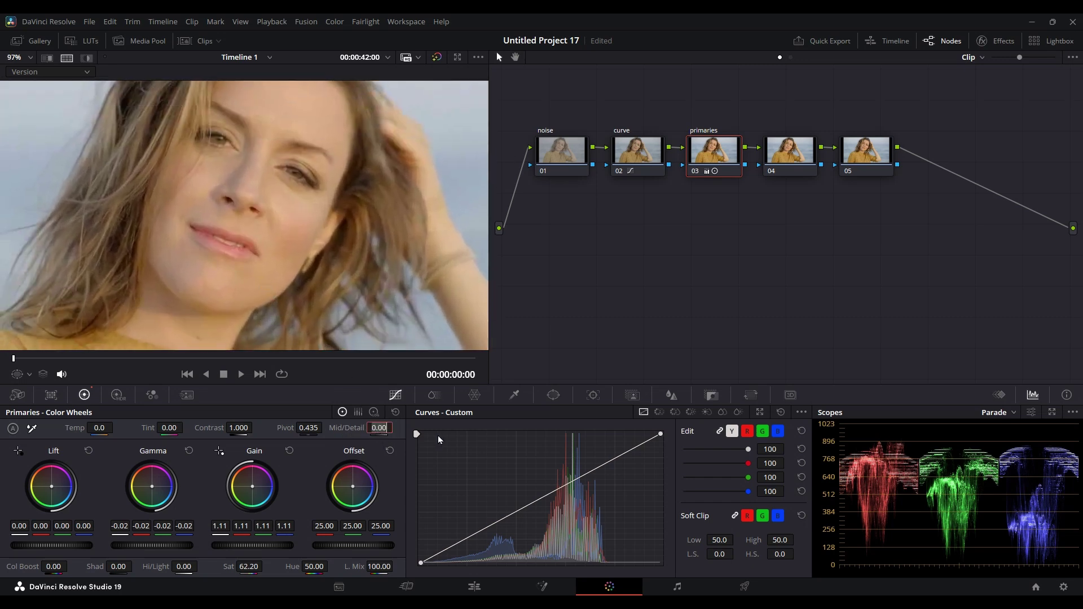
pyautogui.write('12')
pyautogui.press('Return')
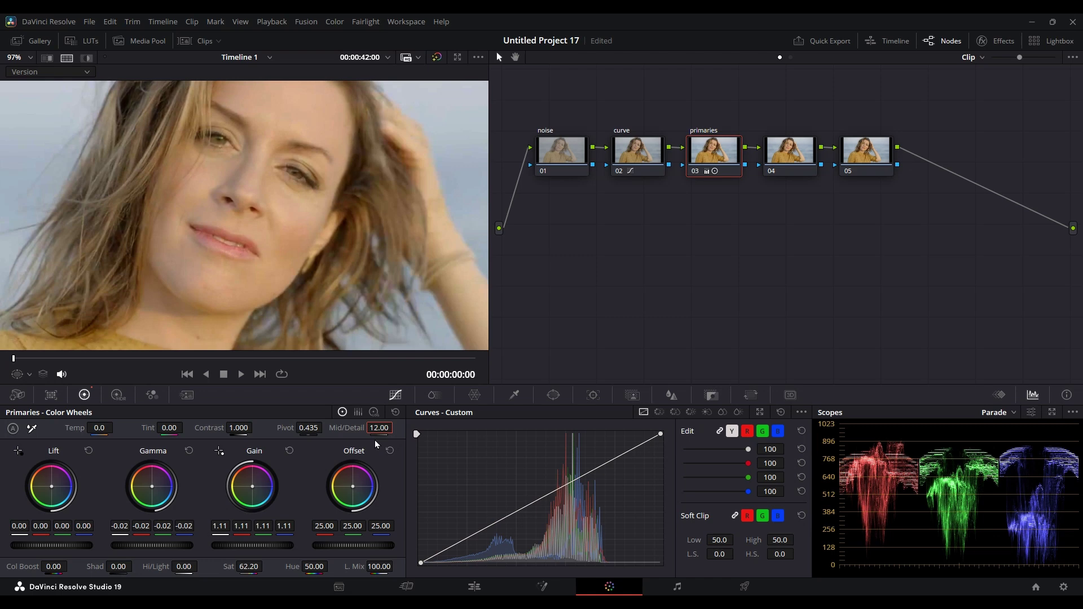
pyautogui.scroll(-5, 340, 180)
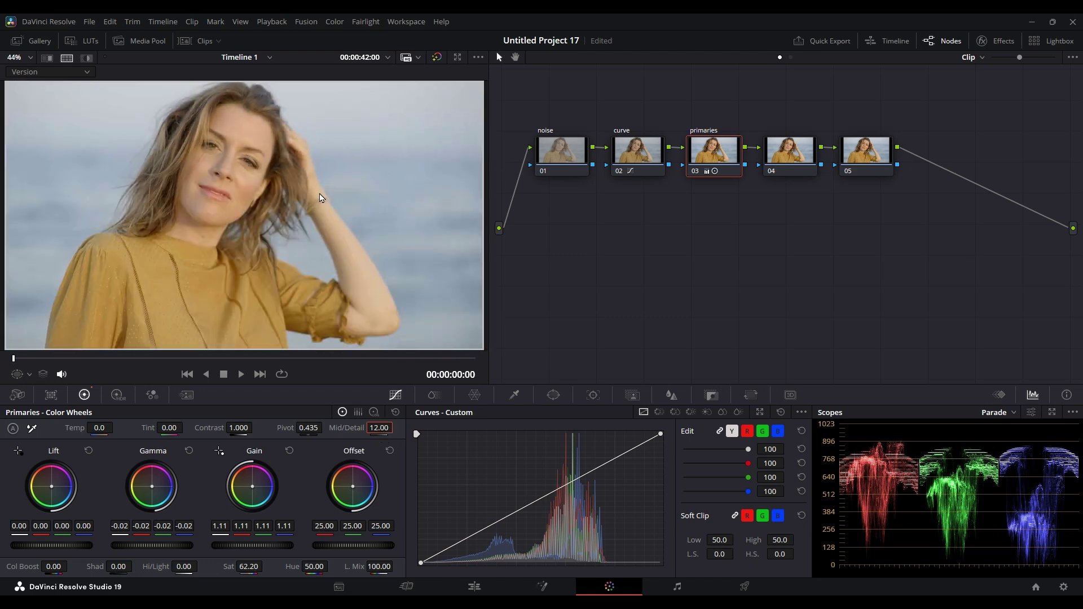
pyautogui.scroll(5, 234, 210)
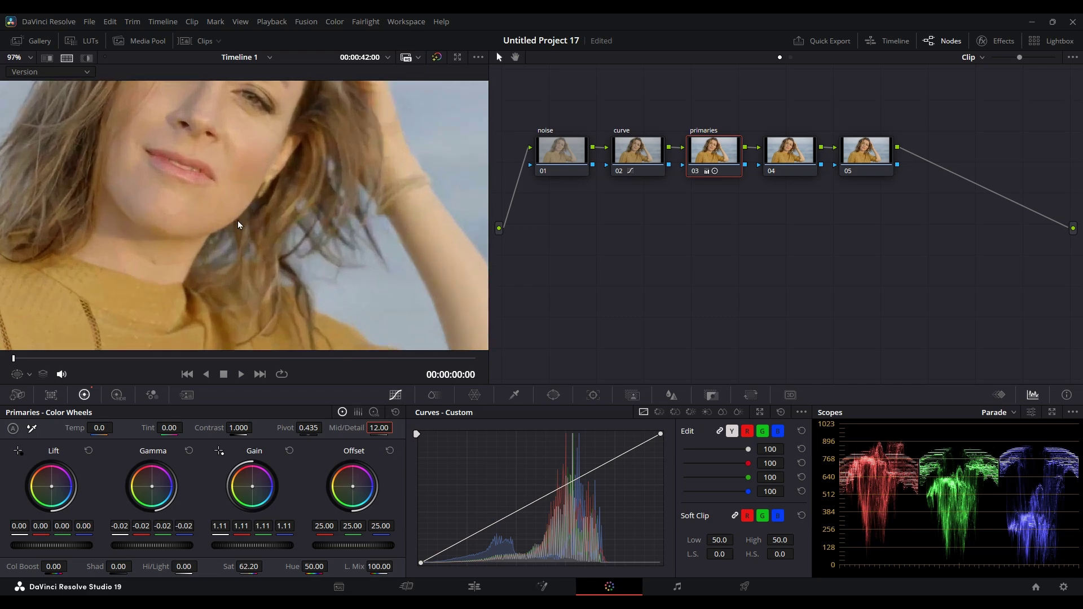
pyautogui.moveTo(219, 211); pyautogui.dragTo(333, 262)
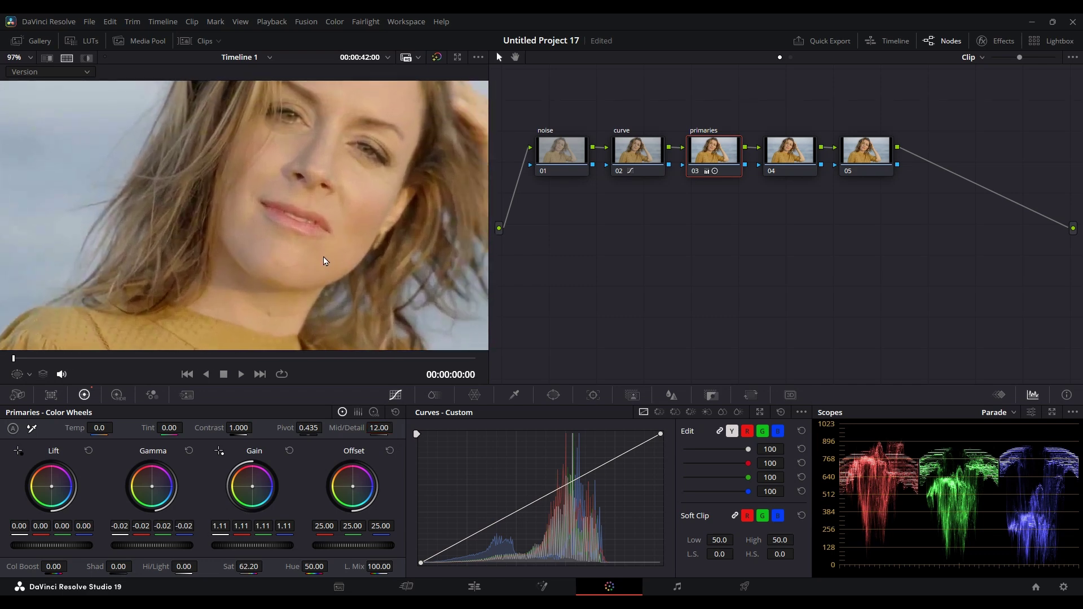
pyautogui.hotkey('shift', 'z')
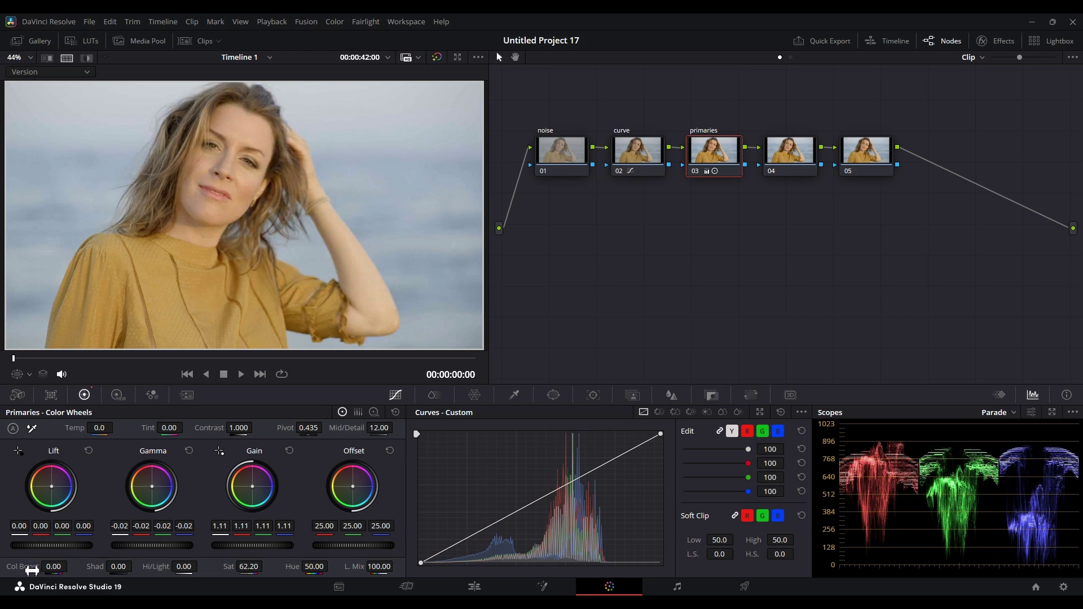
# Refine the primaries with color boost 15.50, master gain 1.17 and master gamma -0.01.
pyautogui.moveTo(52, 571)
pyautogui.mouseDown()
pyautogui.moveTo(85, 571)
pyautogui.moveTo(67, 570)
pyautogui.mouseUp()
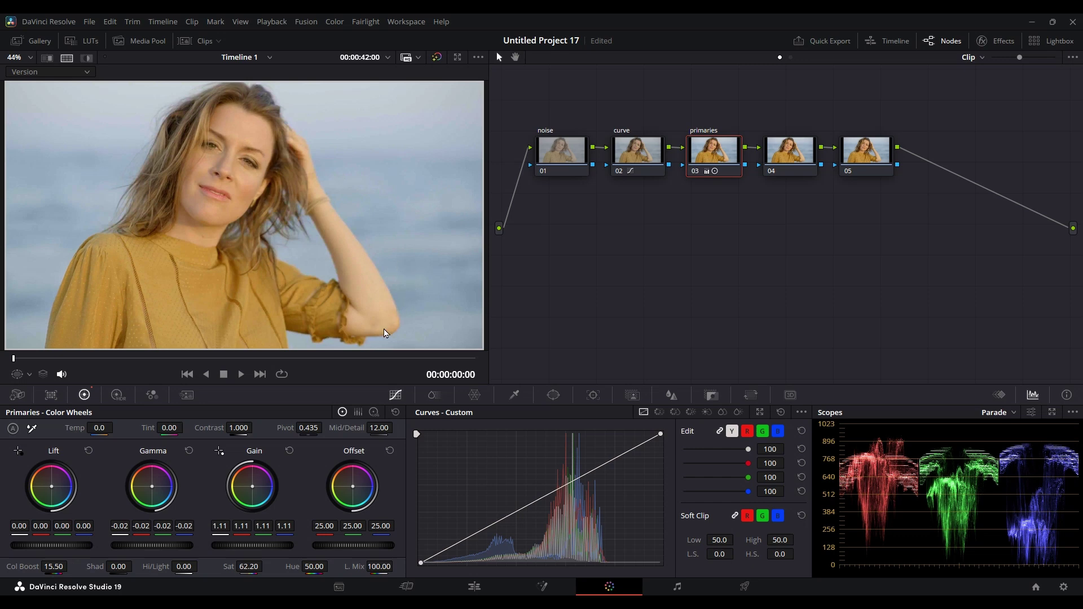
pyautogui.moveTo(235, 547); pyautogui.dragTo(242, 547)
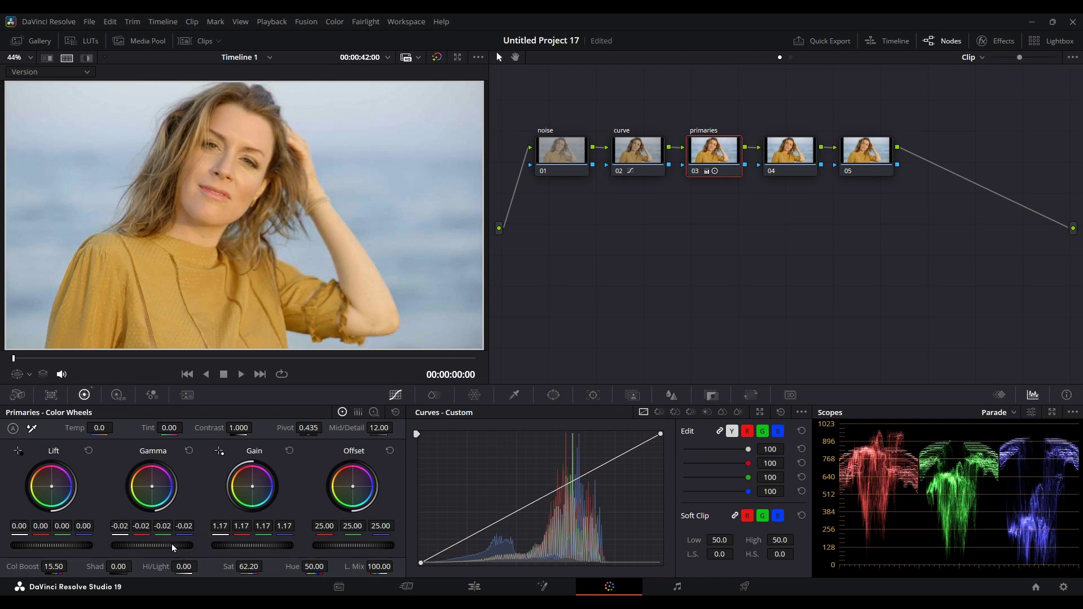
pyautogui.moveTo(151, 542); pyautogui.dragTo(153, 543)
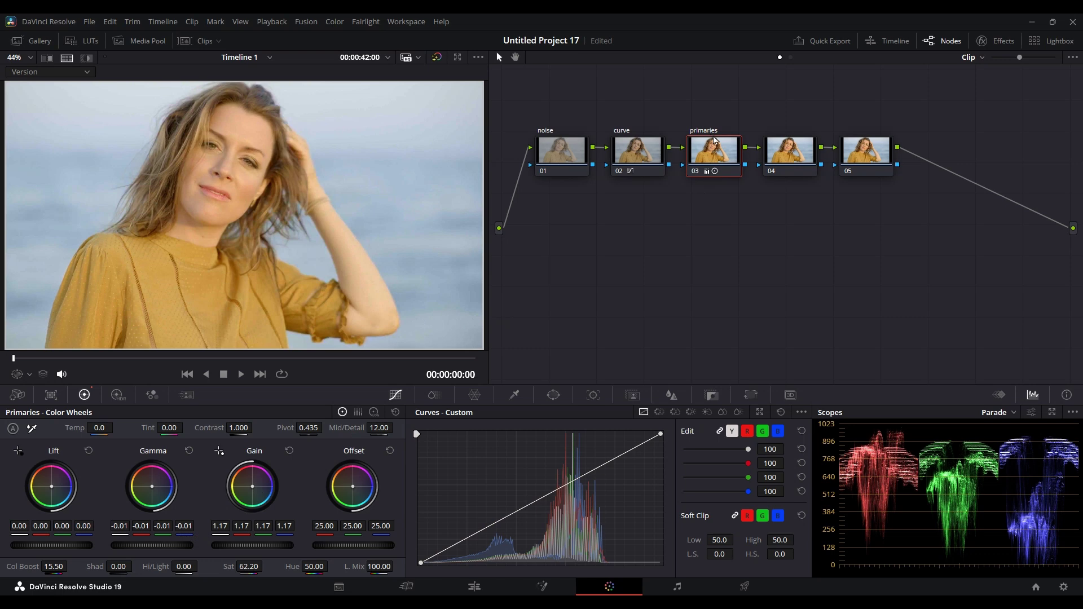
# Compare the graded image with all nodes bypassed and with only the primaries node disabled, leaving every node enabled.
pyautogui.hotkey('alt', 'd')
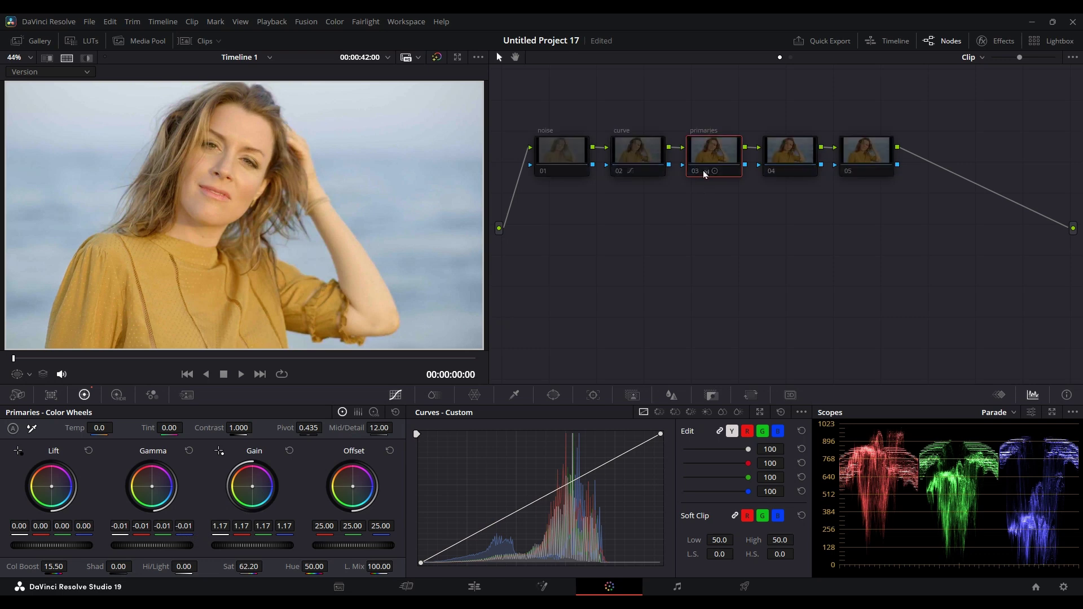
pyautogui.hotkey('alt', 'd')
pyautogui.hotkey('ctrl', 'd')
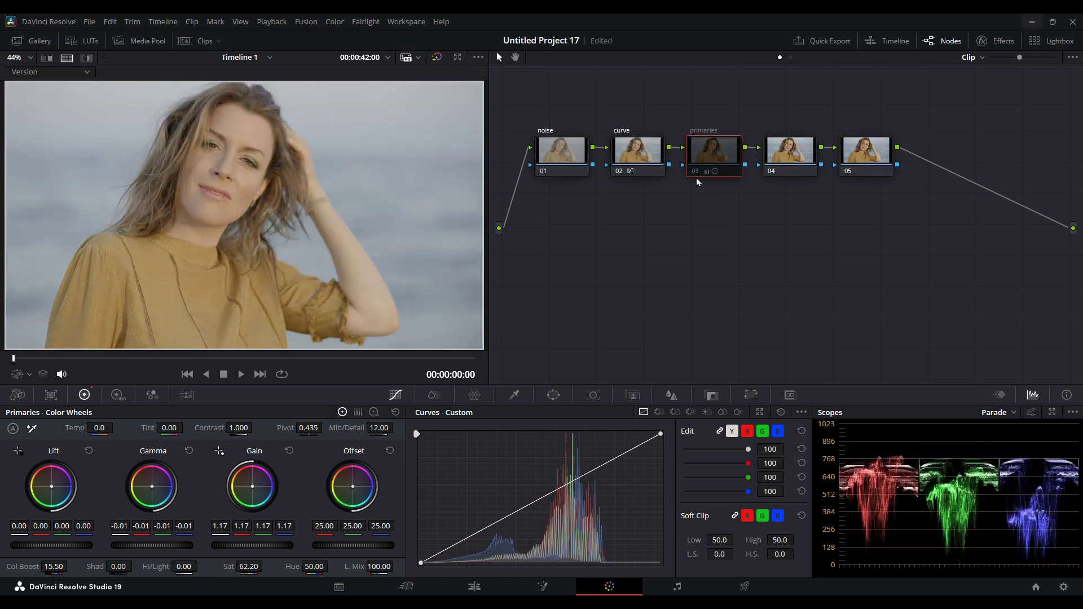
pyautogui.hotkey('ctrl', 'd')
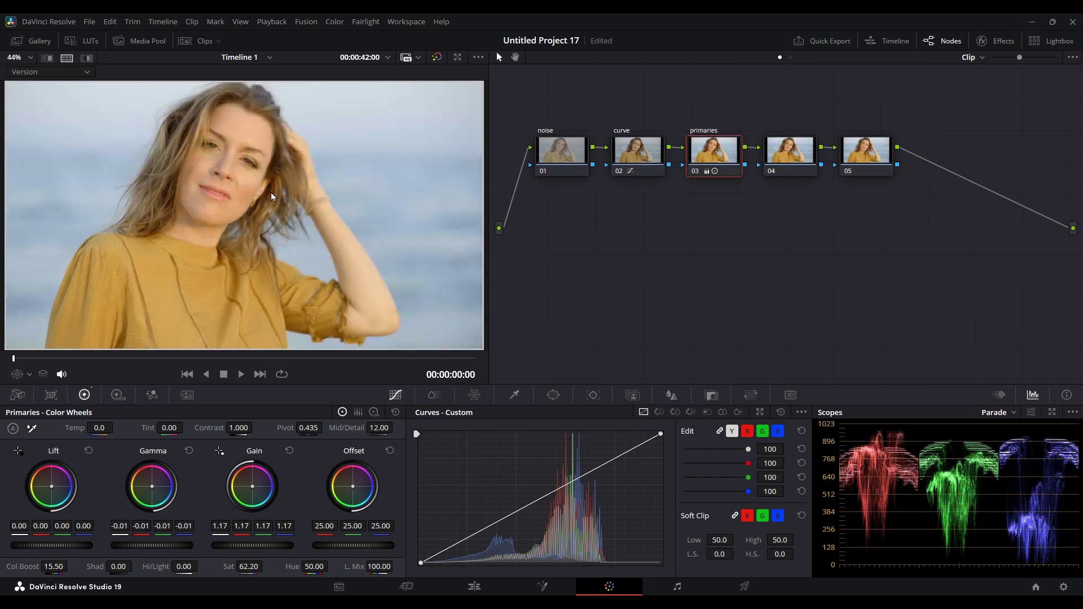
pyautogui.hotkey('alt', 'd')
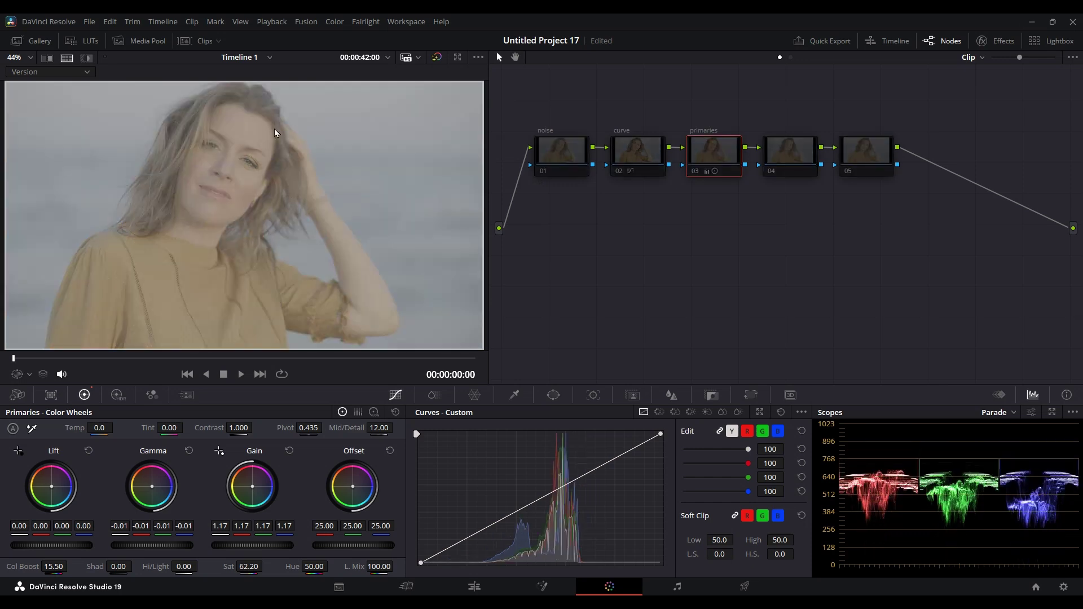
pyautogui.hotkey('alt', 'd')
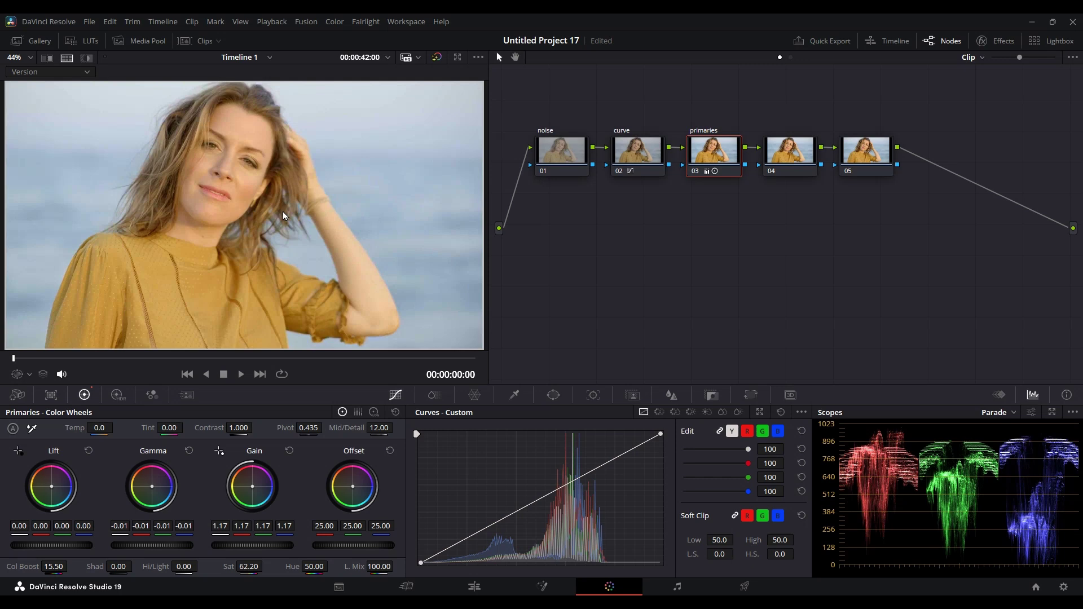
# Compare the graded version side by side with the original in the viewer, and return to the single version view.
pyautogui.click(84, 72)
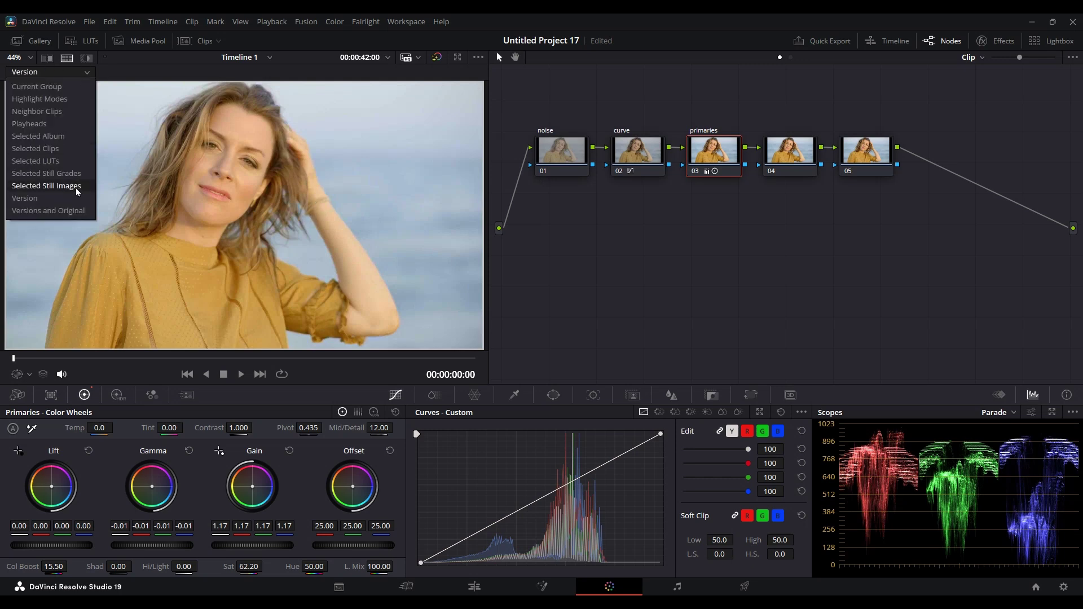
pyautogui.click(68, 210)
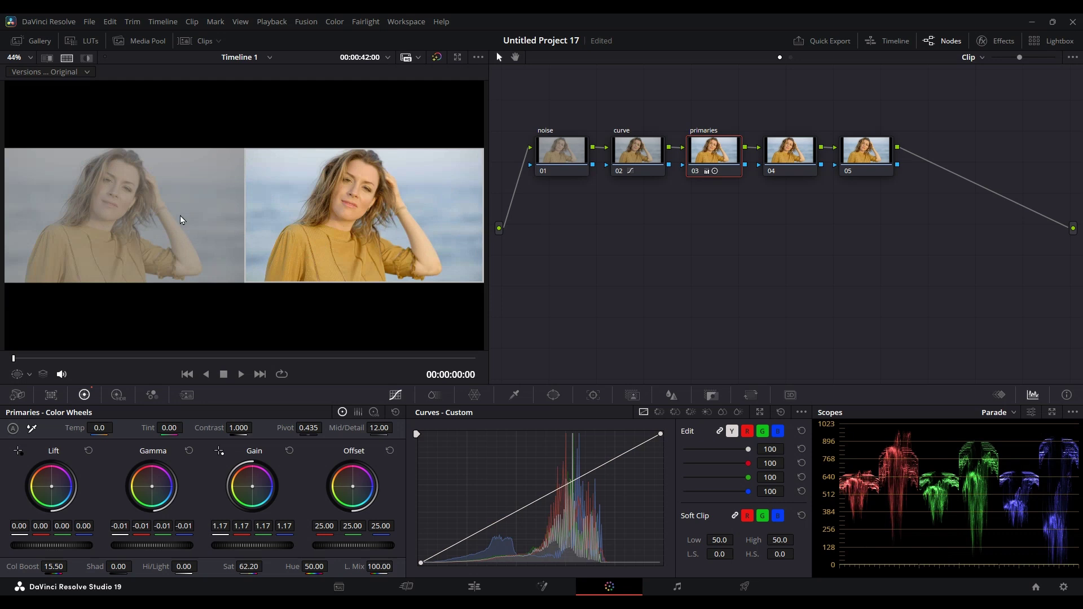
pyautogui.click(81, 72)
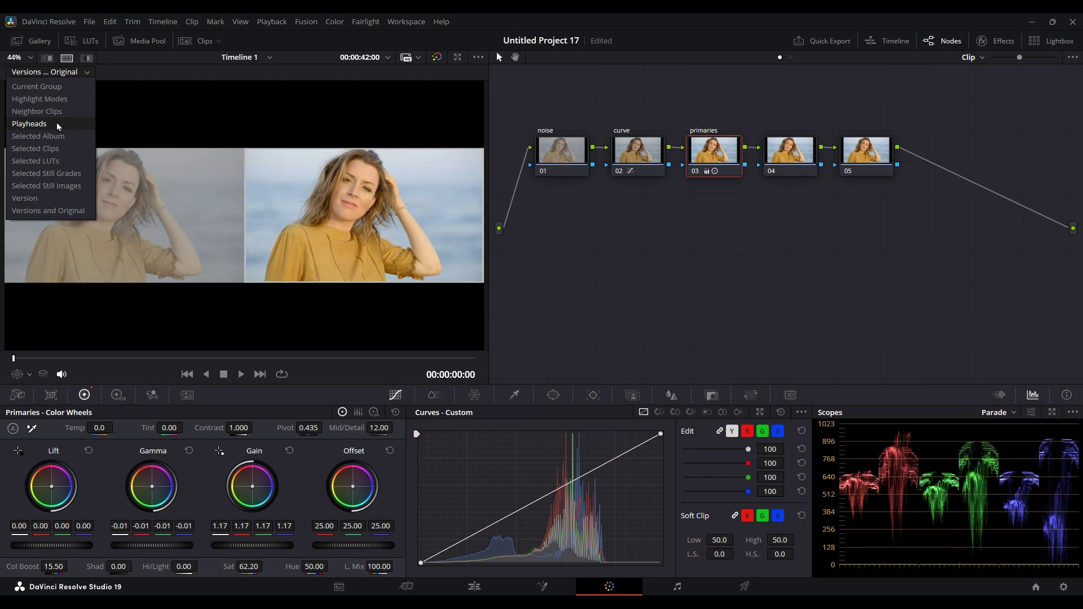
pyautogui.click(57, 197)
# On the fourth node, use the Color Warper to pull the outer red point outward to hue 0.98 and saturation 1.35.
pyautogui.click(785, 156)
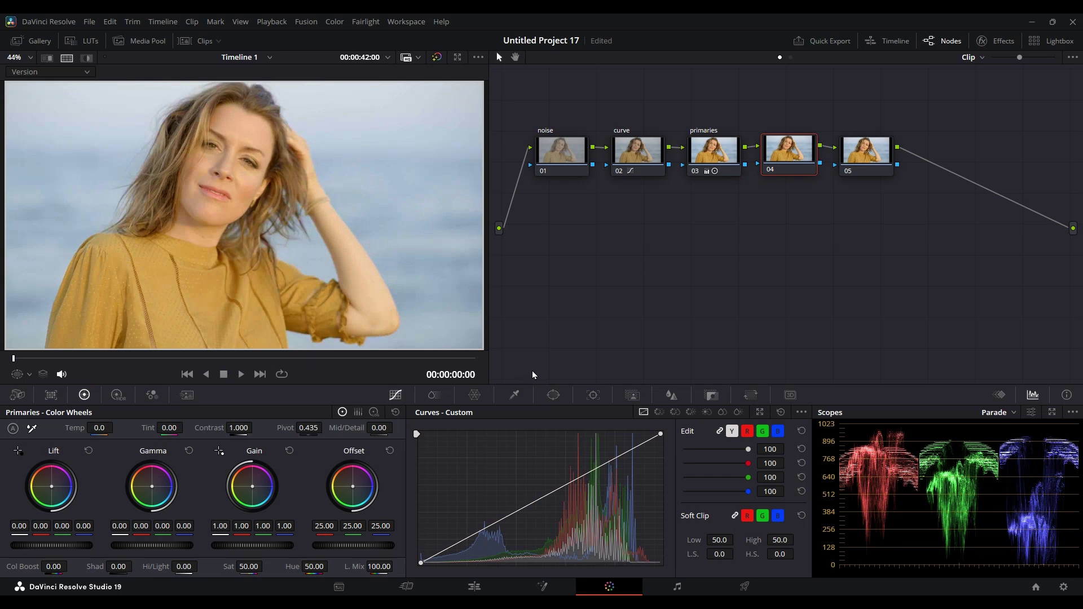
pyautogui.click(475, 395)
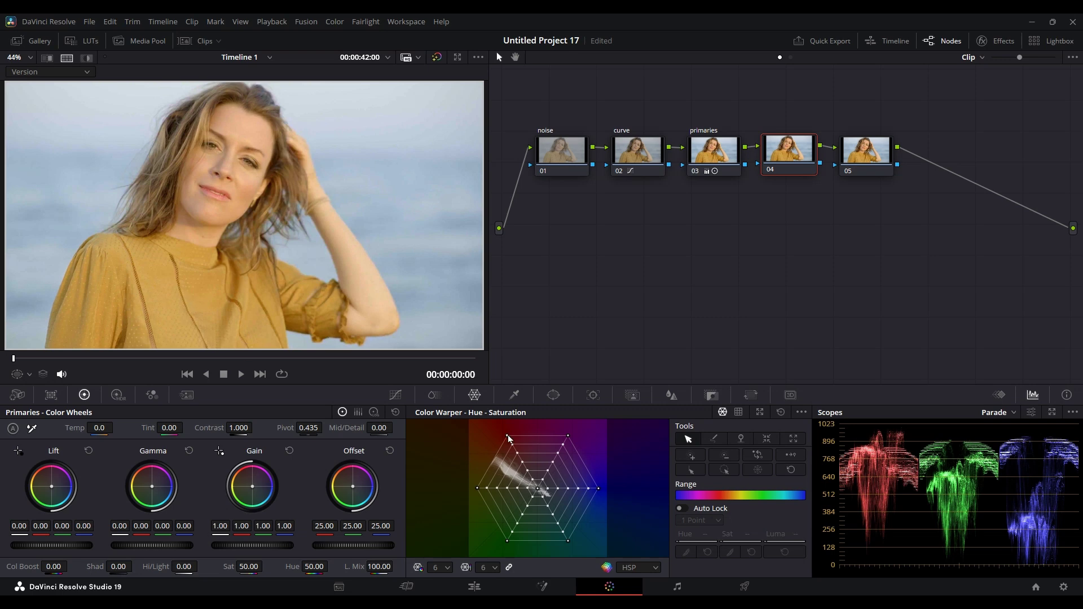
pyautogui.moveTo(509, 436); pyautogui.dragTo(591, 449)
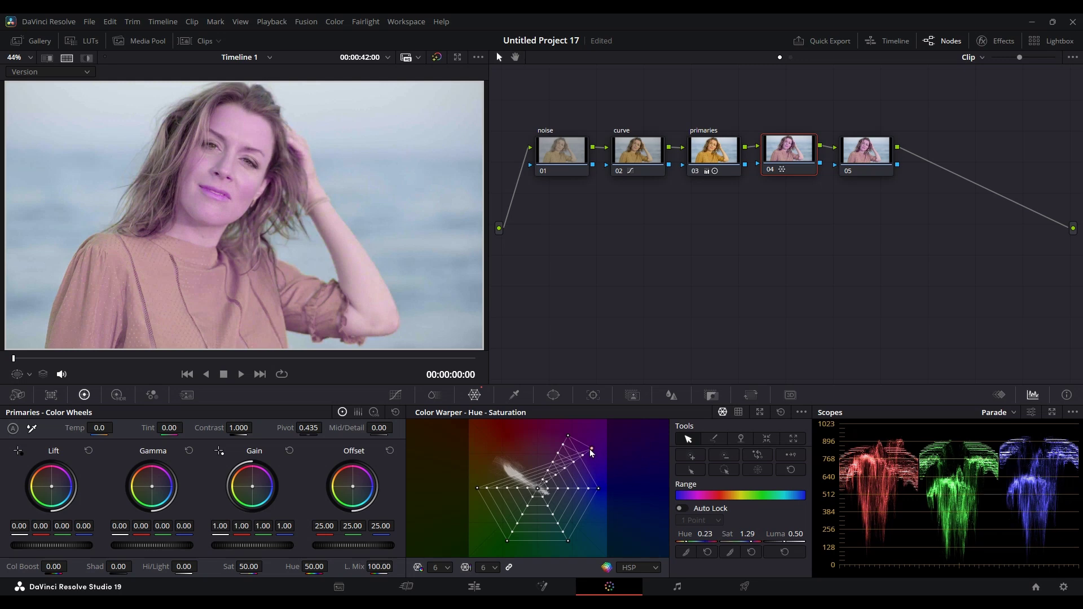
pyautogui.rightClick(587, 449)
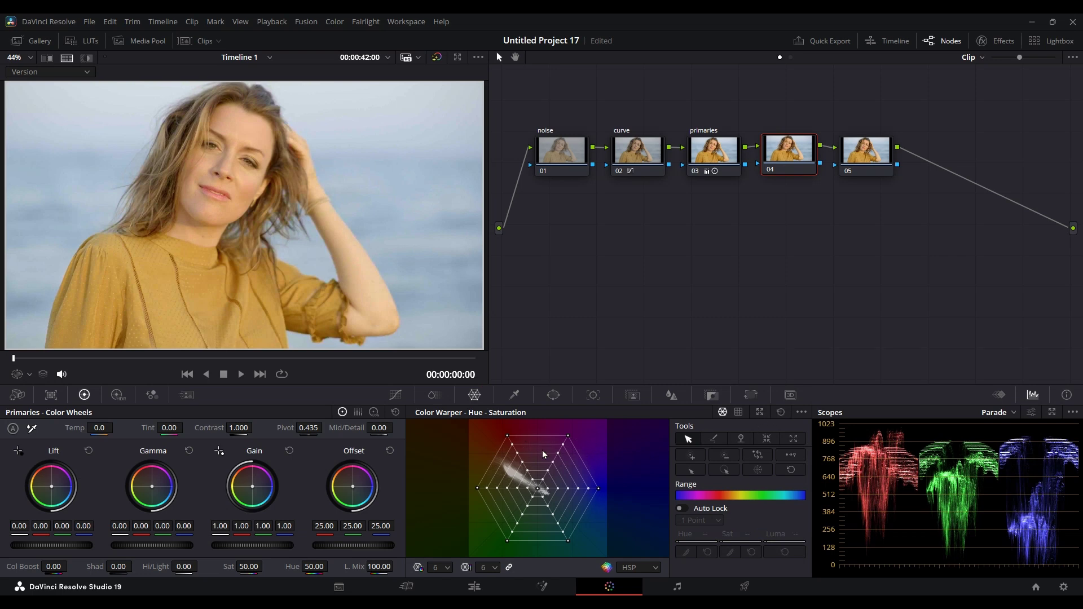
pyautogui.moveTo(507, 435); pyautogui.dragTo(496, 432)
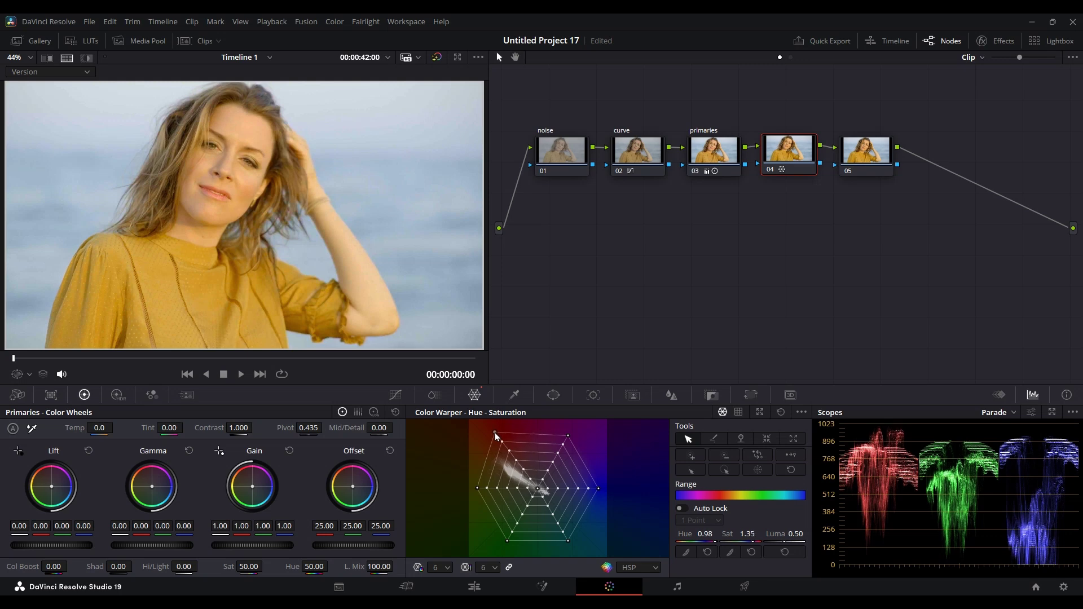
# Label the fourth node "warper".
pyautogui.click(776, 172)
pyautogui.click(776, 172)
pyautogui.hotkey('ctrl', 's')
pyautogui.write('warper')
pyautogui.press('Return')
# Set the primaries node's contrast to 1.040 and its pivot to 0.331.
pyautogui.click(707, 156)
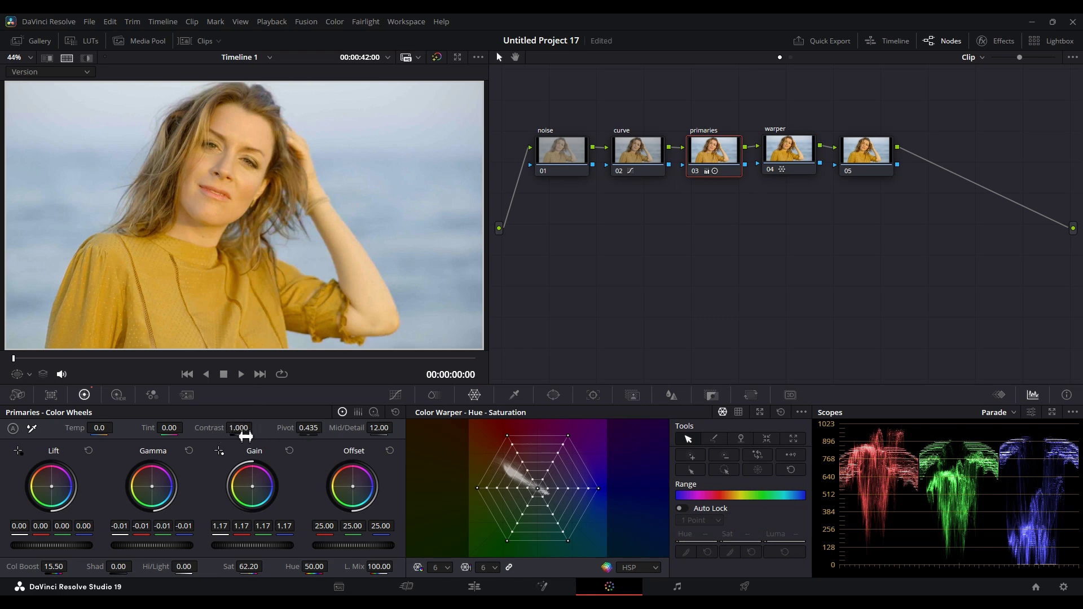
pyautogui.moveTo(238, 429); pyautogui.dragTo(249, 428)
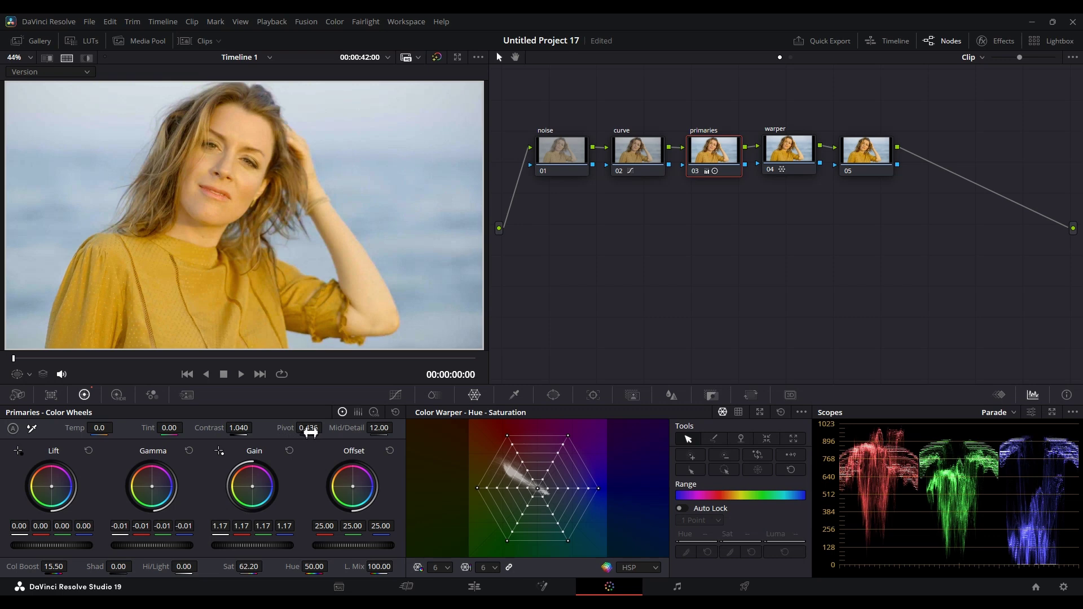
pyautogui.moveTo(311, 432)
pyautogui.mouseDown()
pyautogui.moveTo(322, 432)
pyautogui.moveTo(297, 432)
pyautogui.mouseUp()
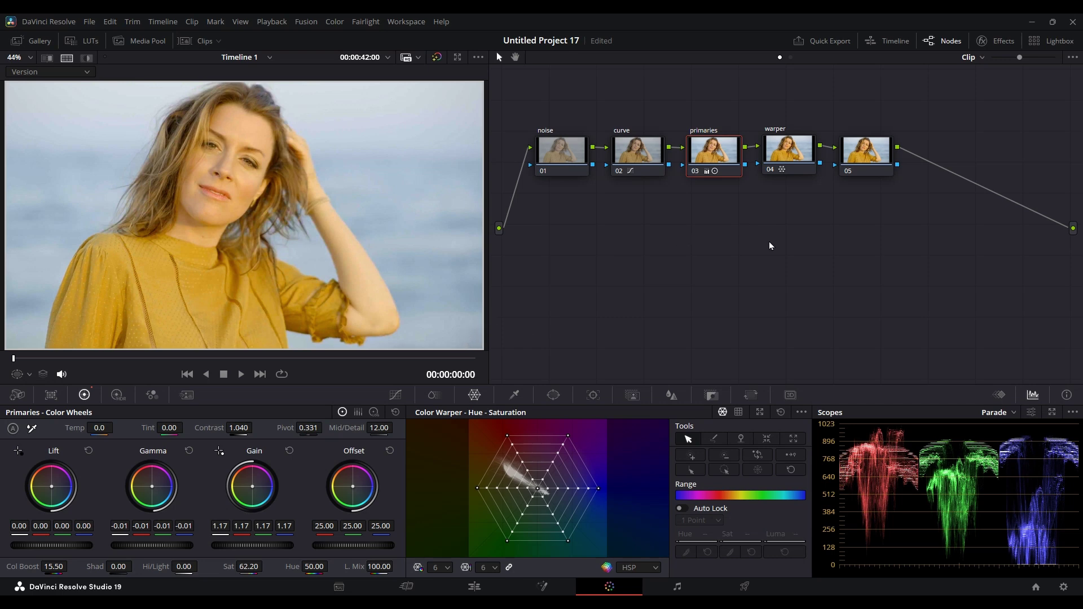
# Examine the woman's face up close with the fifth node selected, and label that node "skin".
pyautogui.click(855, 164)
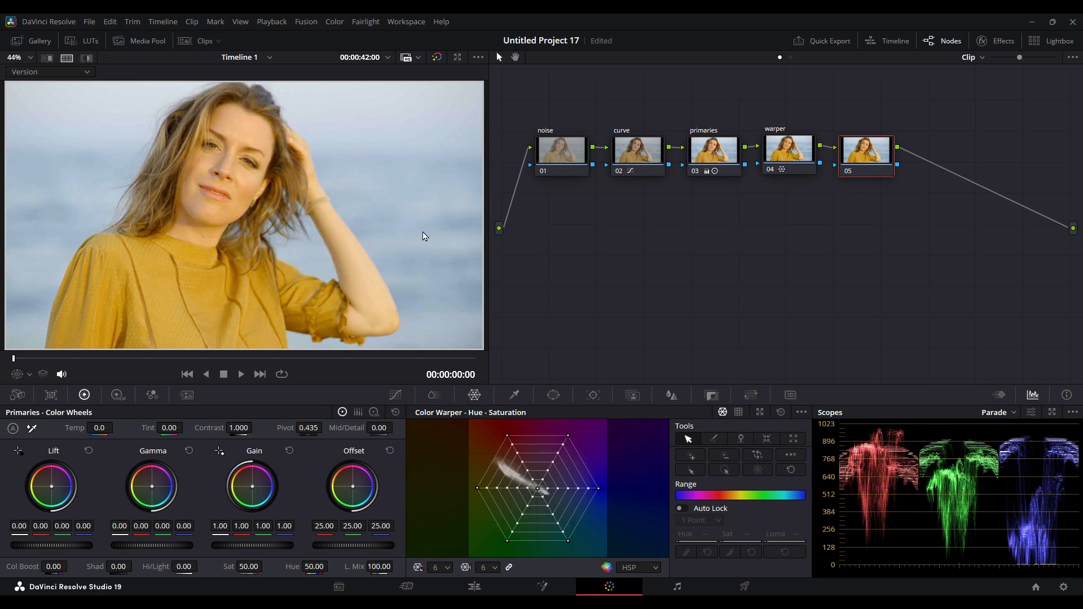
pyautogui.scroll(5, 186, 167)
pyautogui.moveTo(265, 303); pyautogui.dragTo(238, 188)
pyautogui.scroll(2, 265, 252)
pyautogui.scroll(-3, 268, 236)
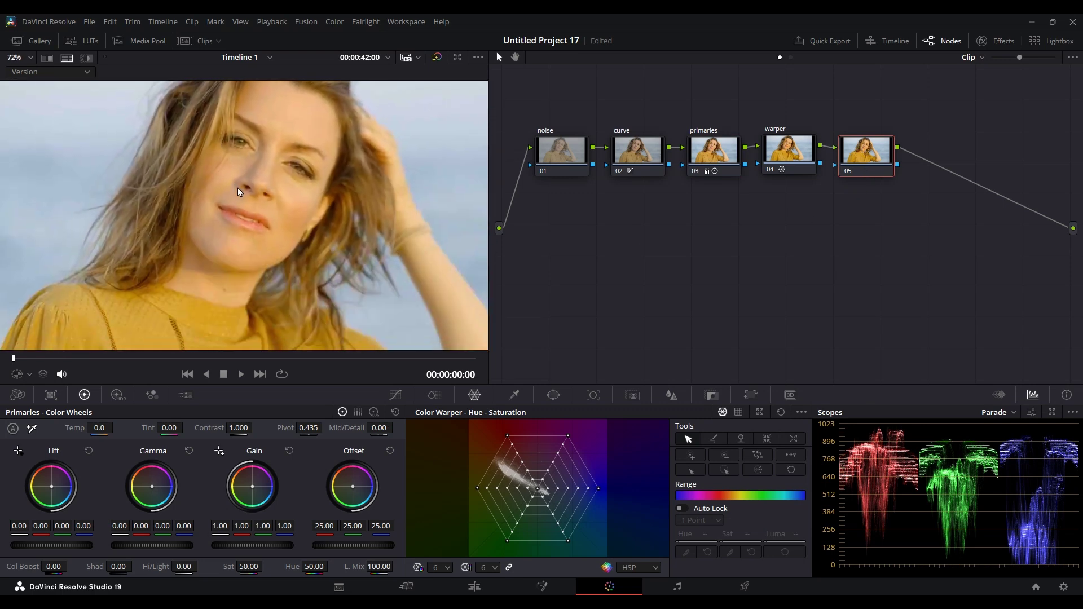
pyautogui.scroll(-2, 261, 213)
pyautogui.moveTo(261, 213); pyautogui.dragTo(271, 204)
pyautogui.scroll(3, 264, 197)
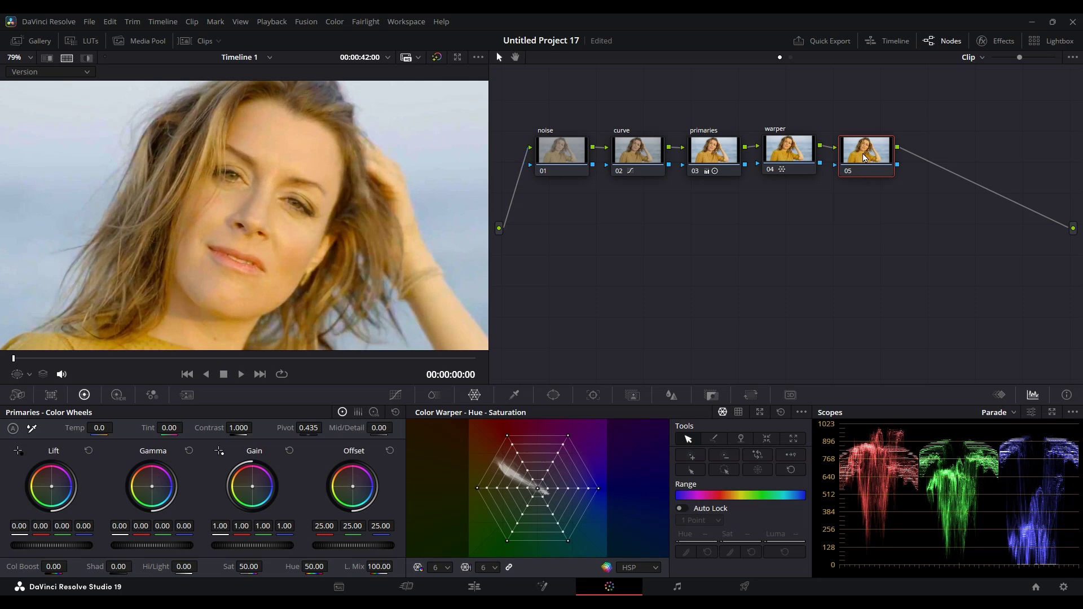
pyautogui.write('skin')
pyautogui.press('Return')
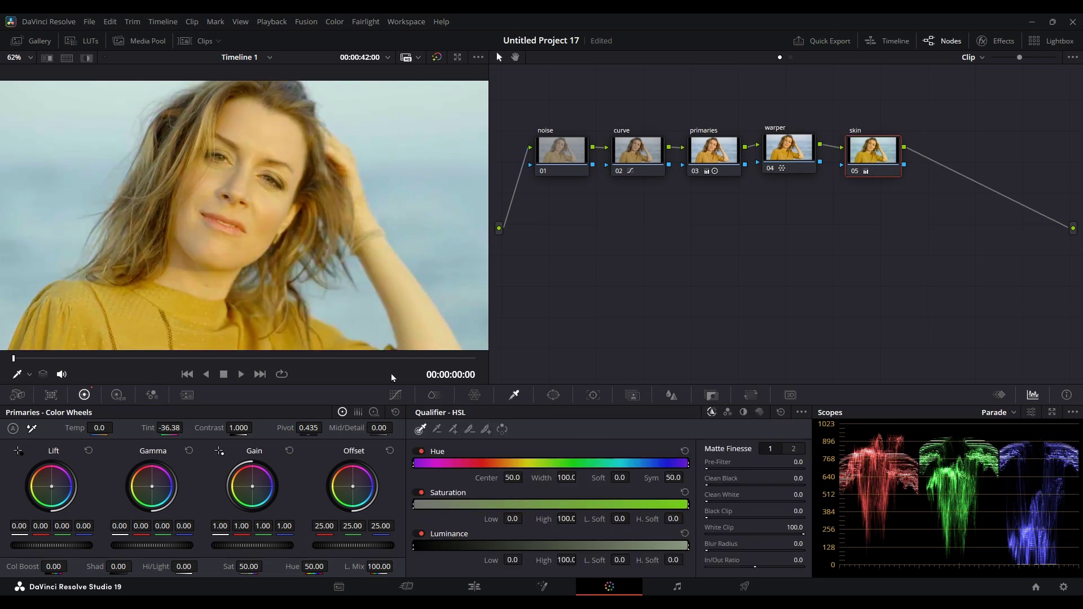
# Sample the woman's facial skin with the HSL qualifier and highlight the selected area in the viewer.
pyautogui.click(271, 205)
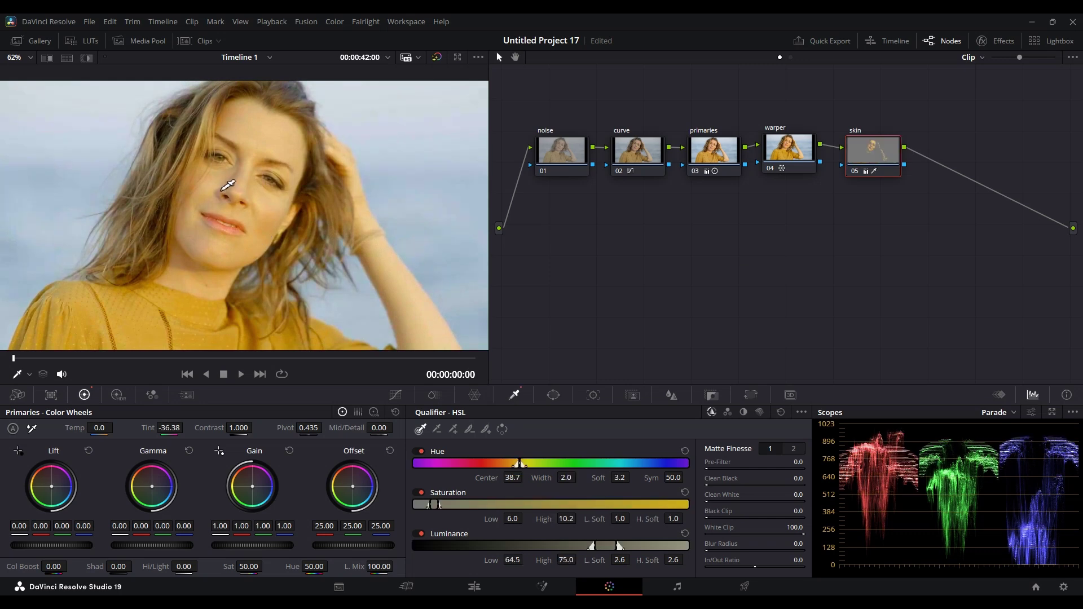
pyautogui.click(87, 58)
pyautogui.click(87, 59)
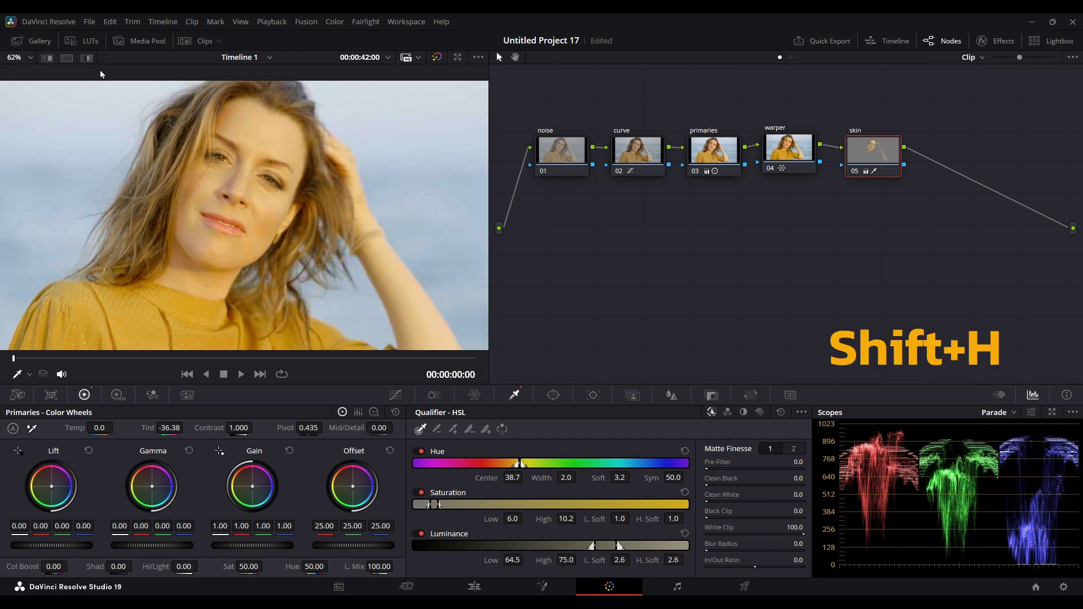
pyautogui.hotkey('shift', 'h')
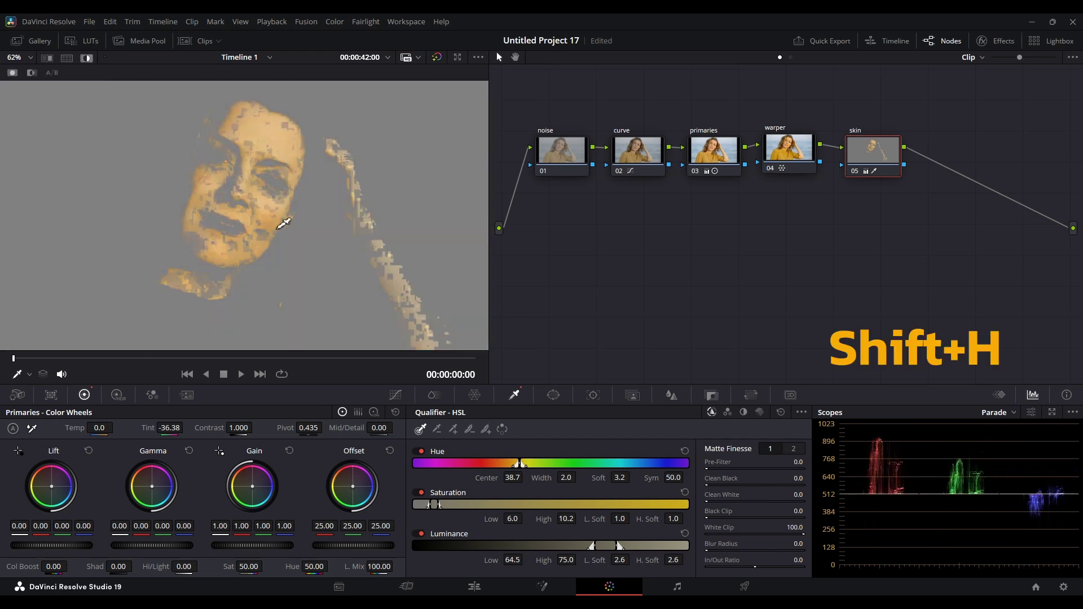
# Resample a wider stretch of facial skin for the qualifier, giving hue width 4.6, saturation 4.2 to 12.5 and luminance 60.9 to 75.0.
pyautogui.scroll(-1, 267, 223)
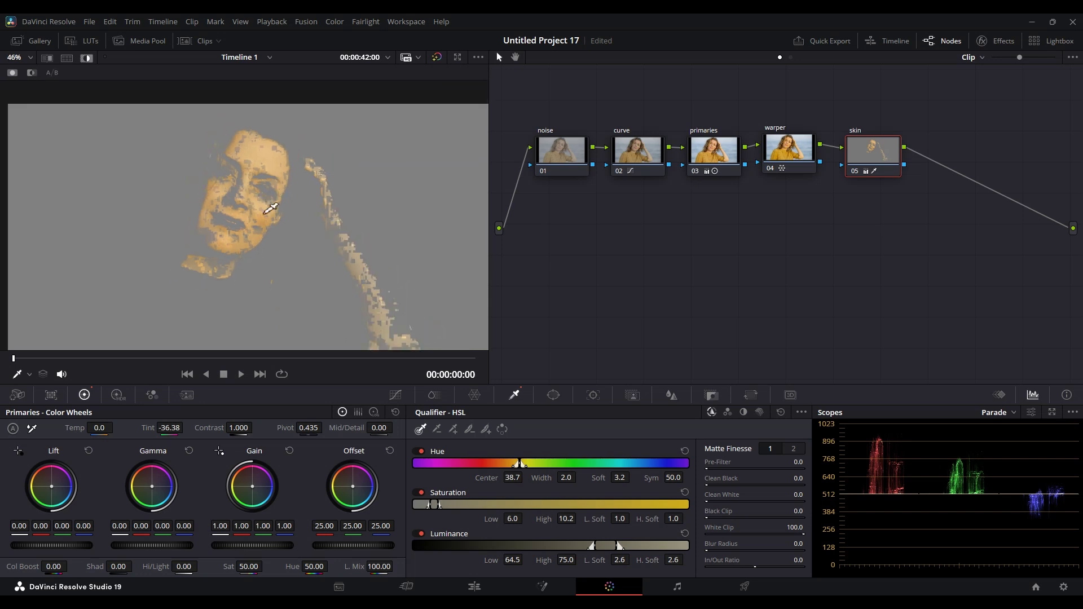
pyautogui.scroll(-1, 266, 205)
pyautogui.moveTo(259, 181)
pyautogui.mouseDown()
pyautogui.moveTo(261, 202)
pyautogui.moveTo(221, 206)
pyautogui.moveTo(225, 214)
pyautogui.mouseUp()
pyautogui.scroll(-1, 259, 195)
pyautogui.scroll(2, 258, 198)
pyautogui.scroll(-1, 261, 187)
pyautogui.scroll(1, 254, 182)
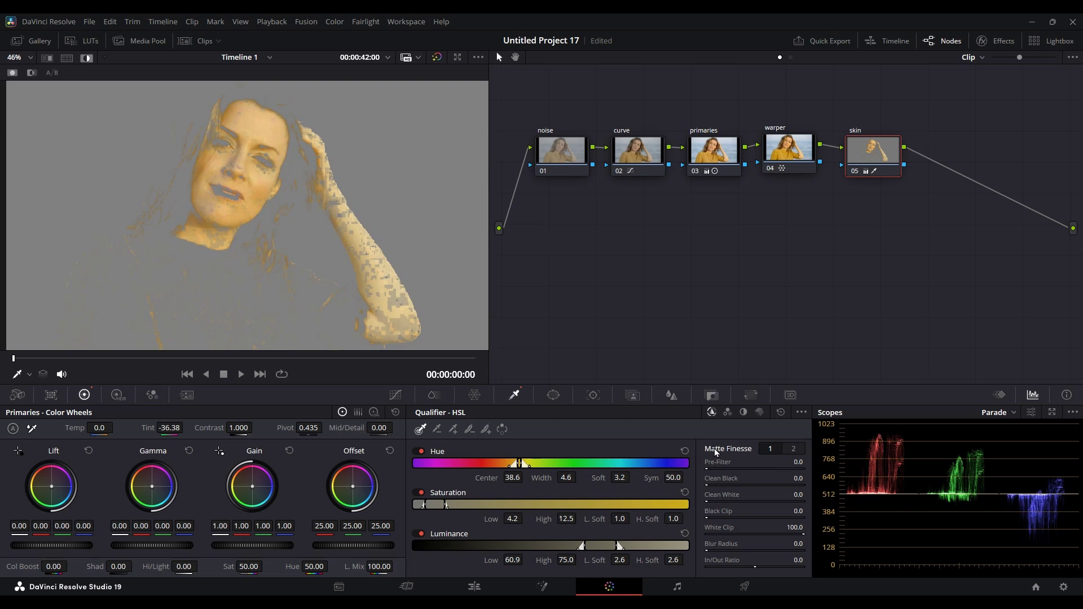
# Smooth the skin matte by setting its denoise to 43.8 in the matte finesse controls.
pyautogui.click(795, 449)
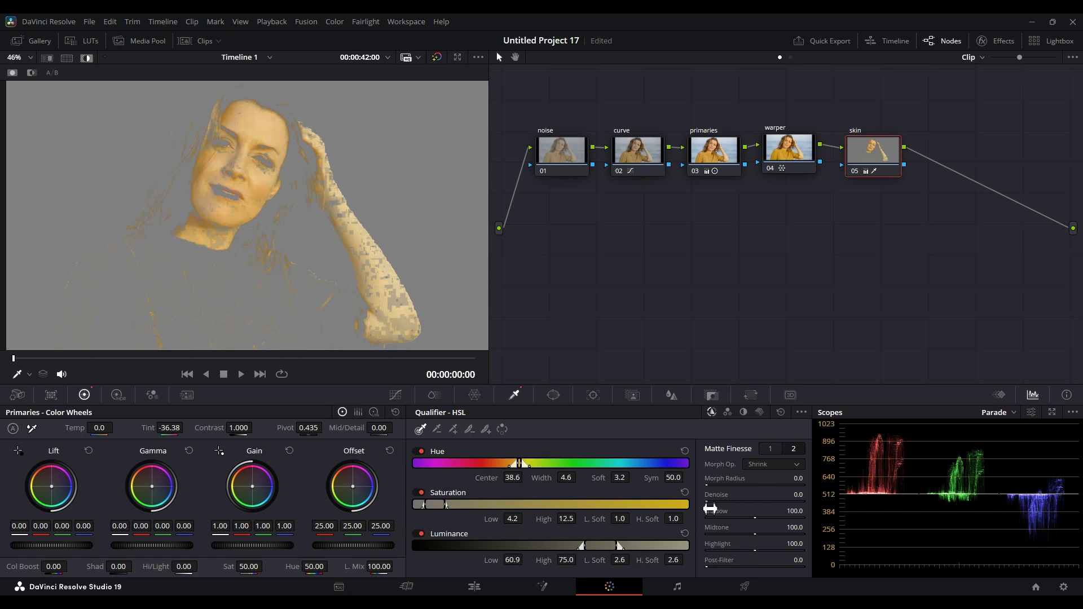
pyautogui.moveTo(711, 497); pyautogui.dragTo(733, 497)
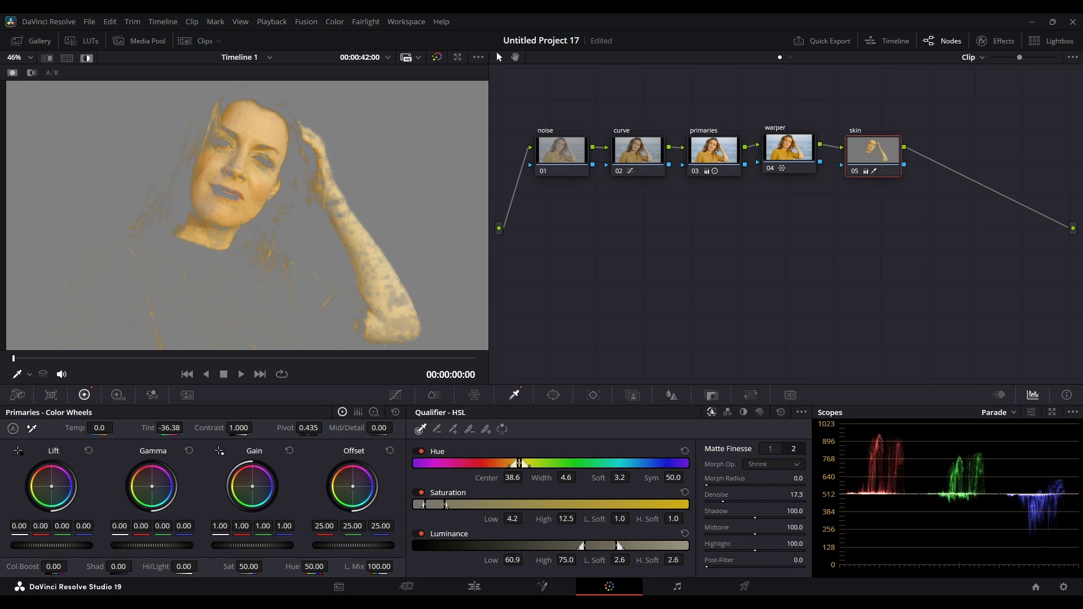
pyautogui.moveTo(735, 496); pyautogui.dragTo(756, 496)
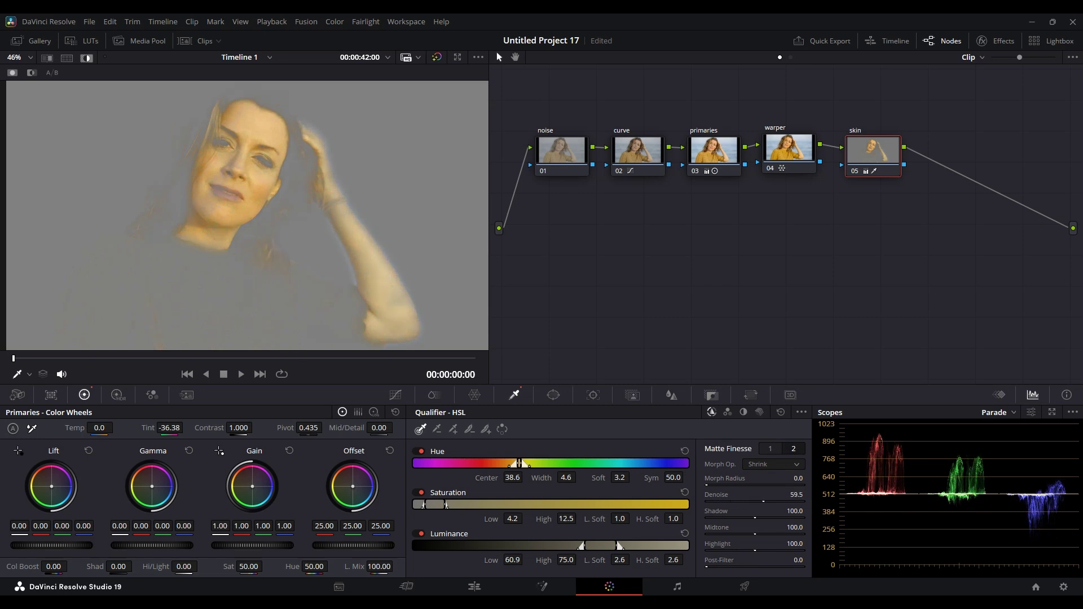
pyautogui.moveTo(762, 496); pyautogui.dragTo(734, 497)
# Refine the skin qualifier to a saturation range of 3.4 to 11.7 and a luminance range of 61.6 to 75.6.
pyautogui.moveTo(431, 498); pyautogui.dragTo(430, 505)
pyautogui.moveTo(599, 547); pyautogui.dragTo(601, 548)
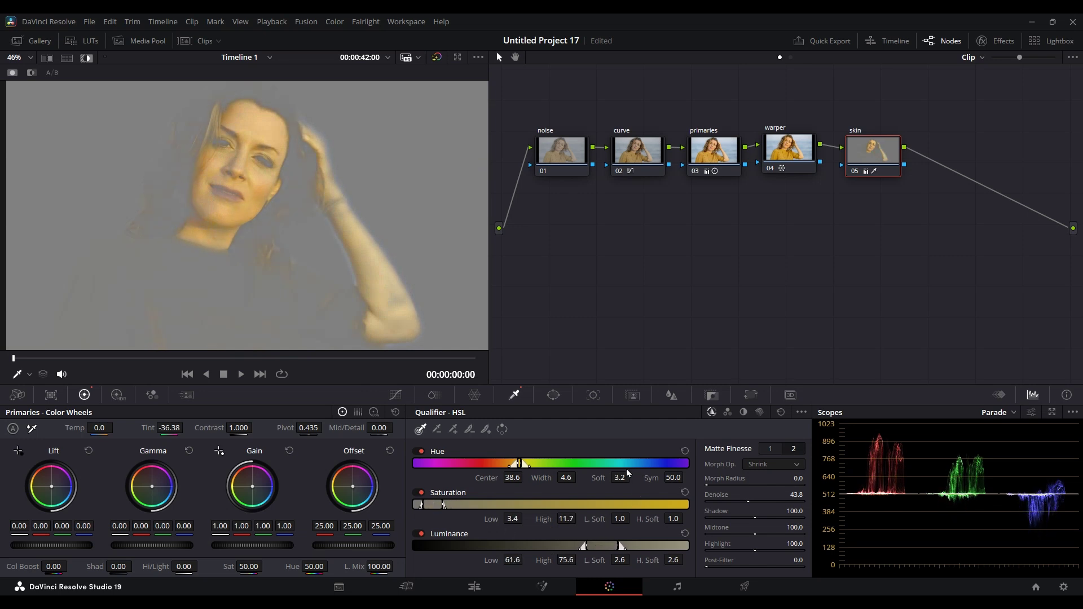
pyautogui.click(436, 430)
pyautogui.click(453, 430)
# Clean up the skin matte with Clean Black 37.7 and Clean White 37.1.
pyautogui.click(770, 449)
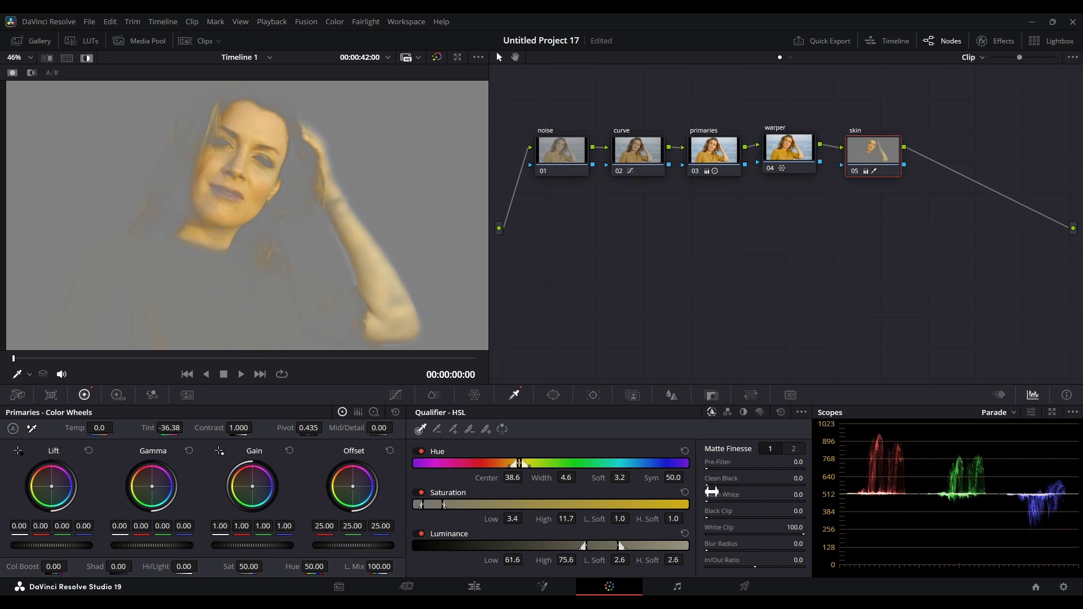
pyautogui.moveTo(712, 486); pyautogui.dragTo(731, 486)
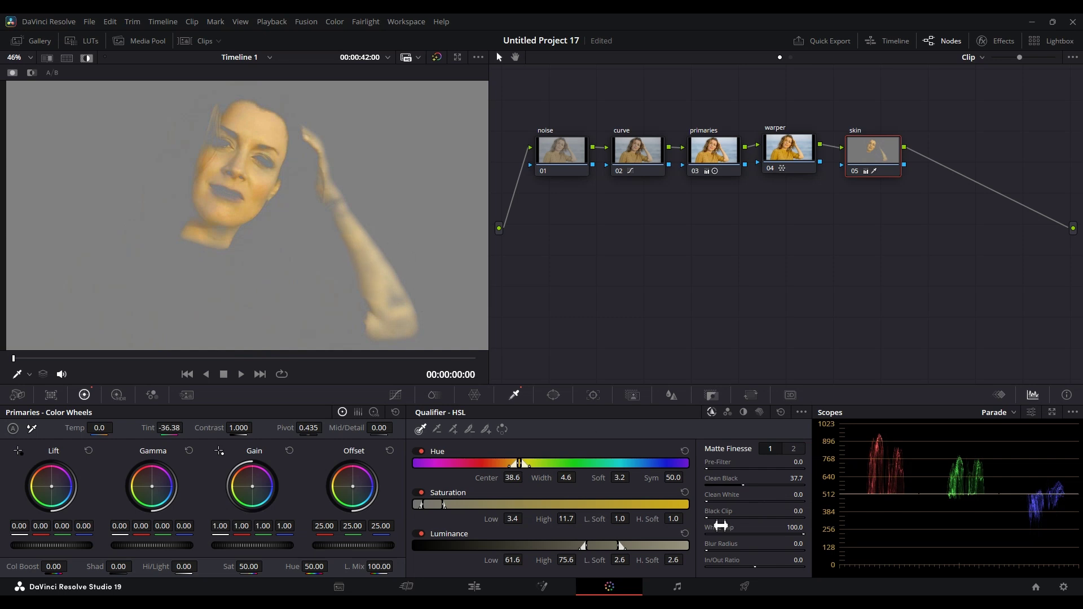
pyautogui.moveTo(706, 501); pyautogui.dragTo(742, 502)
pyautogui.scroll(-3, 267, 179)
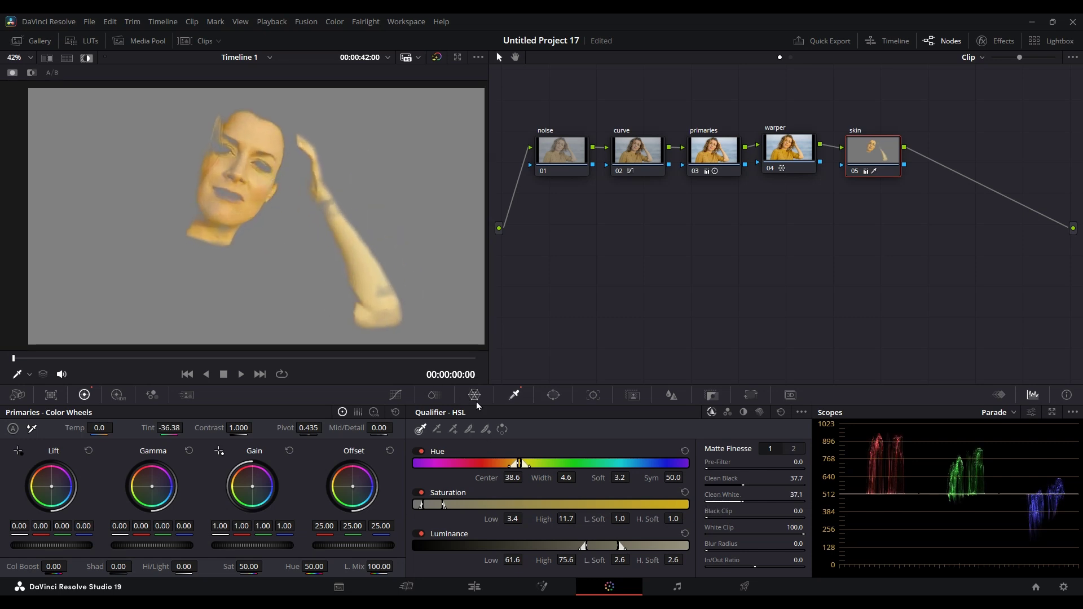
# Switch the scopes to the Vectorscope and leave its skin tone indicator enabled.
pyautogui.click(1011, 413)
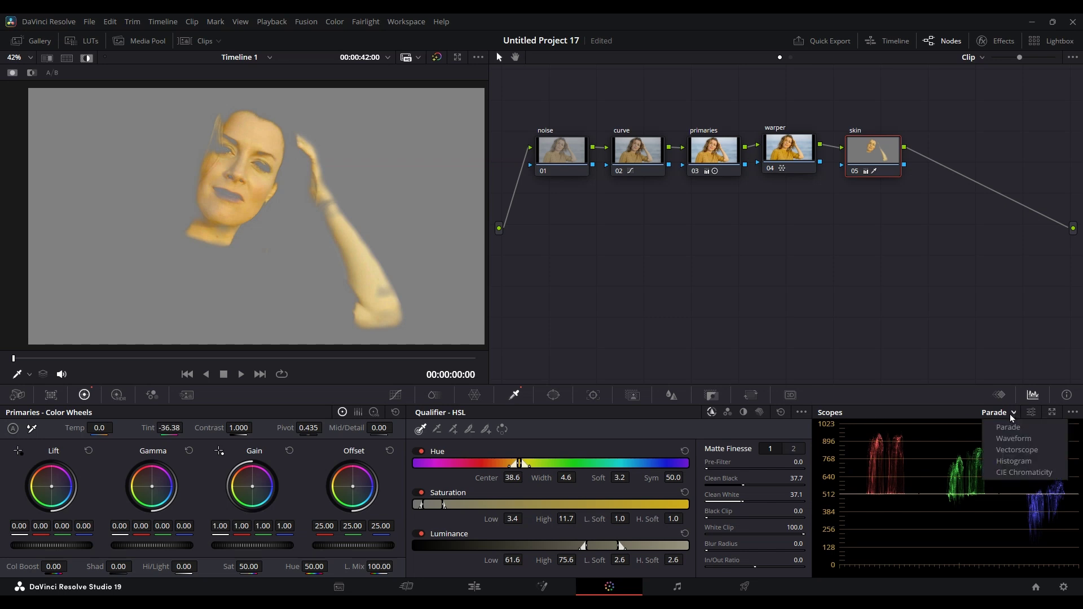
pyautogui.click(1016, 451)
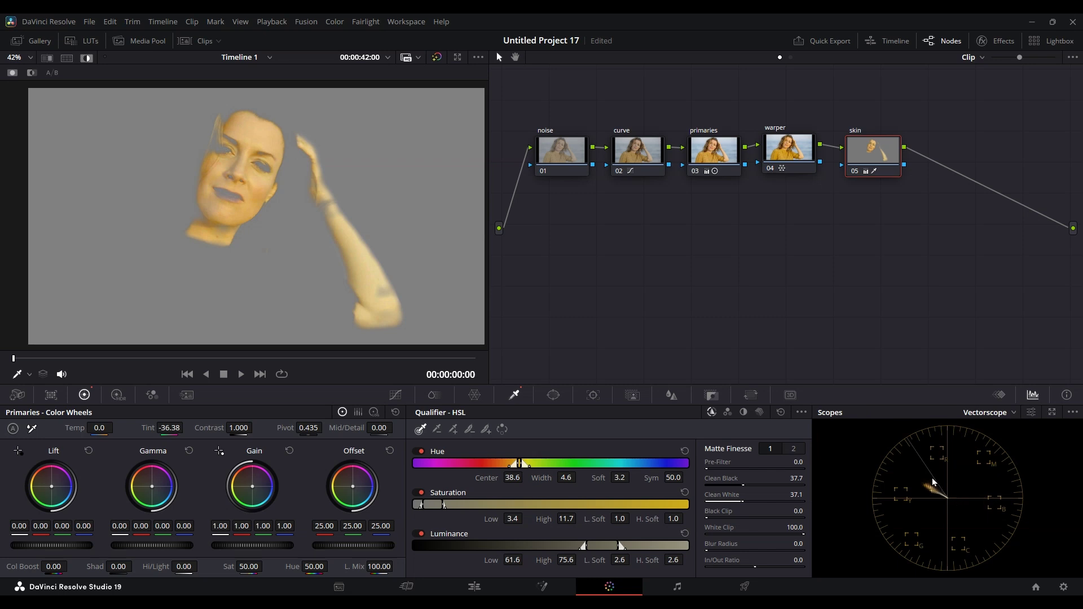
pyautogui.click(1031, 413)
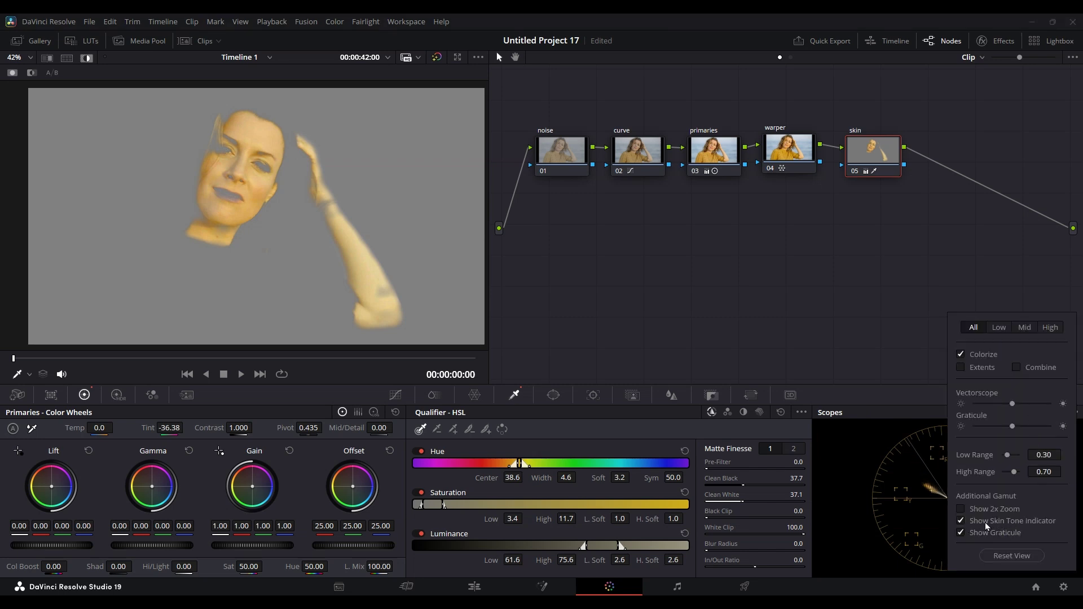
pyautogui.click(960, 523)
pyautogui.click(960, 523)
pyautogui.click(899, 405)
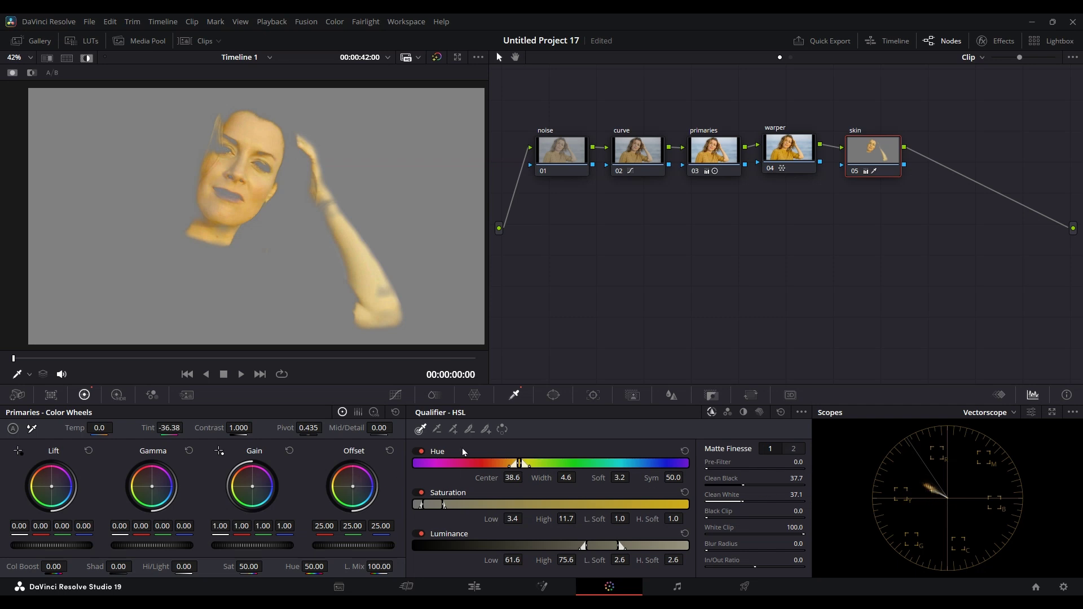
# Shift the skin's log midtone wheel to red 0.11, green -0.05 and blue 0.17, and view the full image without the highlight.
pyautogui.click(373, 413)
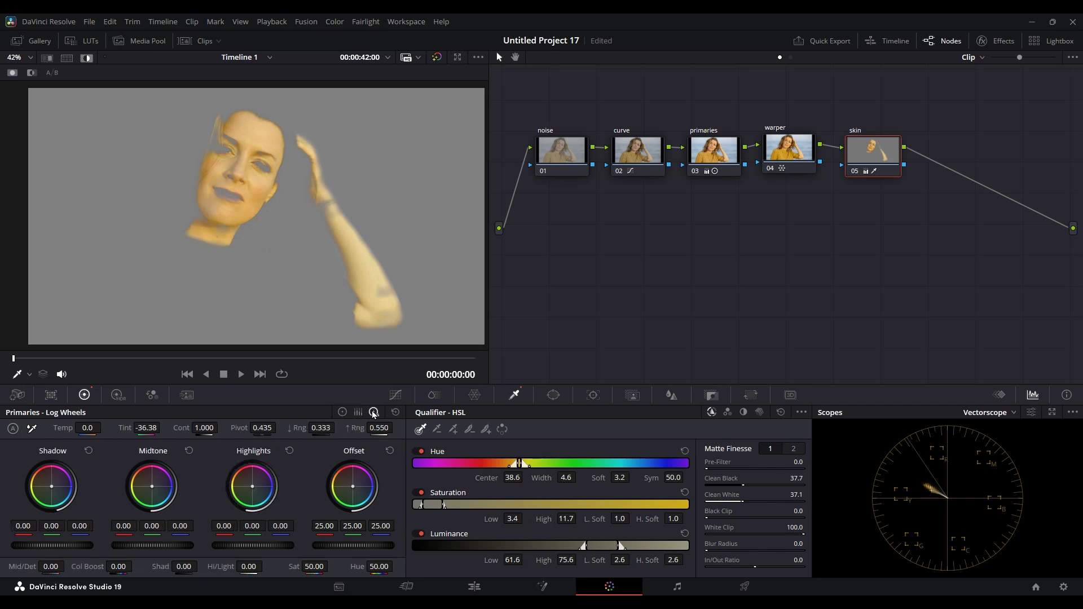
pyautogui.click(342, 412)
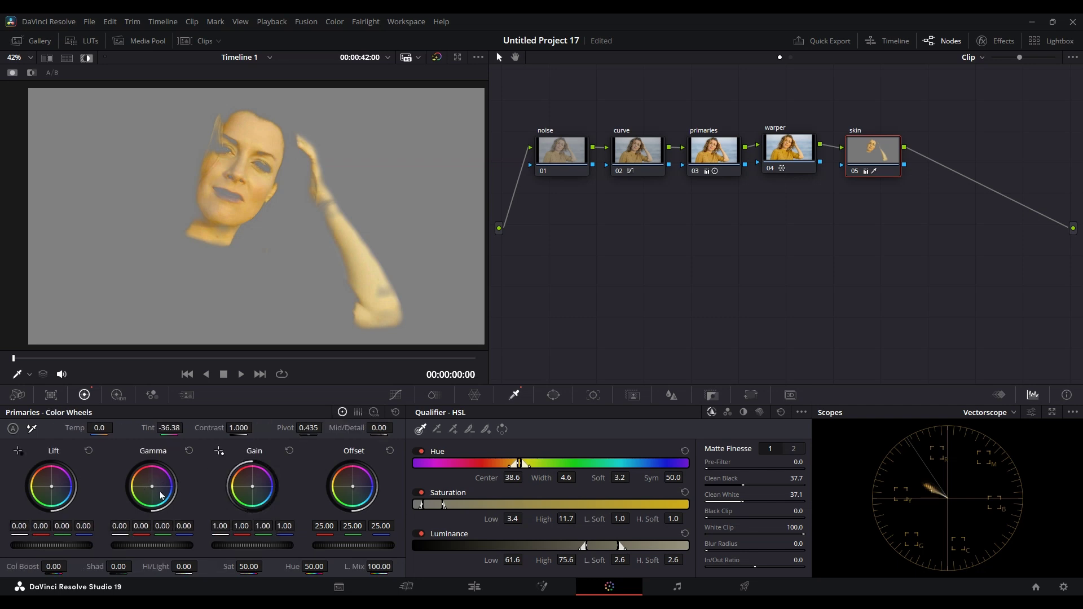
pyautogui.click(374, 413)
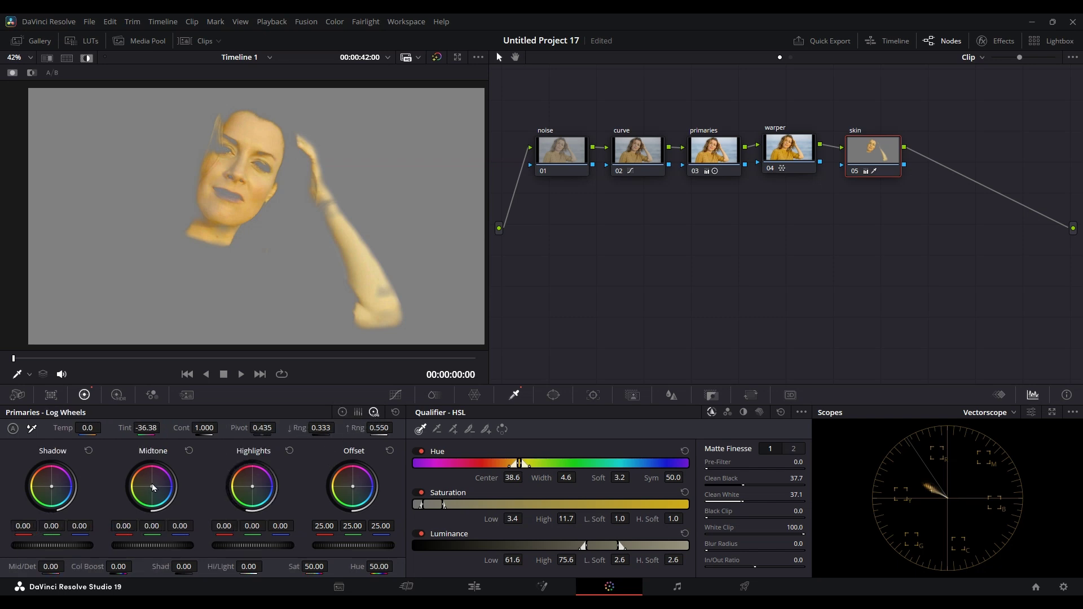
pyautogui.moveTo(154, 492); pyautogui.dragTo(154, 466)
pyautogui.moveTo(162, 468)
pyautogui.mouseDown()
pyautogui.moveTo(150, 481)
pyautogui.moveTo(160, 478)
pyautogui.mouseUp()
pyautogui.moveTo(251, 148); pyautogui.dragTo(252, 190)
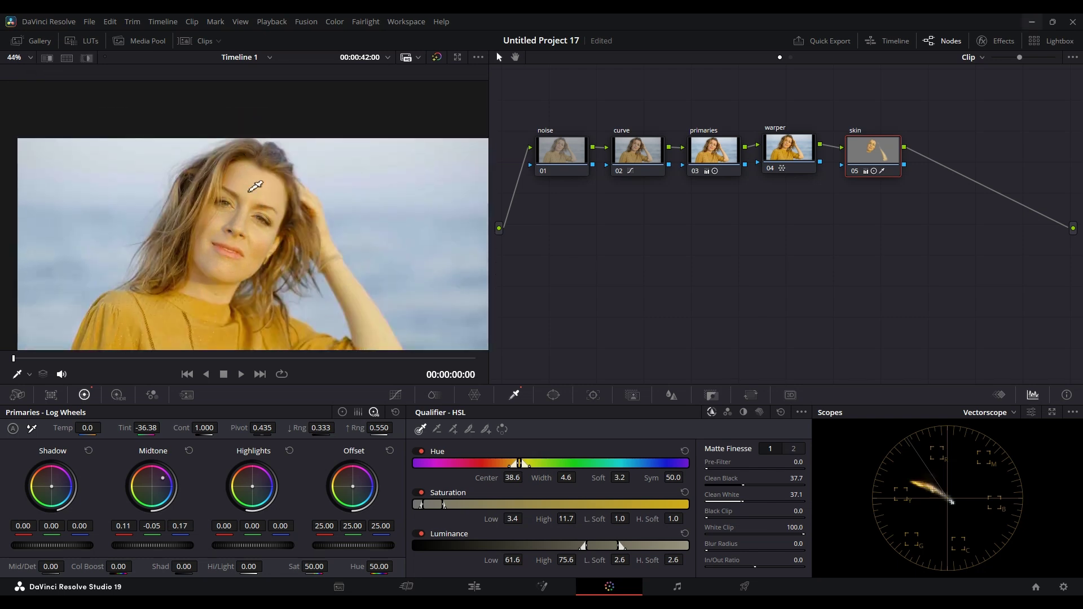
# Compare the face and skin at several zoom levels with the skin node's correction off and on.
pyautogui.moveTo(240, 248)
pyautogui.mouseDown()
pyautogui.moveTo(236, 263)
pyautogui.moveTo(260, 243)
pyautogui.mouseUp()
pyautogui.scroll(3, 260, 243)
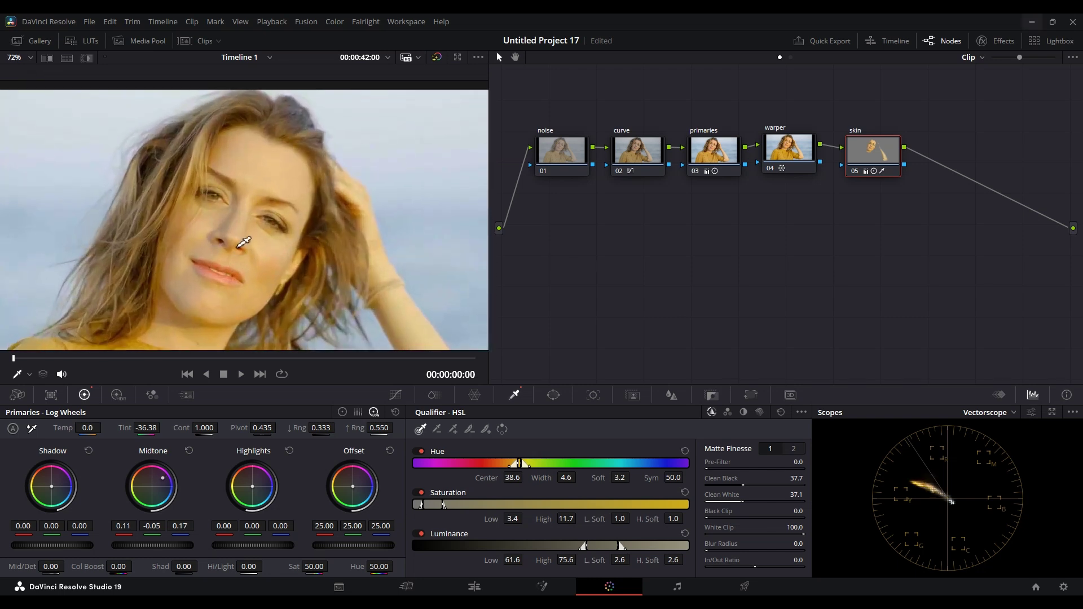
pyautogui.scroll(1, 314, 179)
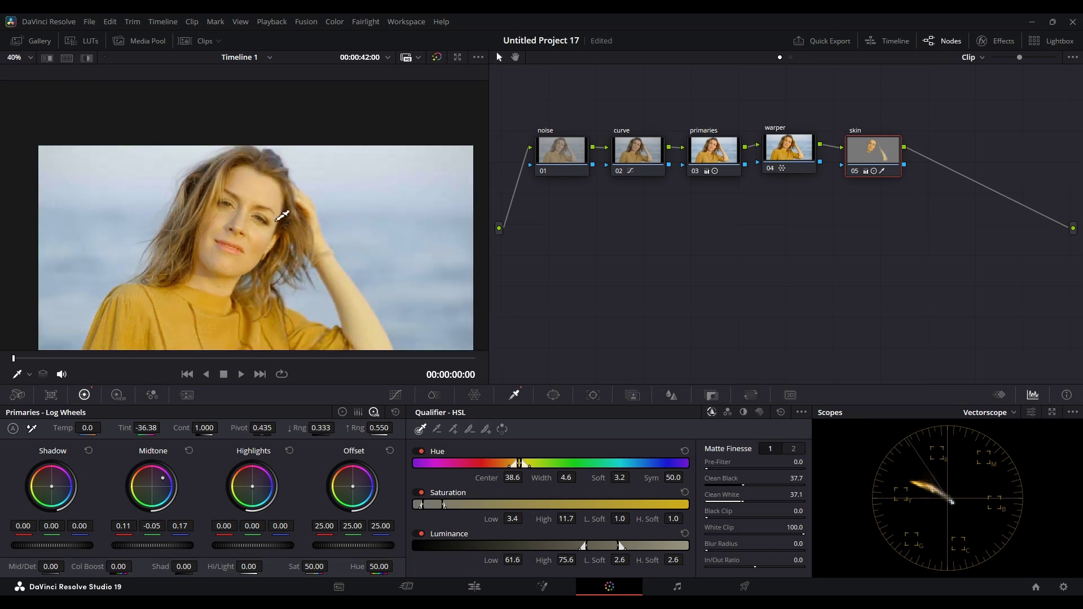
pyautogui.scroll(2, 268, 222)
pyautogui.hotkey('ctrl', 'd')
pyautogui.hotkey('ctrl', 'd')
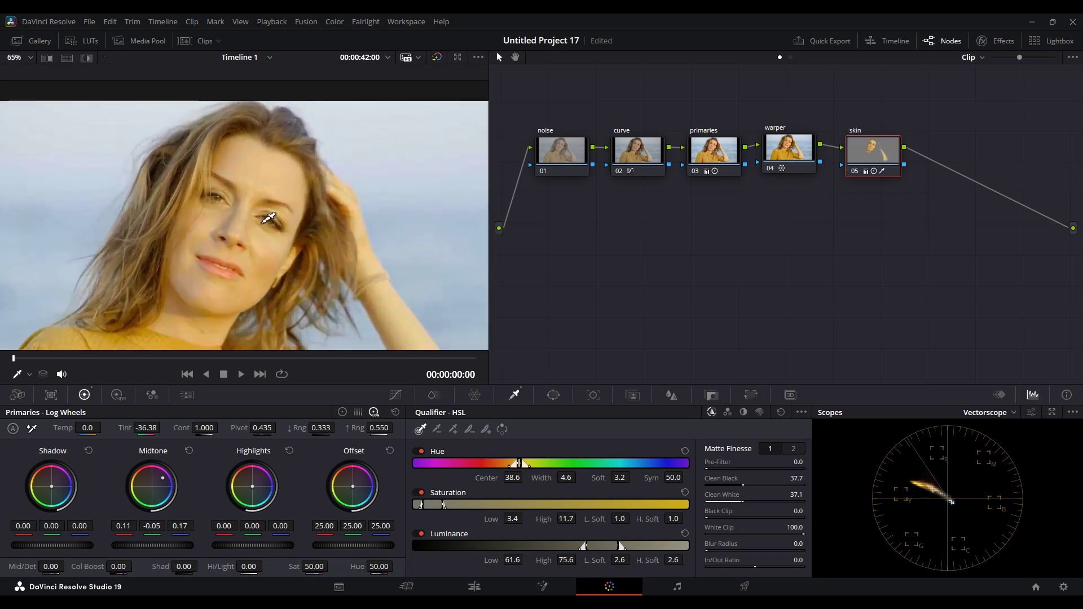
pyautogui.scroll(-4, 269, 219)
pyautogui.scroll(-3, 248, 249)
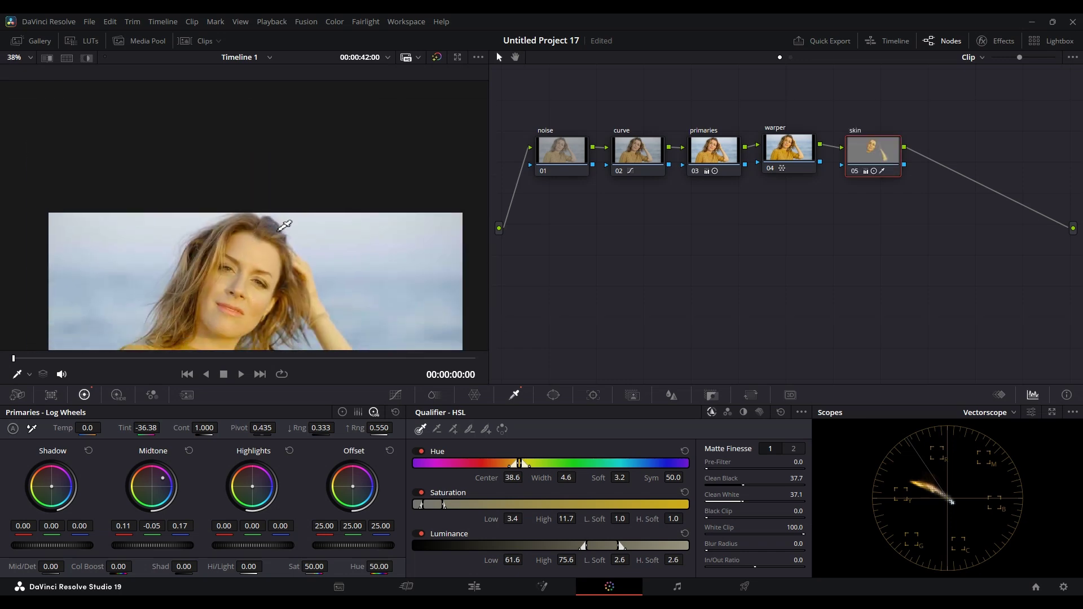
pyautogui.hotkey('shift', 'z')
pyautogui.scroll(5, 210, 151)
pyautogui.moveTo(218, 175); pyautogui.dragTo(242, 227)
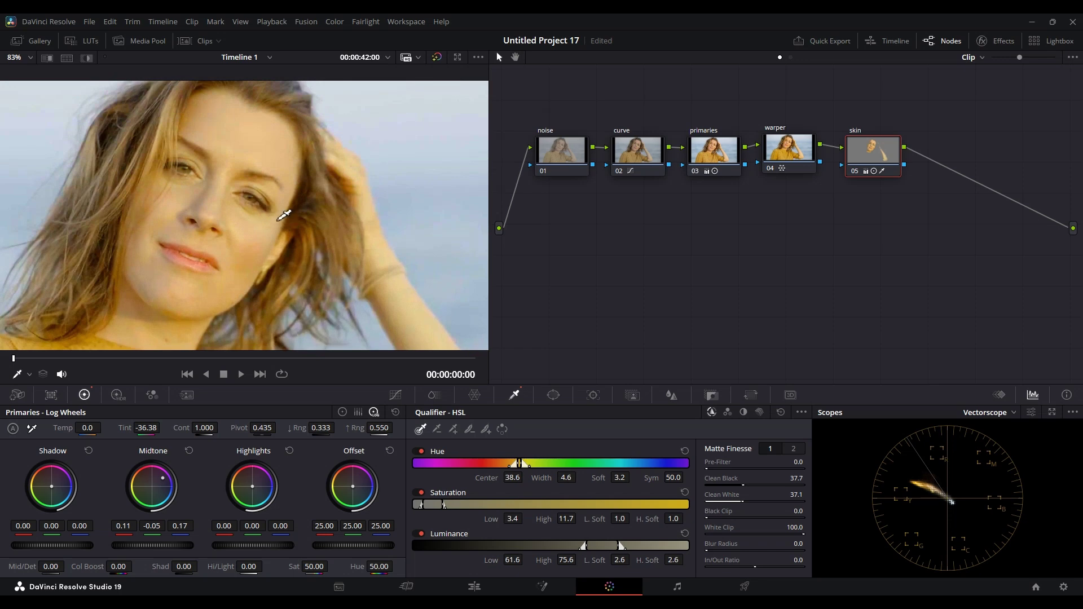
pyautogui.scroll(-3, 284, 218)
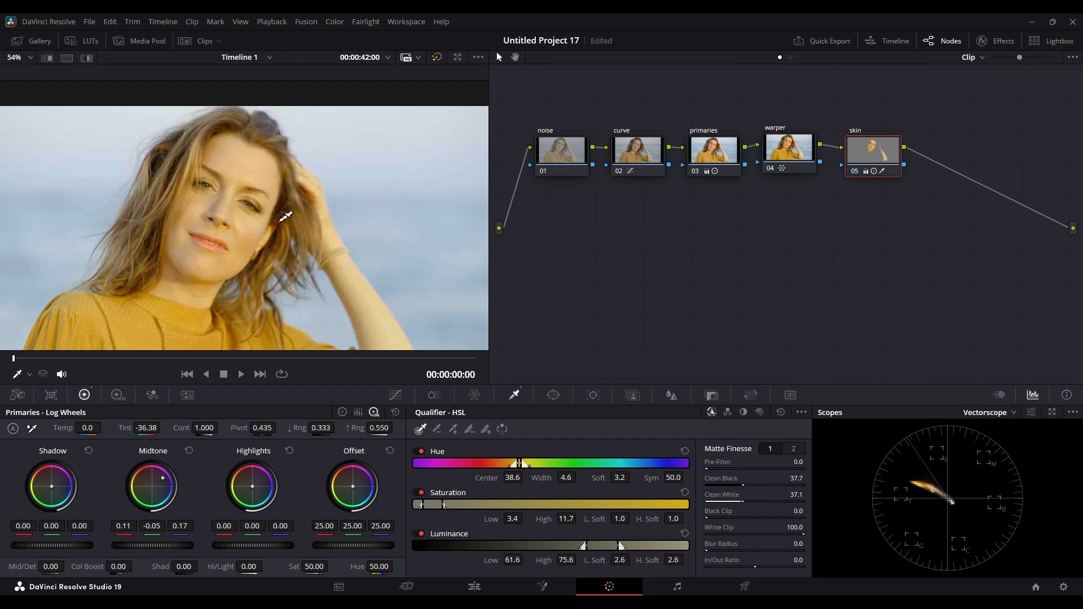
pyautogui.scroll(-1, 284, 221)
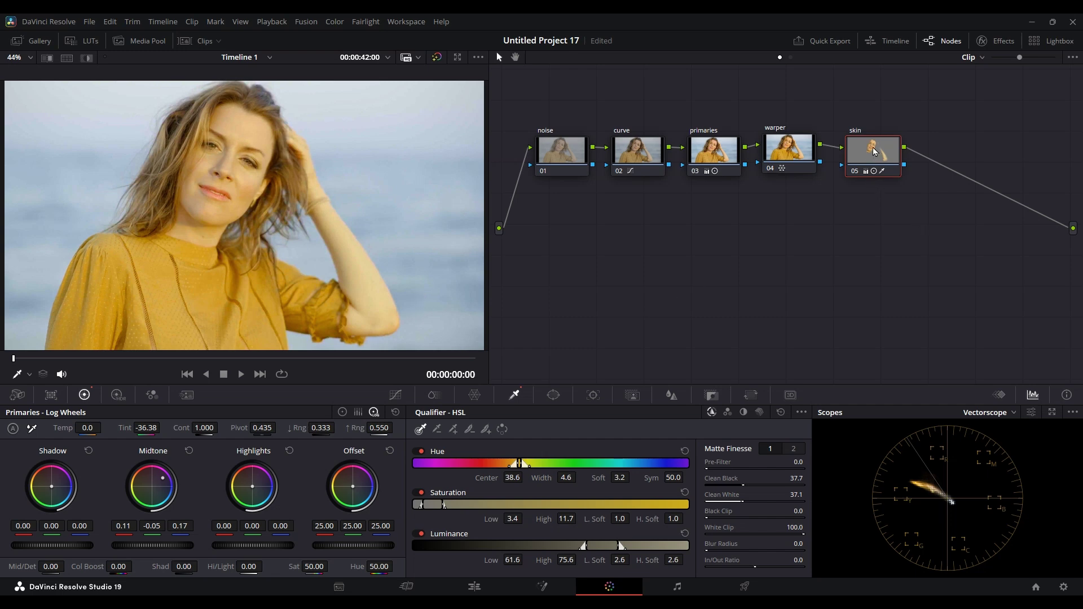
# Add a serial node after the skin node and place it below the noise node as the start of a second row.
pyautogui.hotkey('alt', 's')
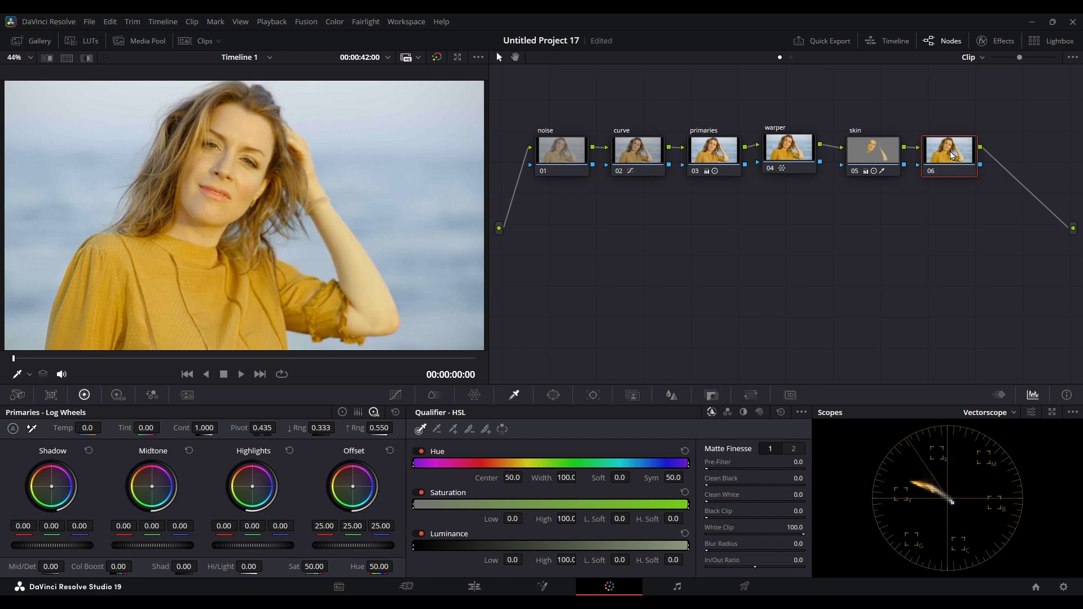
pyautogui.rightClick(951, 154)
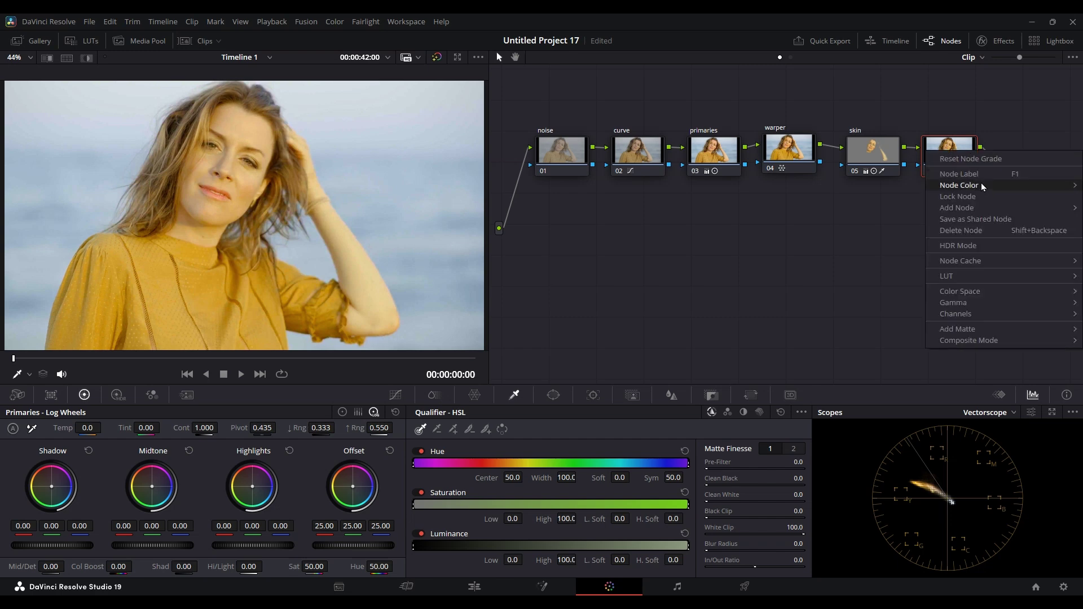
pyautogui.moveTo(977, 209)
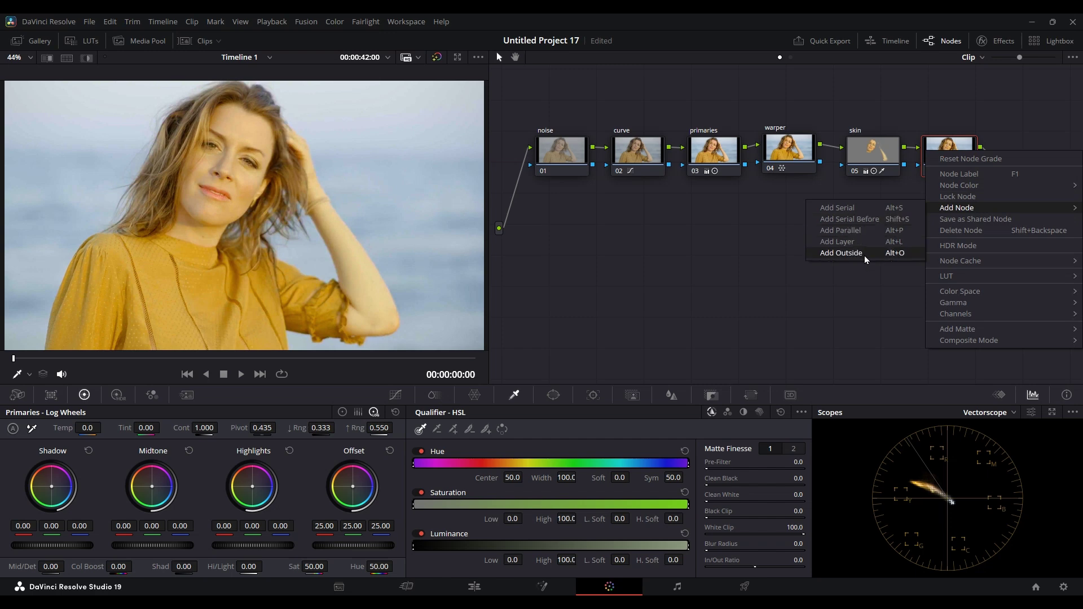
pyautogui.click(730, 262)
pyautogui.moveTo(936, 161); pyautogui.dragTo(559, 251)
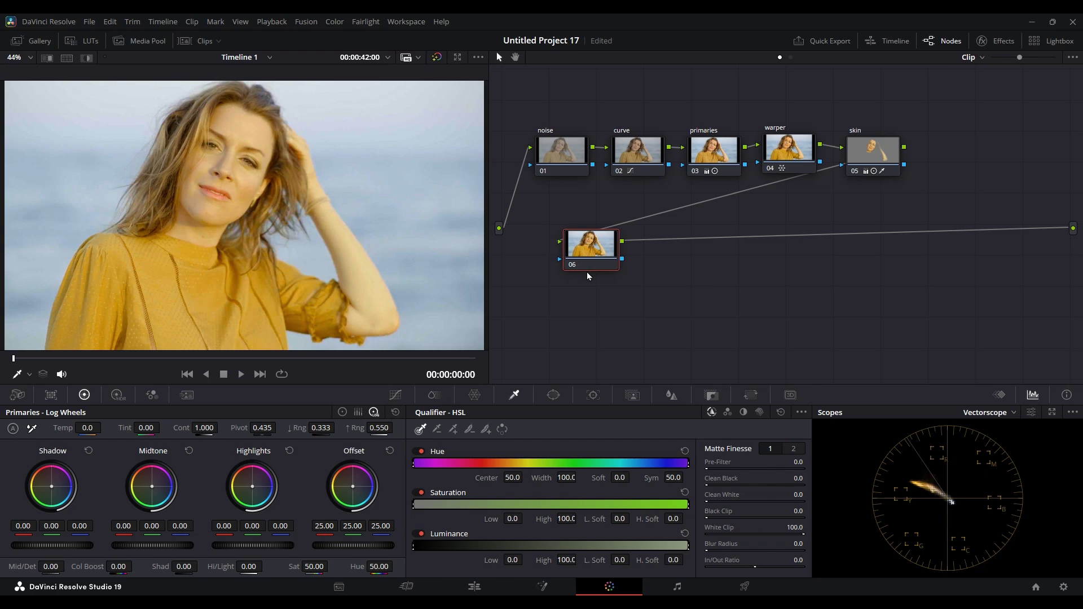
# Add a circular window to node 06 and shape it into a tall ellipse around the woman's head, with softness 2.89.
pyautogui.click(554, 396)
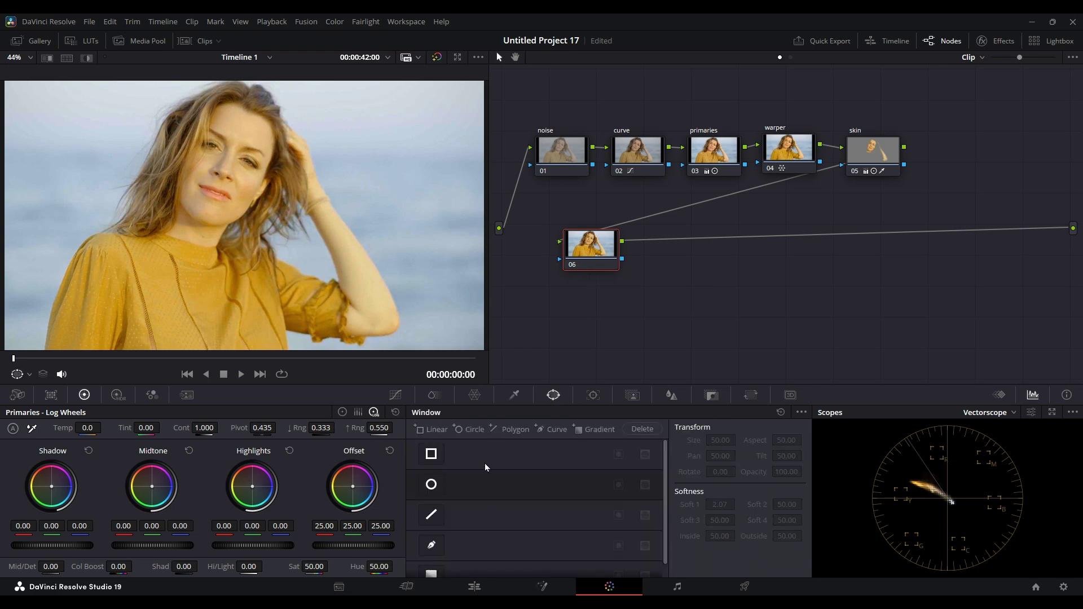
pyautogui.click(431, 484)
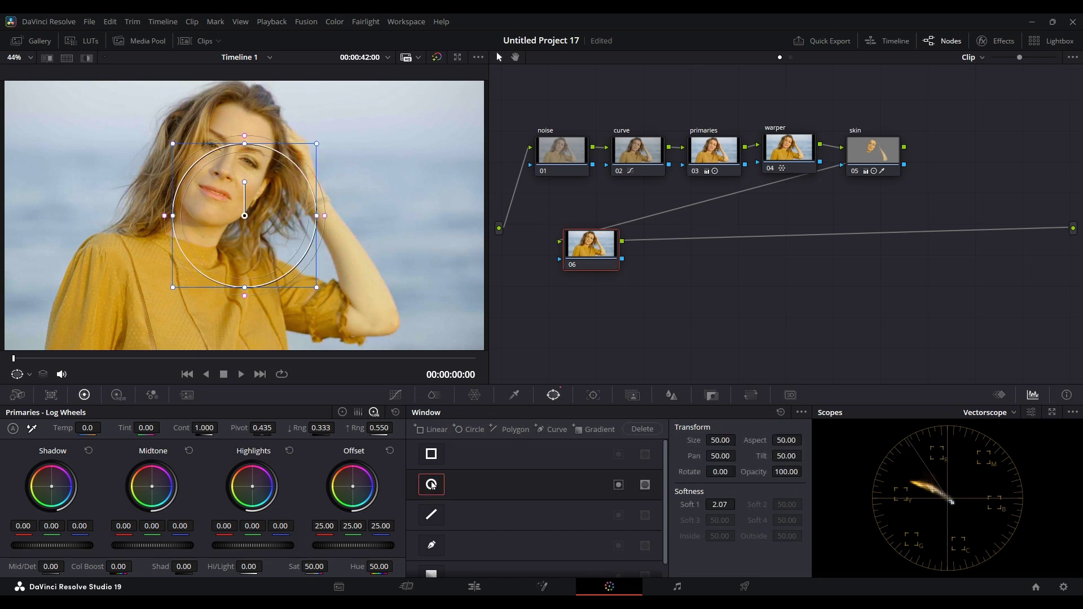
pyautogui.moveTo(246, 288); pyautogui.dragTo(251, 322)
pyautogui.moveTo(317, 215); pyautogui.dragTo(370, 229)
pyautogui.moveTo(291, 245); pyautogui.dragTo(278, 216)
pyautogui.moveTo(356, 195); pyautogui.dragTo(331, 196)
pyautogui.moveTo(232, 290); pyautogui.dragTo(231, 316)
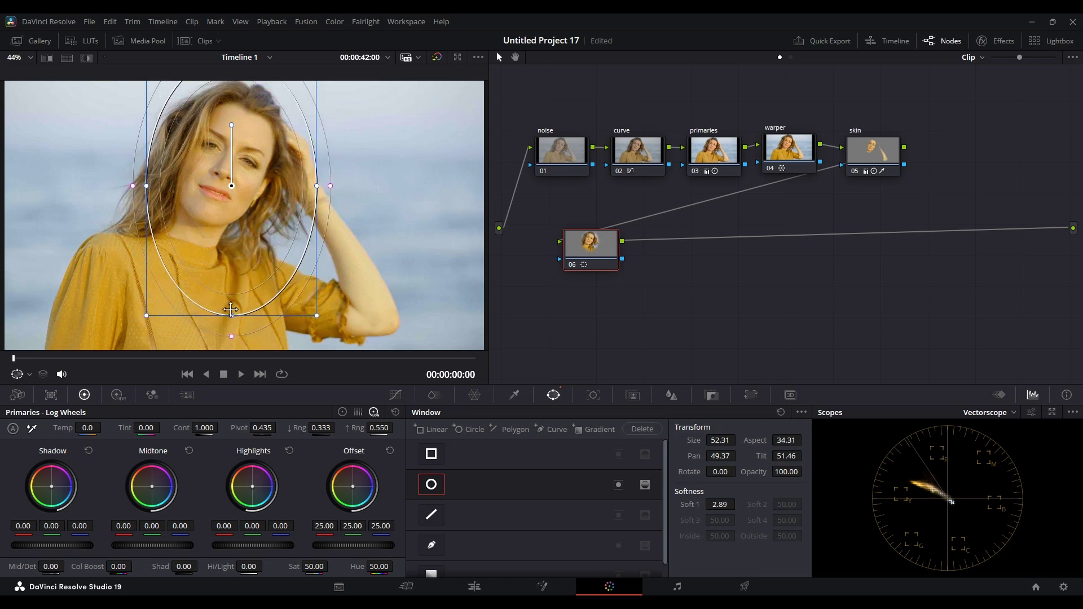
# Widen and reposition the elliptical window around the head and chest to size 56.82, aspect 41.04, pan 48.84 and tilt 50.41.
pyautogui.moveTo(148, 186); pyautogui.dragTo(126, 186)
pyautogui.moveTo(224, 201); pyautogui.dragTo(213, 223)
pyautogui.moveTo(224, 342); pyautogui.dragTo(225, 347)
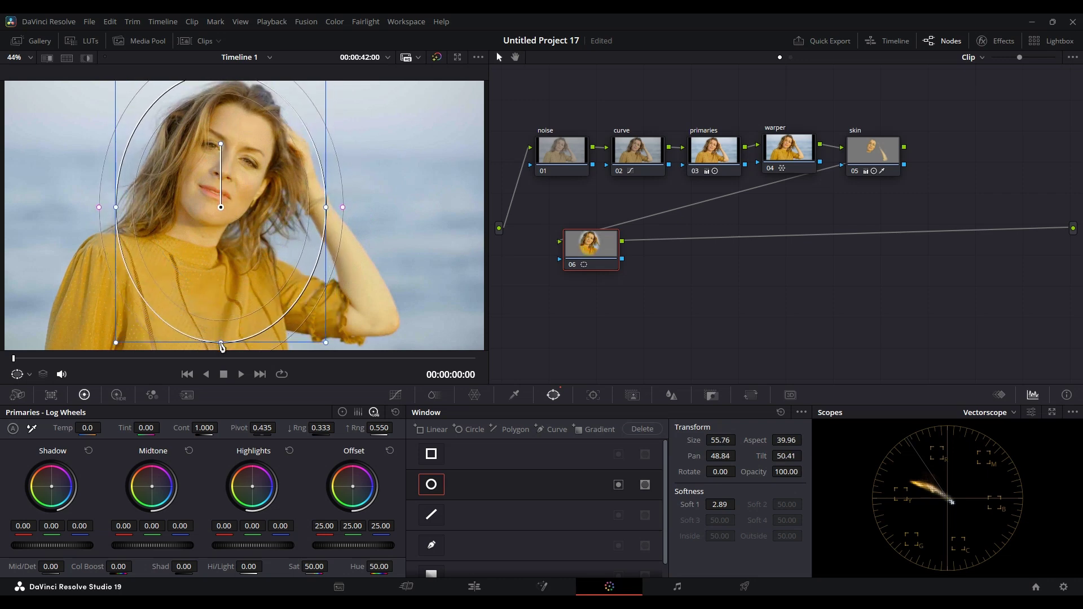
pyautogui.moveTo(332, 210); pyautogui.dragTo(333, 210)
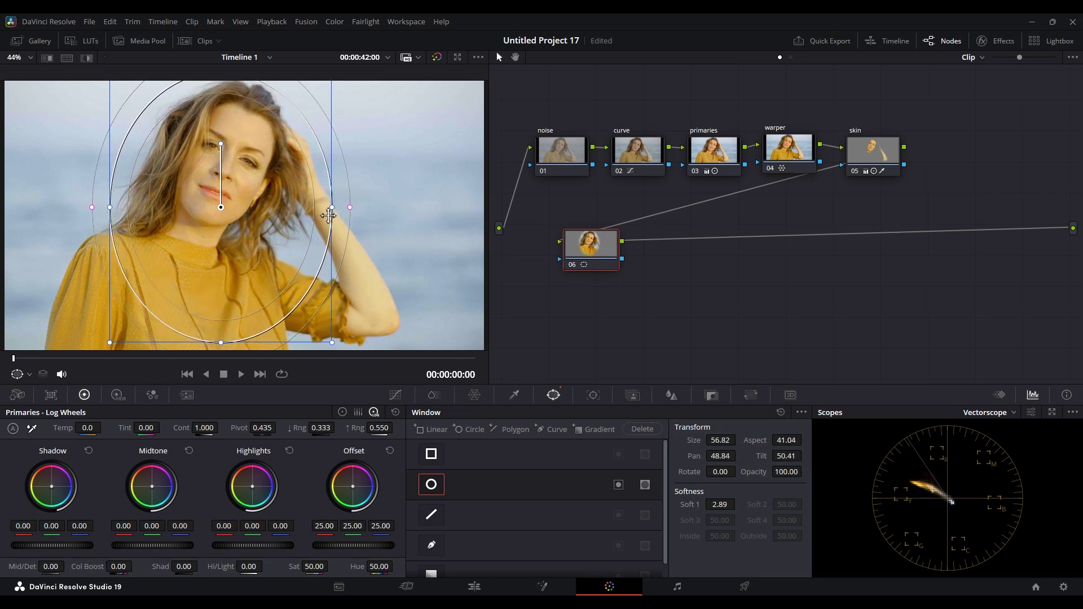
pyautogui.scroll(-2, 327, 219)
pyautogui.scroll(1, 272, 248)
pyautogui.scroll(-1, 279, 234)
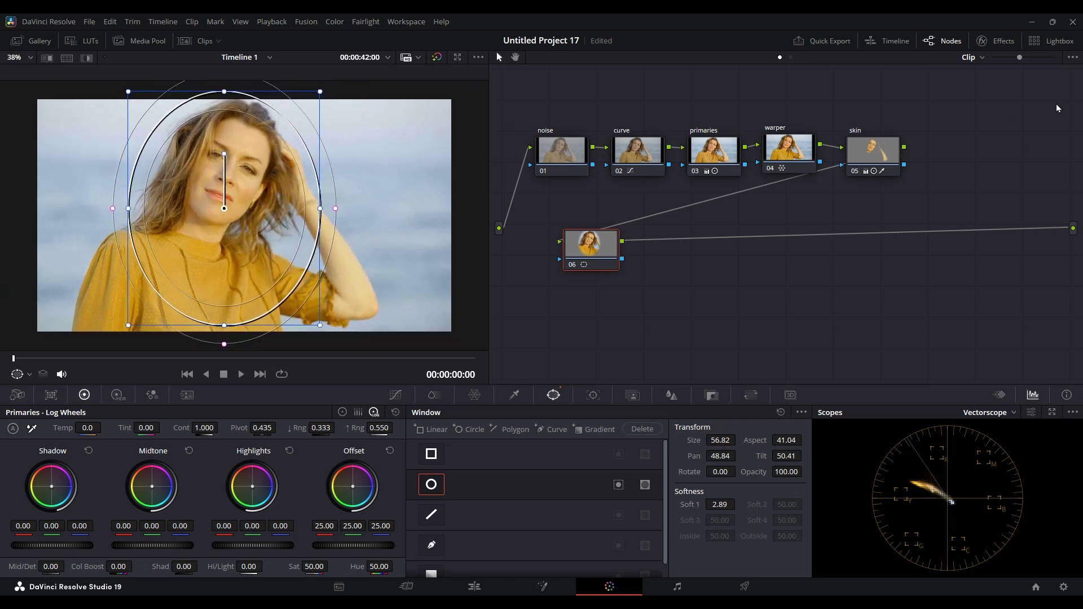
# Search the effects library for "vig" to find the Vignette effect, and clear the search without applying it.
pyautogui.click(984, 41)
pyautogui.click(1051, 59)
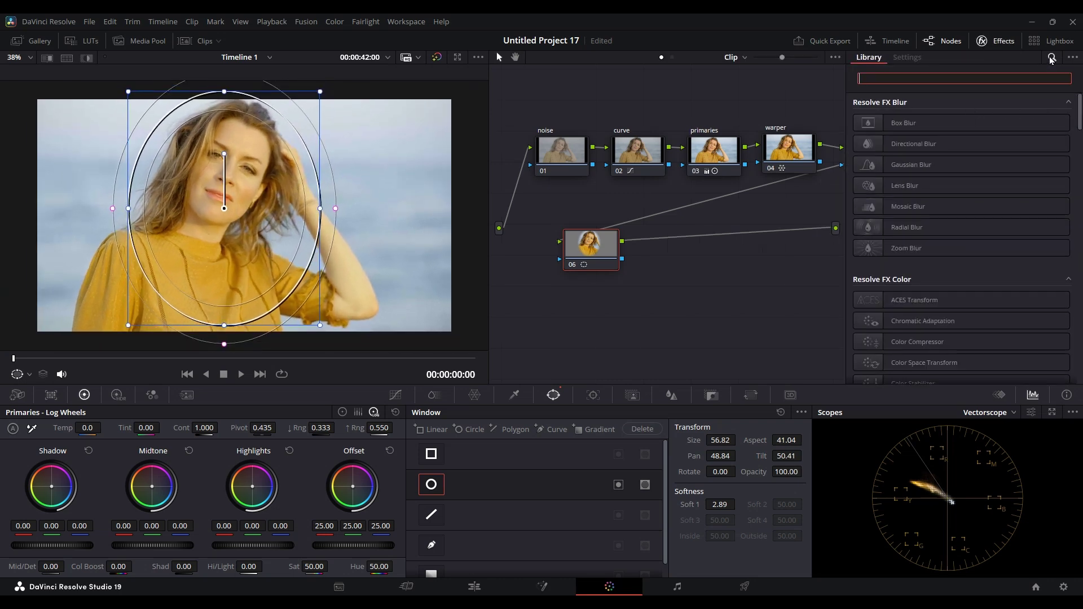
pyautogui.write('vig')
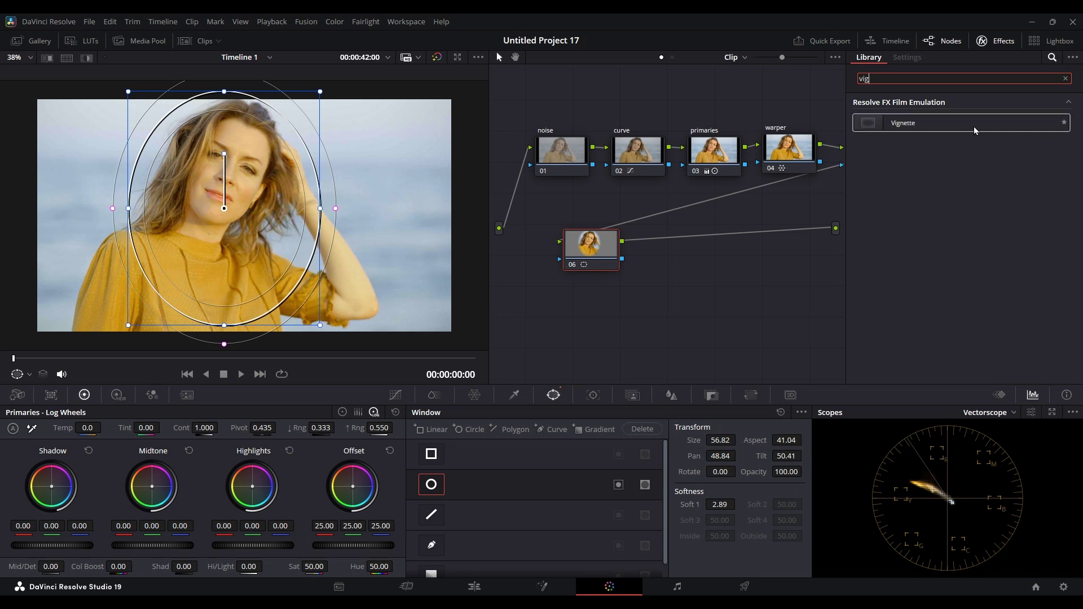
pyautogui.click(1066, 80)
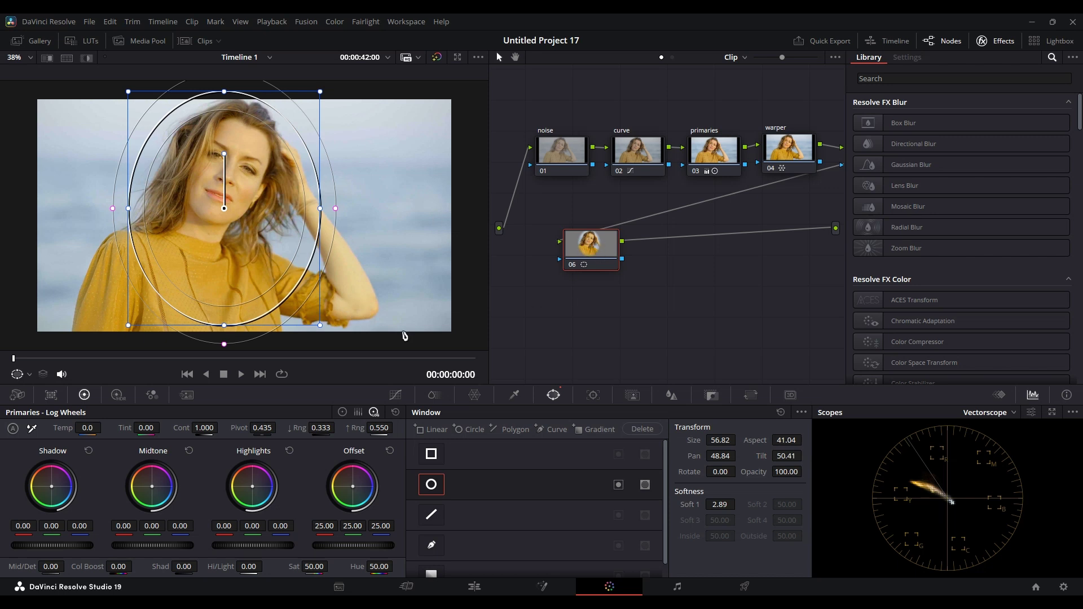
# Invert the elliptical window and darken the shadows around the subject by lowering the black point's handle on the custom curve with editable splines enabled.
pyautogui.click(619, 486)
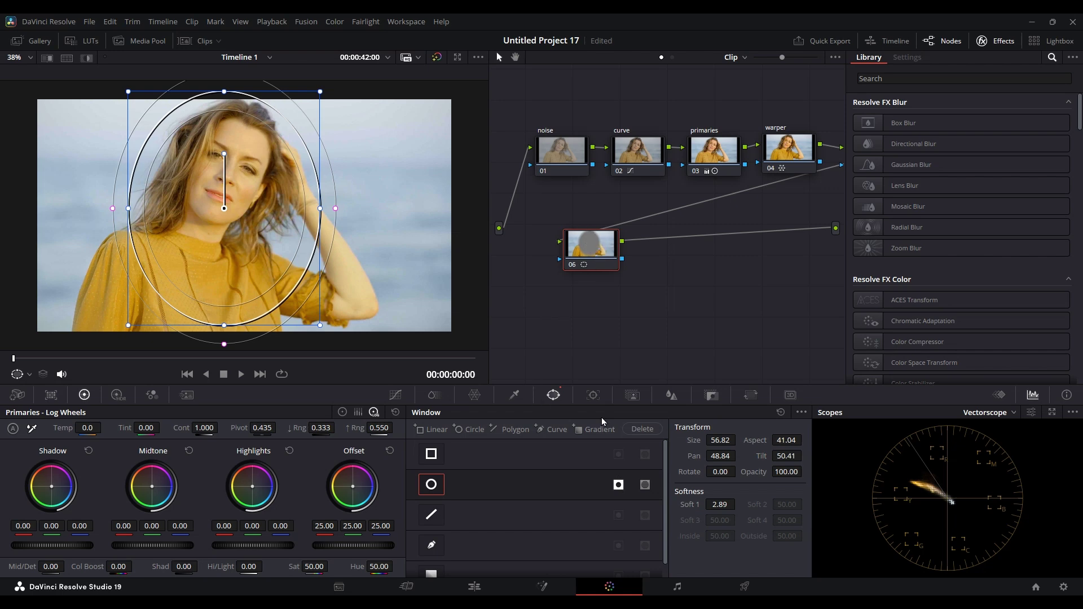
pyautogui.click(395, 395)
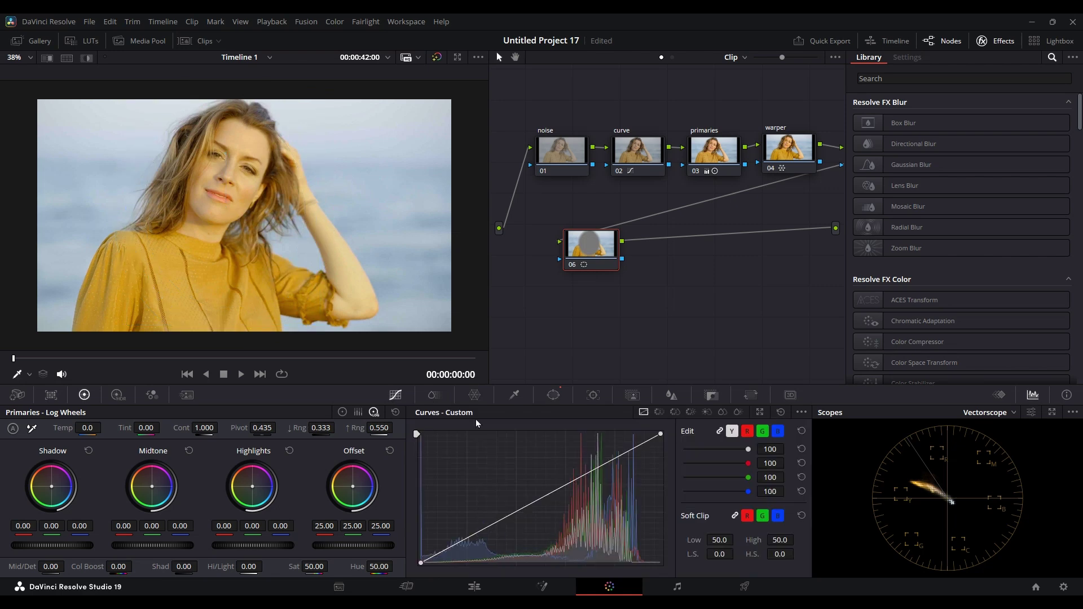
pyautogui.click(801, 412)
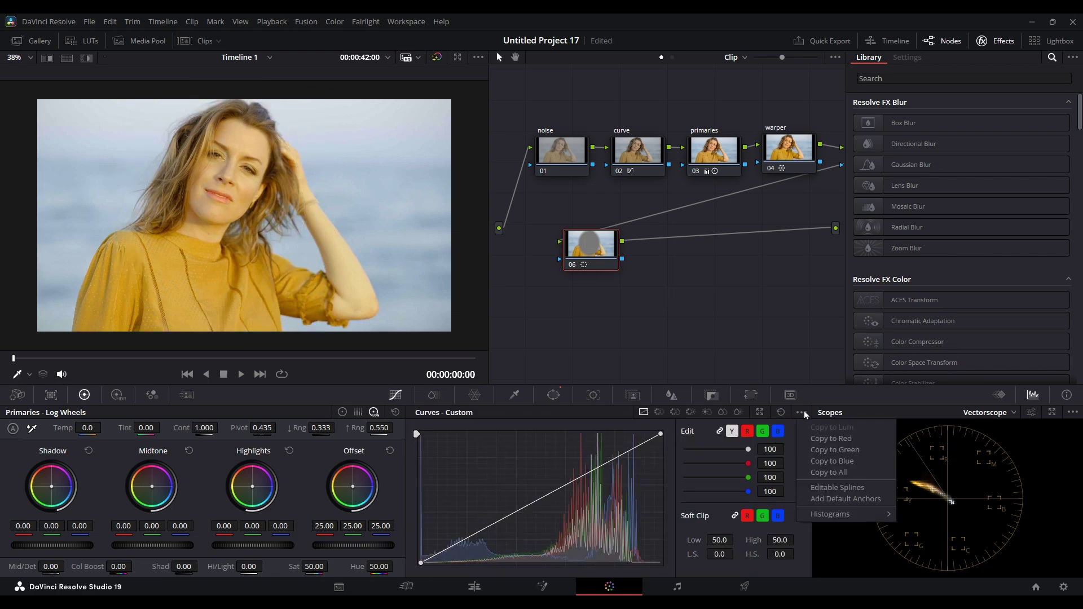
pyautogui.click(834, 489)
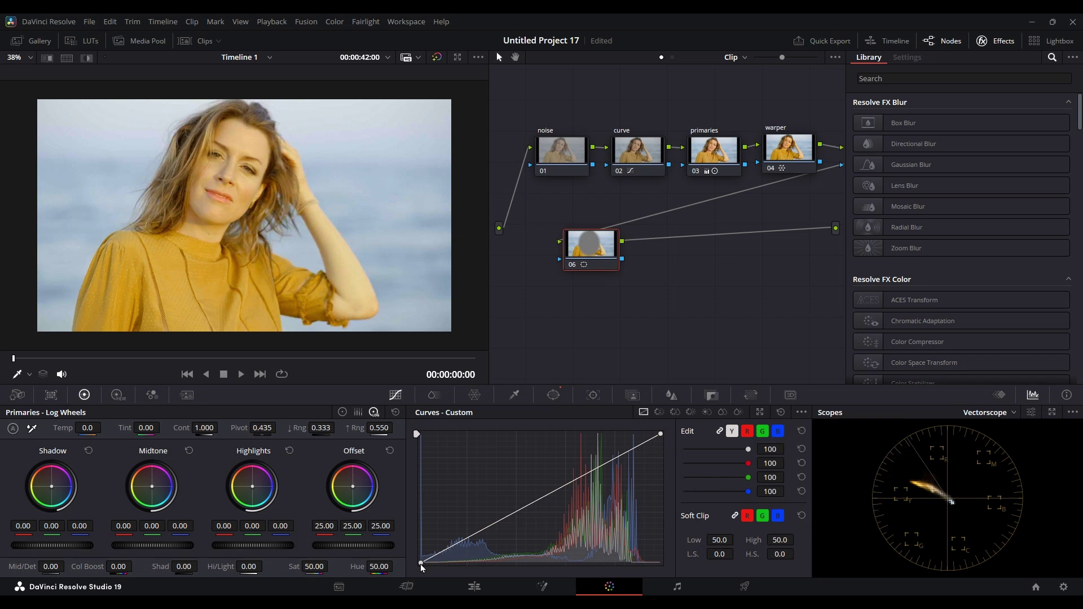
pyautogui.click(500, 520)
pyautogui.moveTo(500, 520); pyautogui.dragTo(492, 544)
# Shift the vignette node slightly toward the row's start and add an outside node after it.
pyautogui.moveTo(592, 259); pyautogui.dragTo(569, 255)
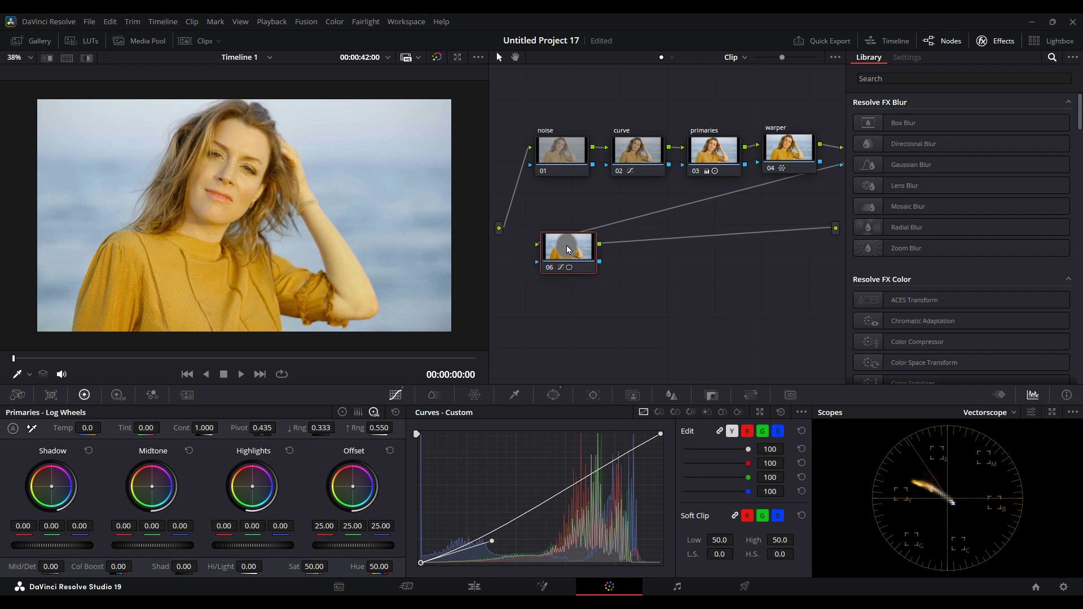
pyautogui.rightClick(564, 244)
pyautogui.rightClick(547, 247)
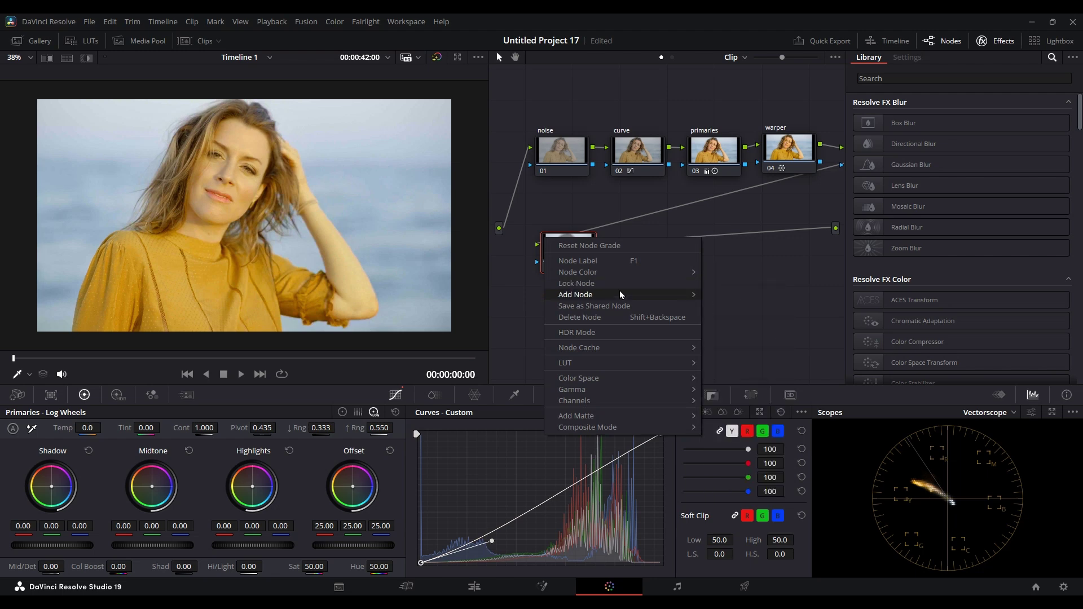
pyautogui.moveTo(620, 293)
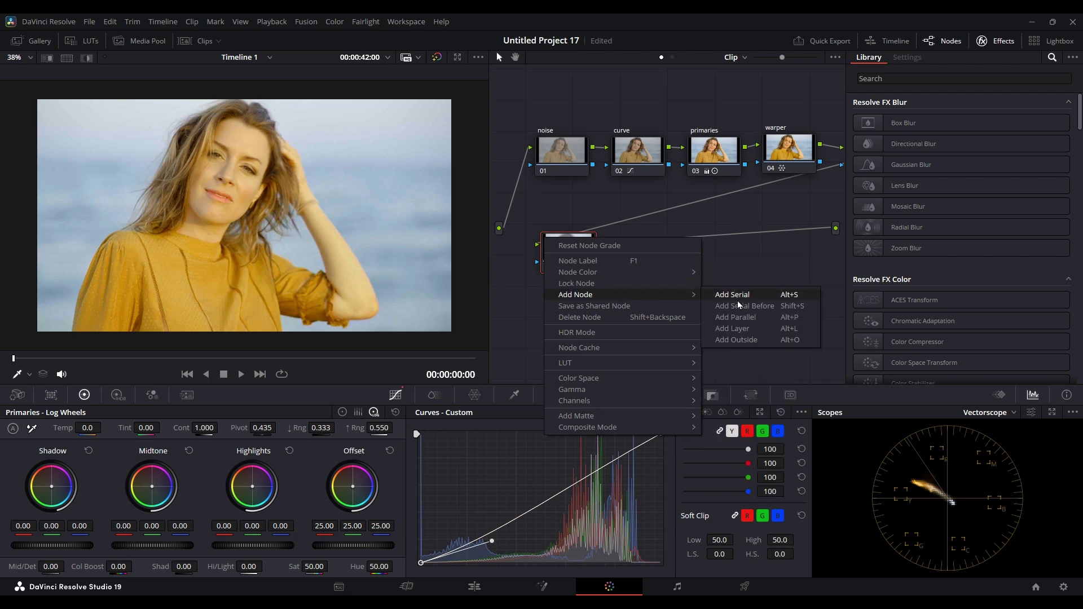
pyautogui.click(782, 338)
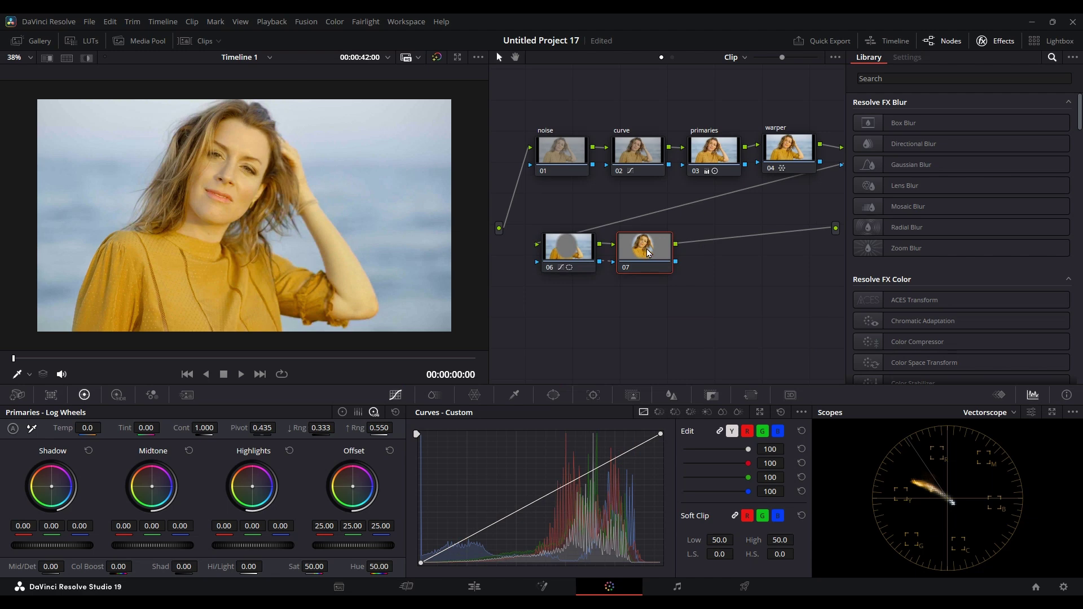
# Brighten the subject on the outside node by raising the white point's handle on its custom curve.
pyautogui.click(565, 251)
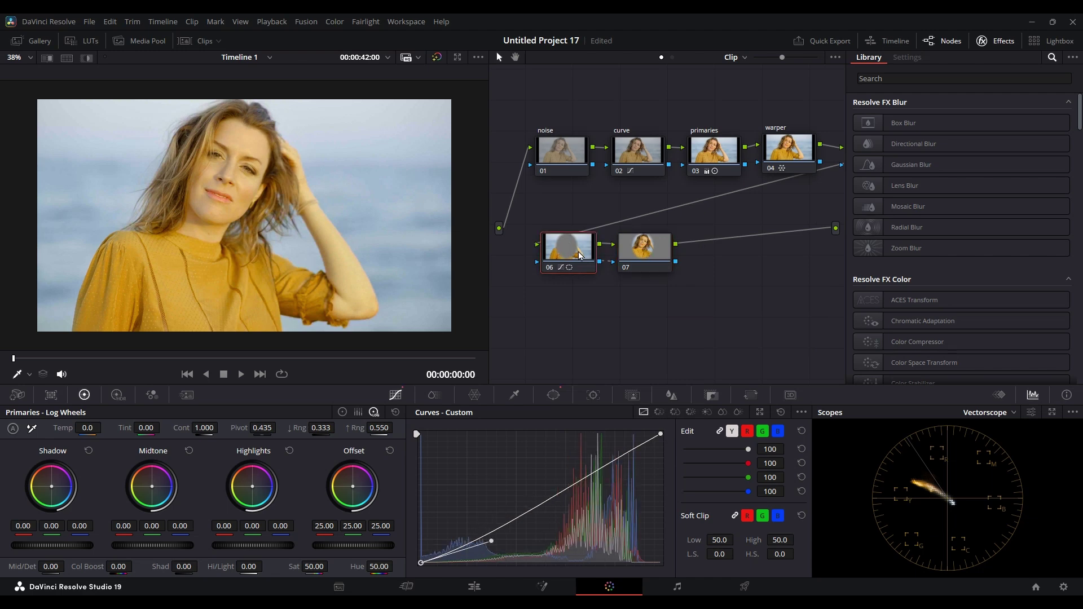
pyautogui.click(639, 250)
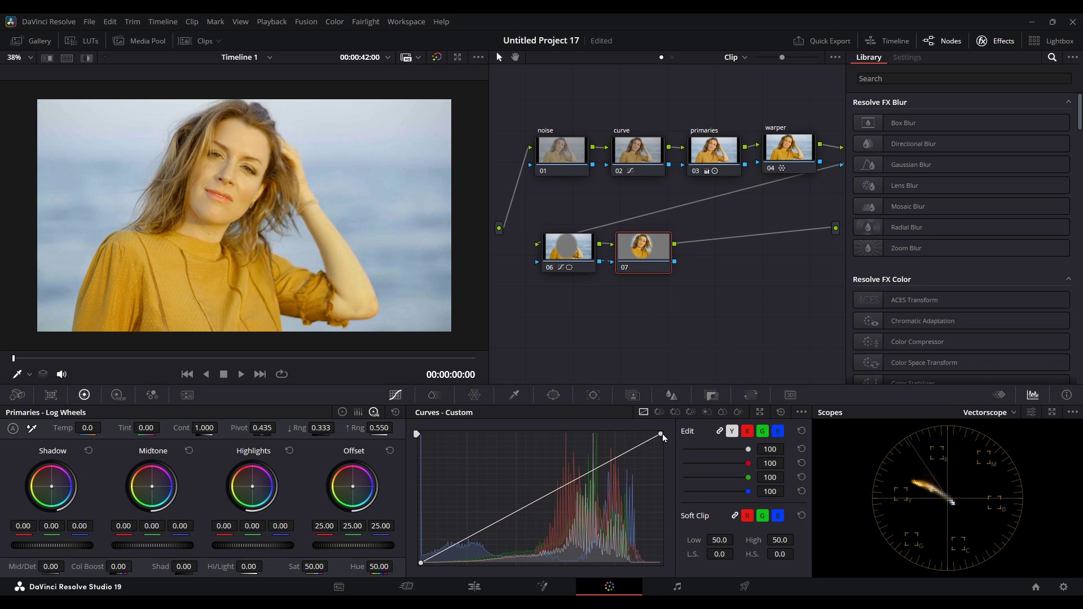
pyautogui.click(580, 477)
pyautogui.moveTo(581, 479)
pyautogui.mouseDown()
pyautogui.moveTo(582, 460)
pyautogui.moveTo(561, 465)
pyautogui.moveTo(582, 463)
pyautogui.moveTo(567, 436)
pyautogui.moveTo(587, 475)
pyautogui.moveTo(579, 463)
pyautogui.mouseUp()
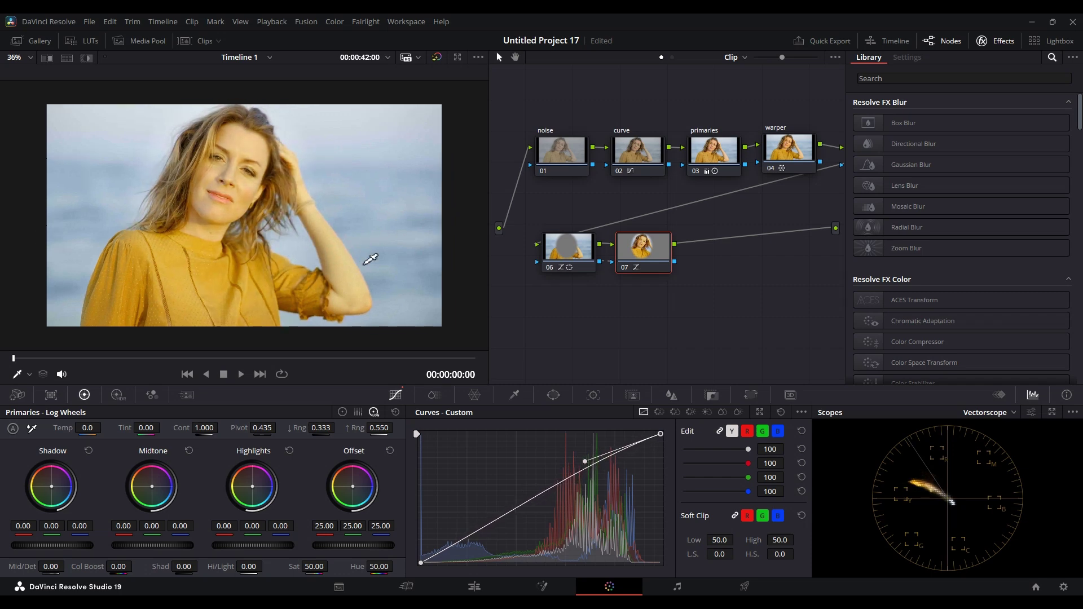
# Enlarge and recentre the vignette node's elliptical window to size 61.41, aspect 44.12, pan 48.48 and tilt 49.93.
pyautogui.scroll(1, 382, 278)
pyautogui.click(568, 257)
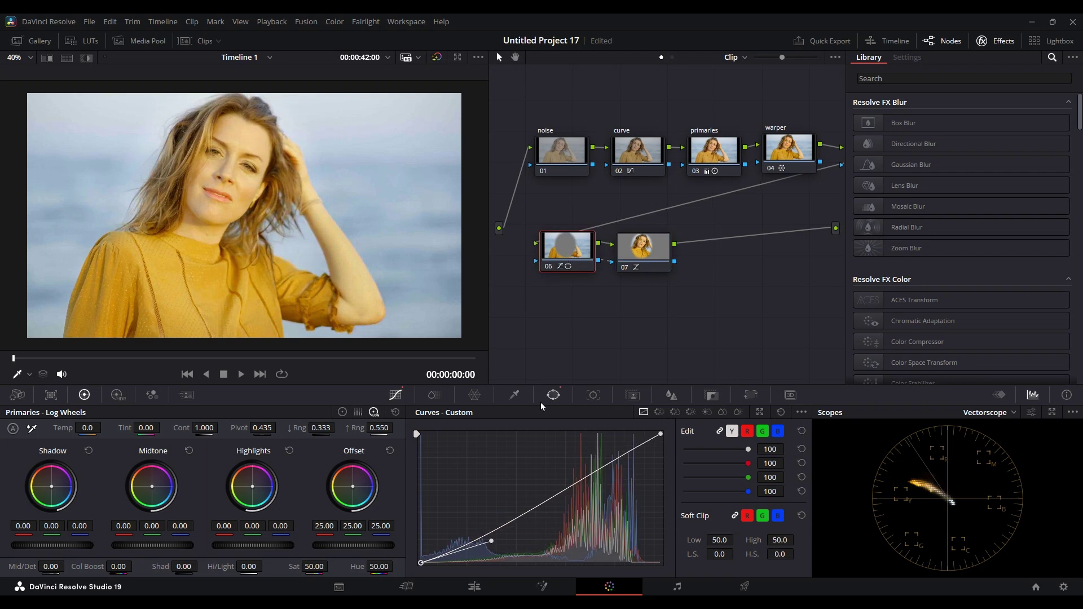
pyautogui.click(553, 395)
pyautogui.moveTo(123, 208); pyautogui.dragTo(98, 210)
pyautogui.moveTo(219, 243); pyautogui.dragTo(210, 245)
pyautogui.moveTo(214, 333); pyautogui.dragTo(213, 351)
pyautogui.moveTo(227, 300); pyautogui.dragTo(234, 307)
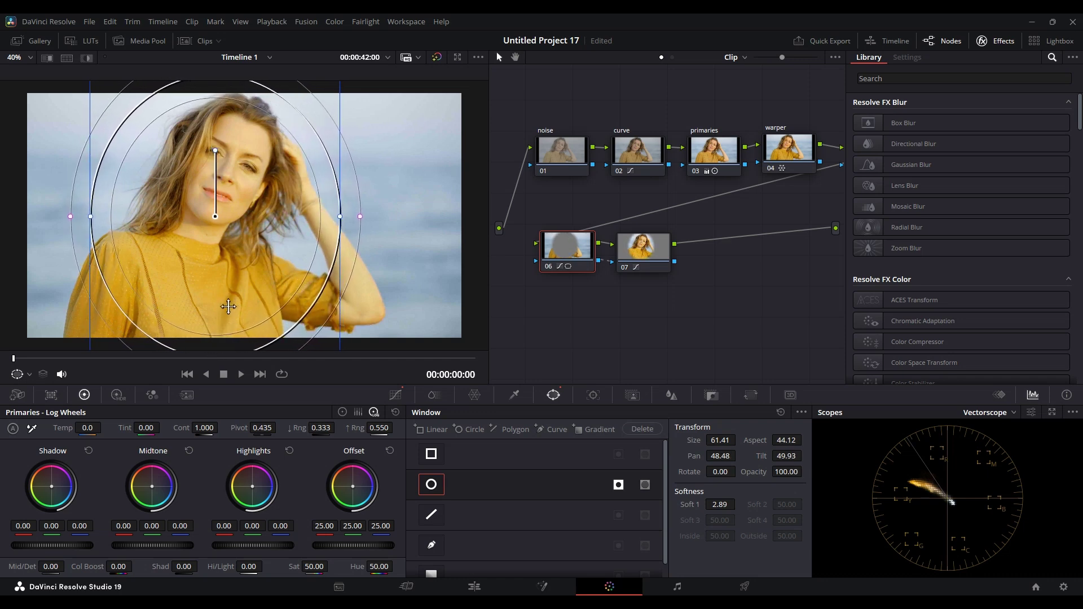
# Select the outside node and compare the whole grade with the ungraded clip by bypassing and re-enabling all grades.
pyautogui.click(642, 249)
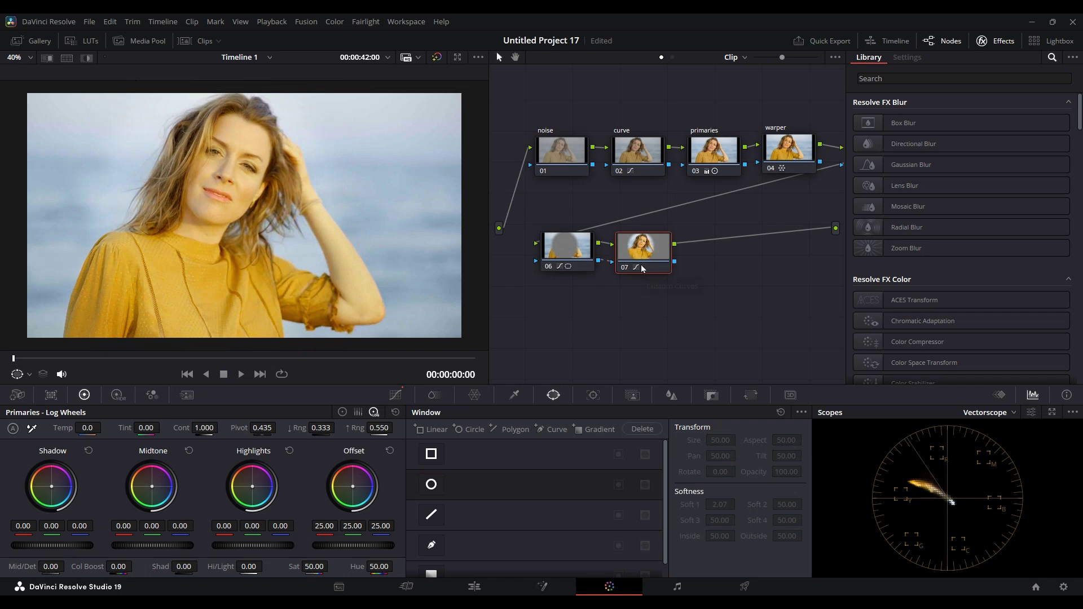
pyautogui.hotkey('alt', 'd')
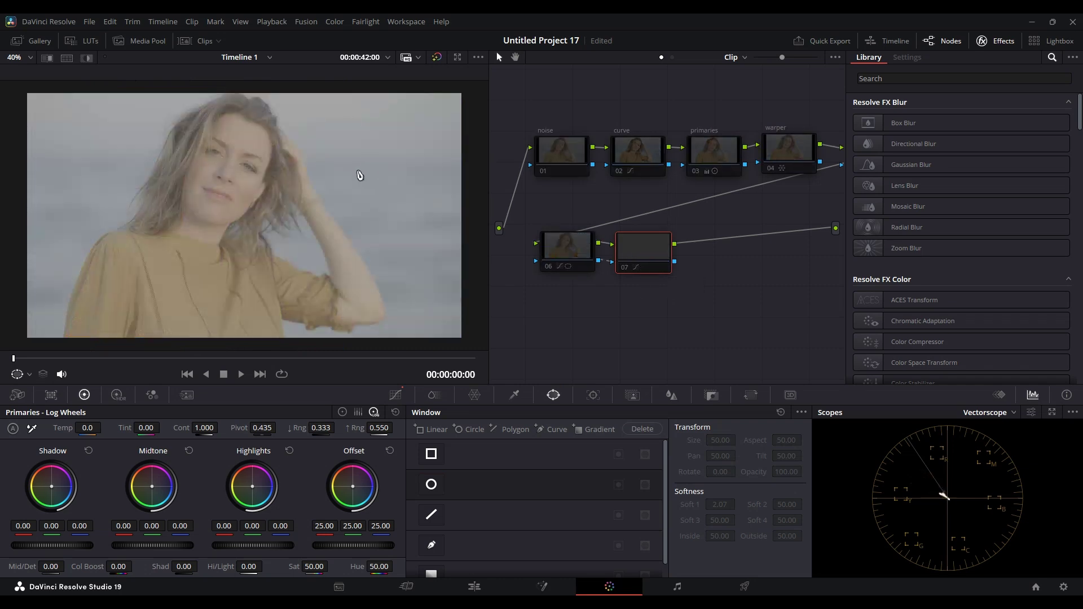
pyautogui.hotkey('alt', 'd')
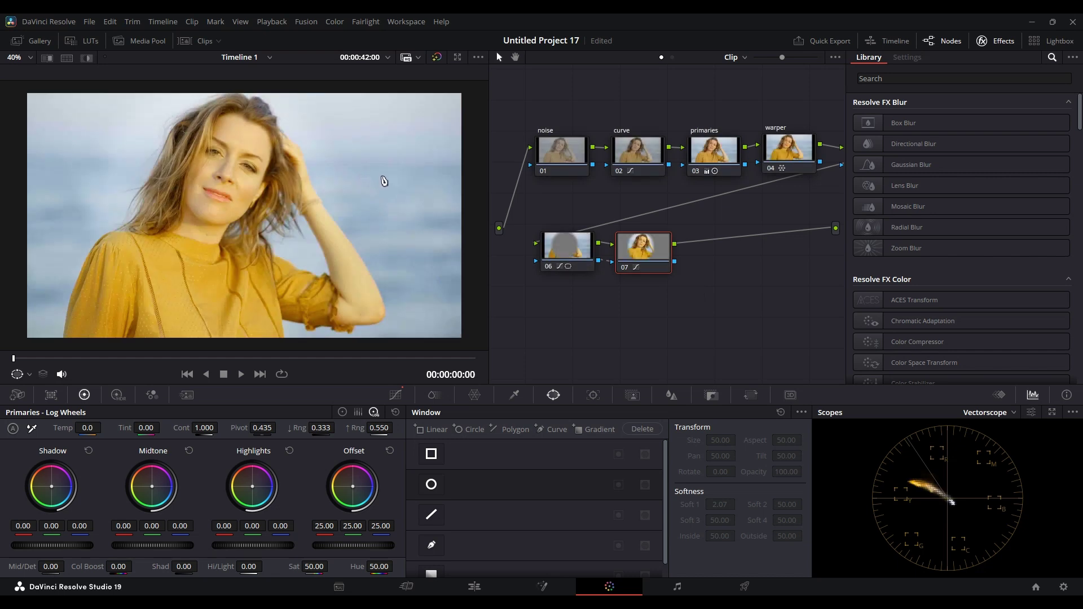
pyautogui.scroll(-2, 373, 175)
pyautogui.scroll(1, 365, 187)
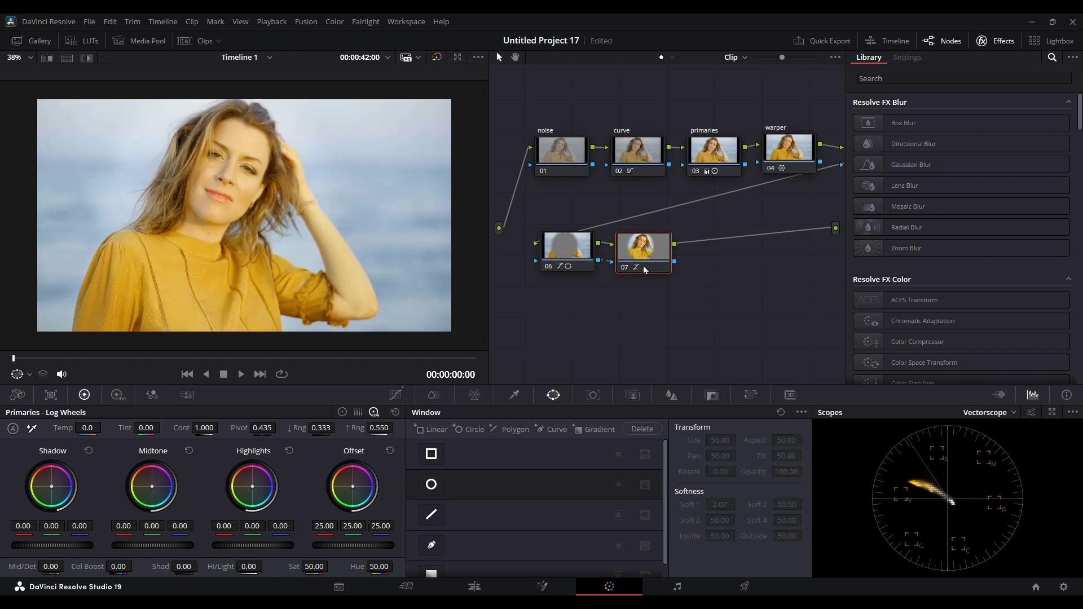
# Add a serial node labelled "white balance" after the outside node and cool the image by setting its temperature to -640.
pyautogui.hotkey('alt', 's')
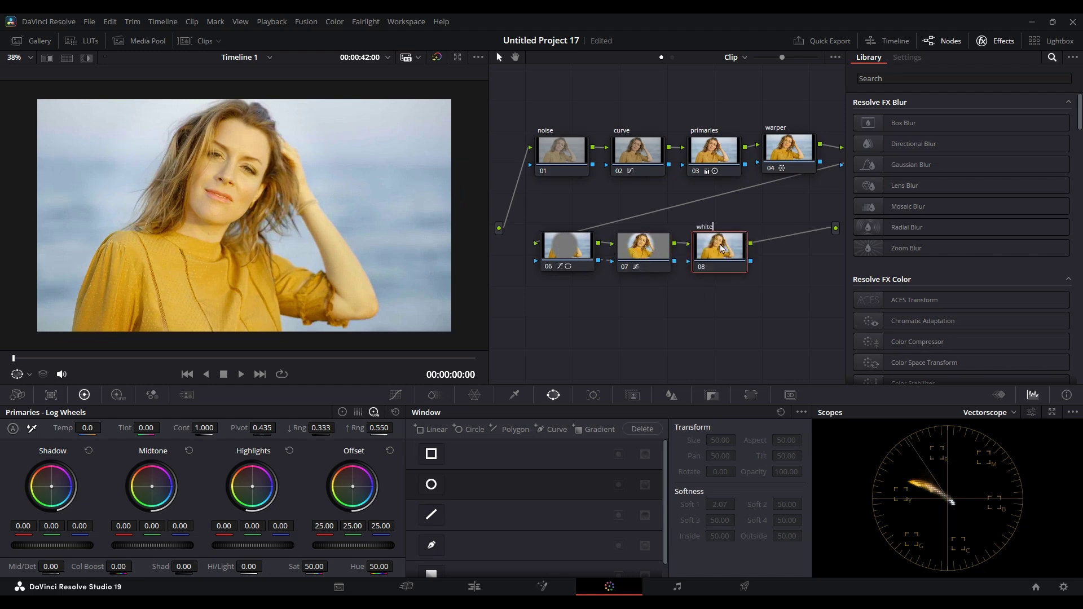
pyautogui.write('e')
pyautogui.press('Return')
pyautogui.moveTo(89, 434)
pyautogui.mouseDown()
pyautogui.moveTo(104, 427)
pyautogui.moveTo(65, 440)
pyautogui.moveTo(97, 428)
pyautogui.moveTo(87, 428)
pyautogui.mouseUp()
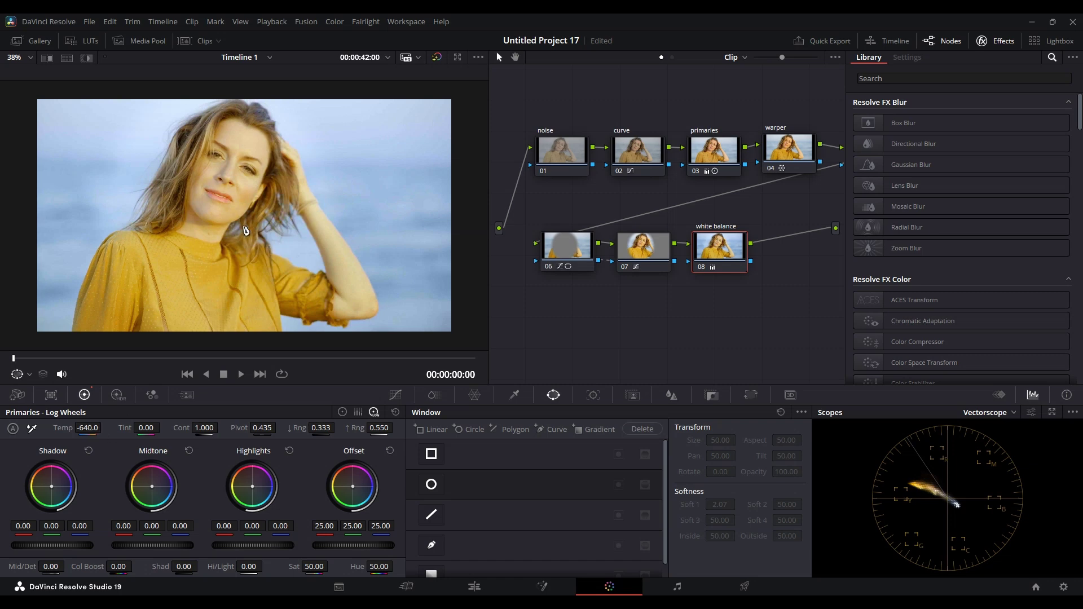
pyautogui.scroll(6, 227, 195)
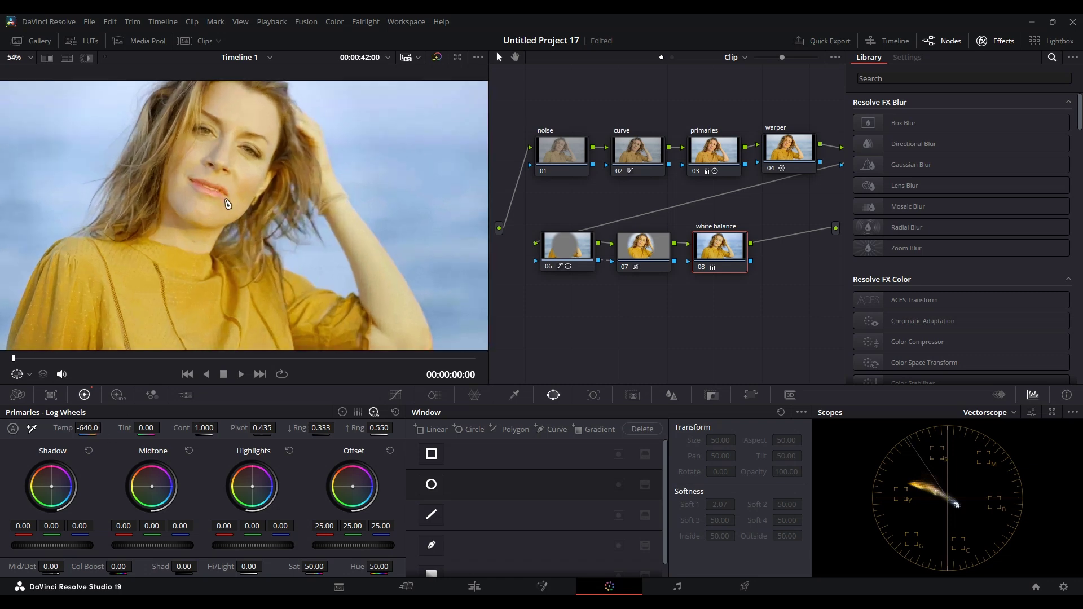
pyautogui.scroll(-5, 227, 208)
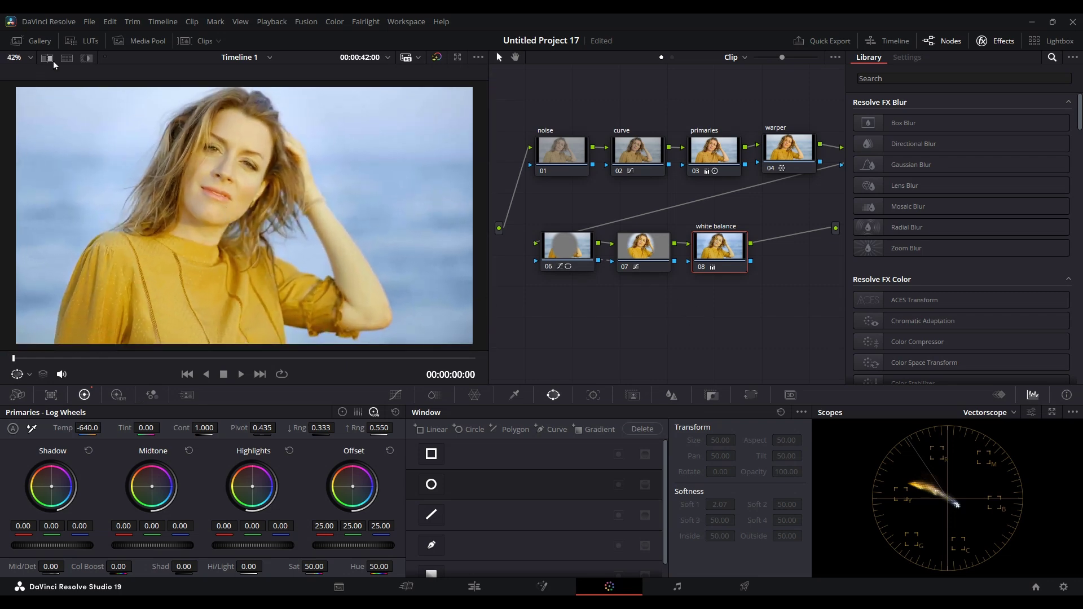
# Compare the graded version with the original clip in a Versions and Original split screen, and return to the single view.
pyautogui.click(69, 59)
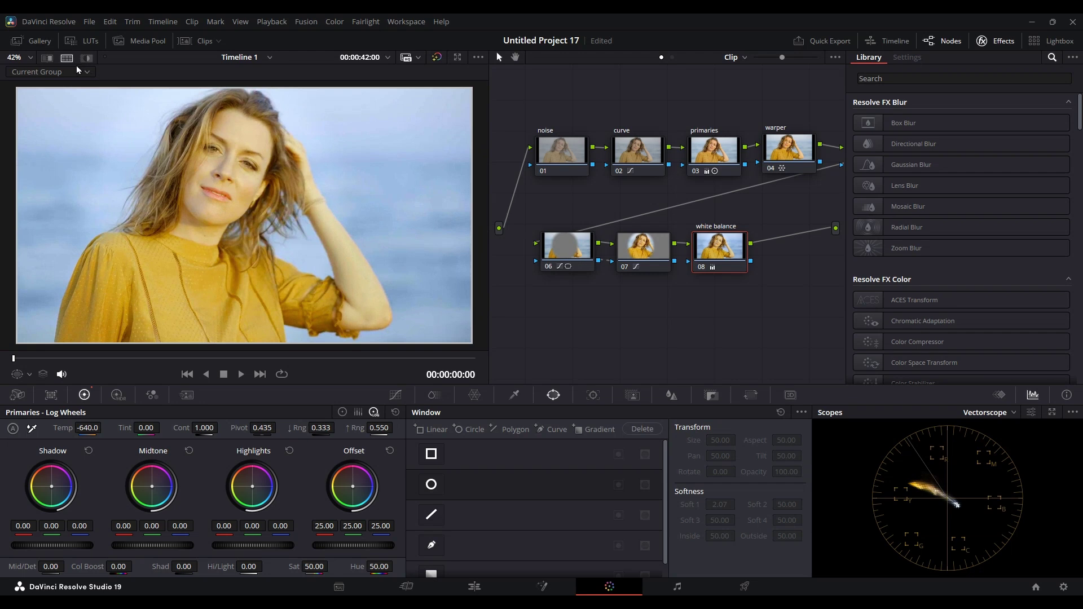
pyautogui.click(77, 70)
pyautogui.click(55, 210)
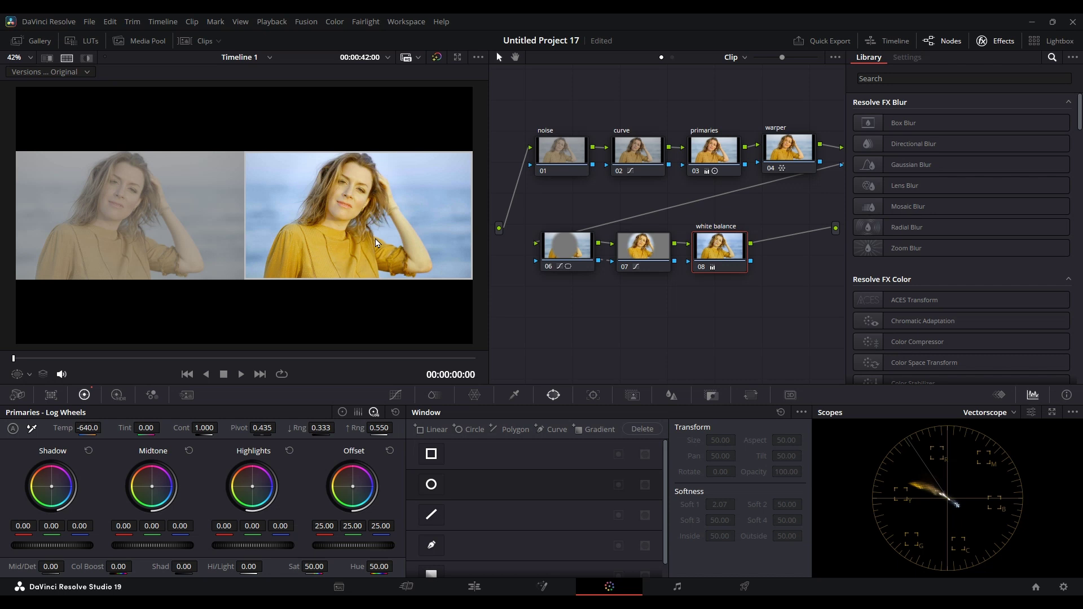
pyautogui.click(74, 73)
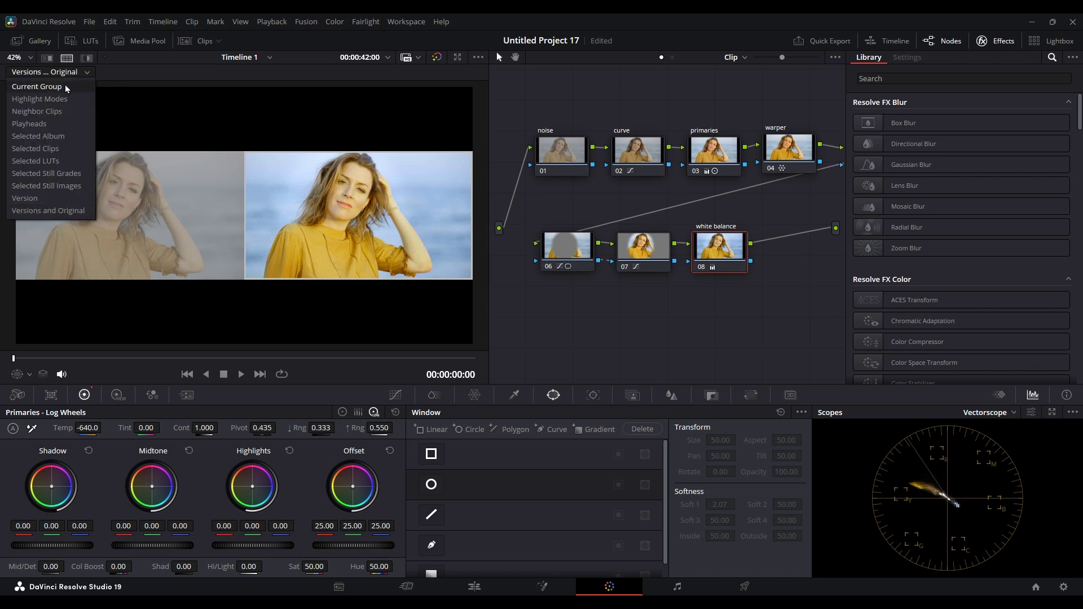
pyautogui.click(66, 57)
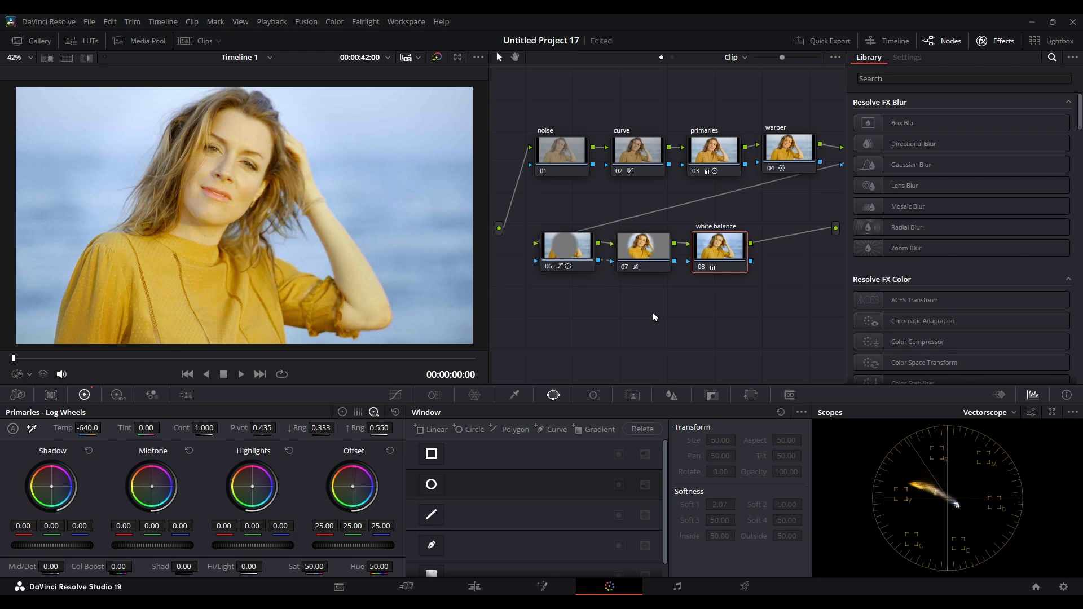
# Move the timeline playhead over the MVI_0118.MP4 clip on the Edit page and open that clip on the Color page.
pyautogui.click(475, 587)
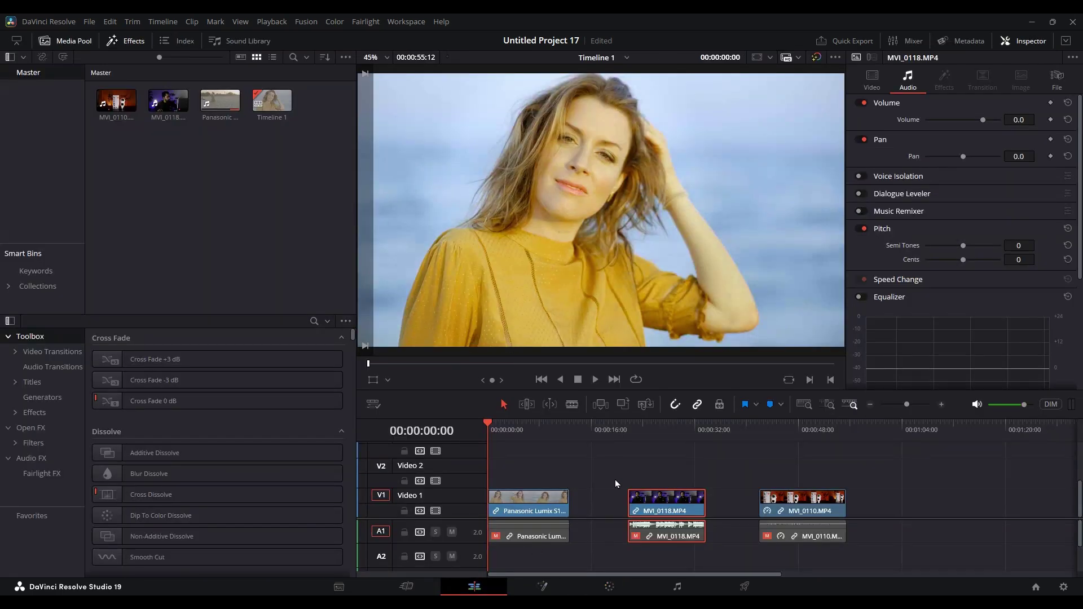
pyautogui.click(642, 431)
pyautogui.moveTo(642, 431); pyautogui.dragTo(648, 428)
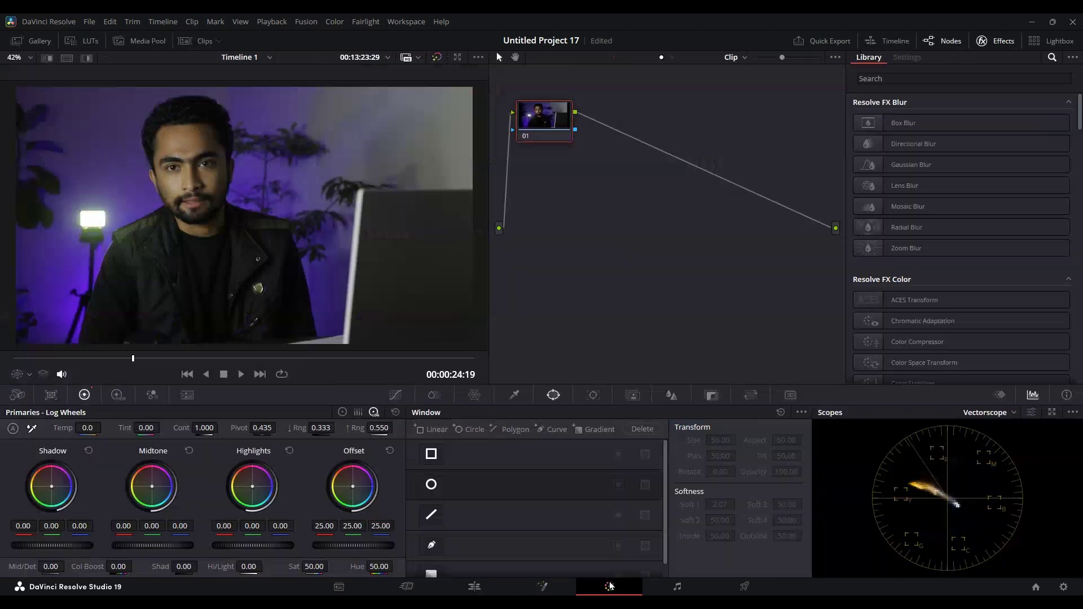
pyautogui.click(609, 587)
# Reposition the clip's first node lower in the node graph and add three serial nodes after it.
pyautogui.moveTo(551, 125); pyautogui.dragTo(570, 164)
pyautogui.hotkey('alt', 's')
pyautogui.hotkey('alt', 's')
pyautogui.hotkey('alt', 's')
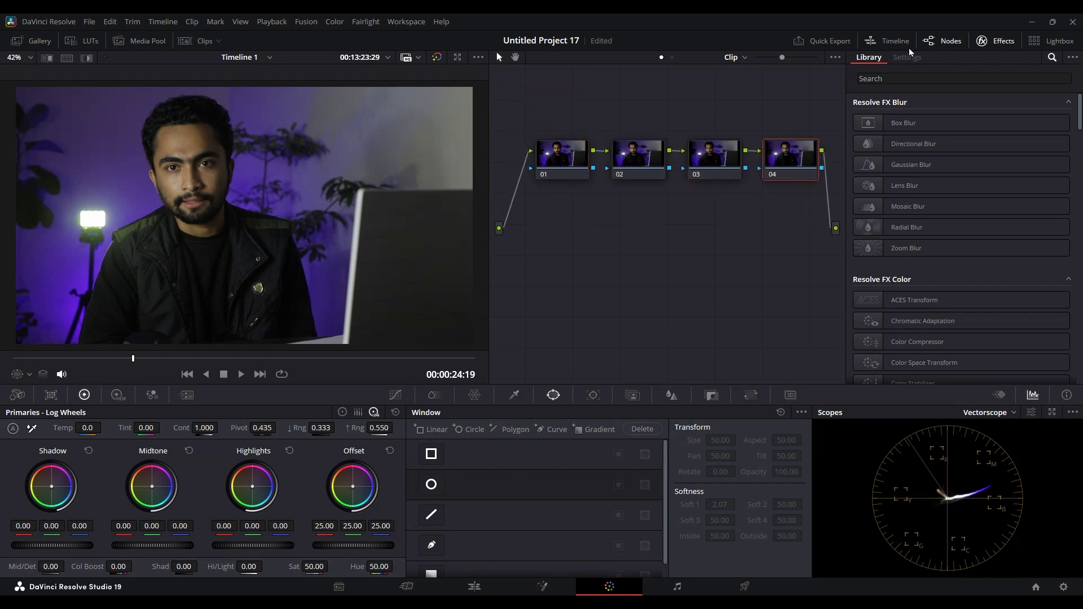
# Preview the graded first clip full screen, and return to the second clip with the clip thumbnails hidden.
pyautogui.click(201, 41)
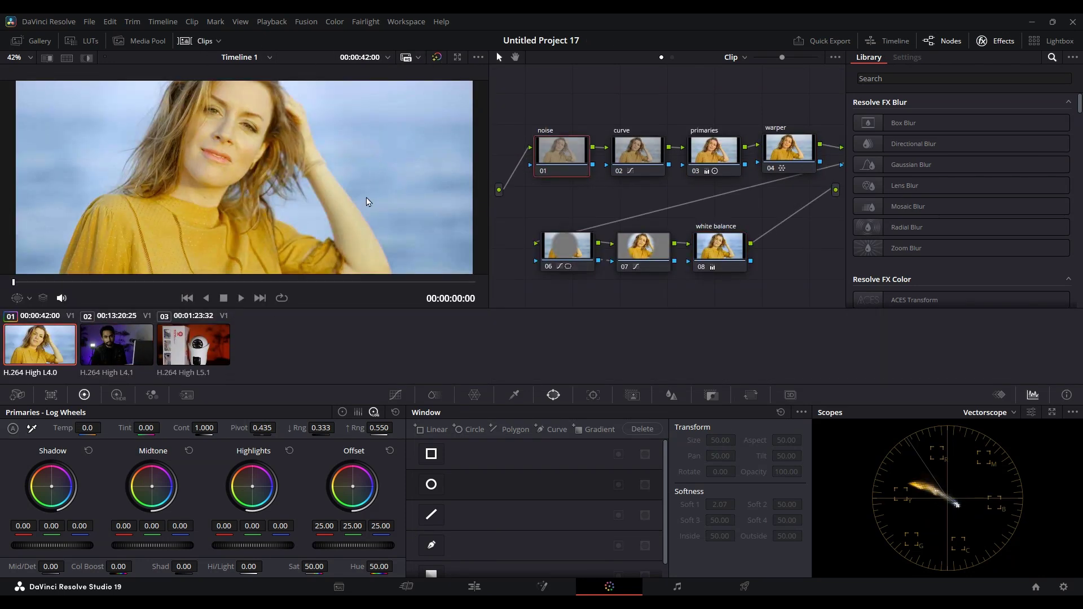
pyautogui.hotkey('ctrl', 'f')
pyautogui.press('Down')
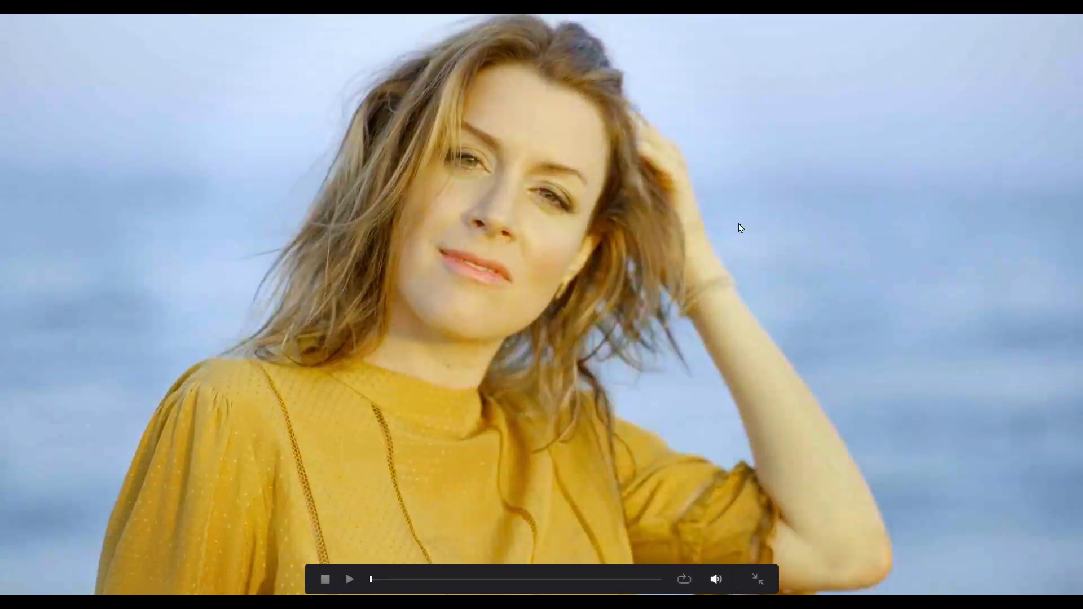
pyautogui.press('Escape')
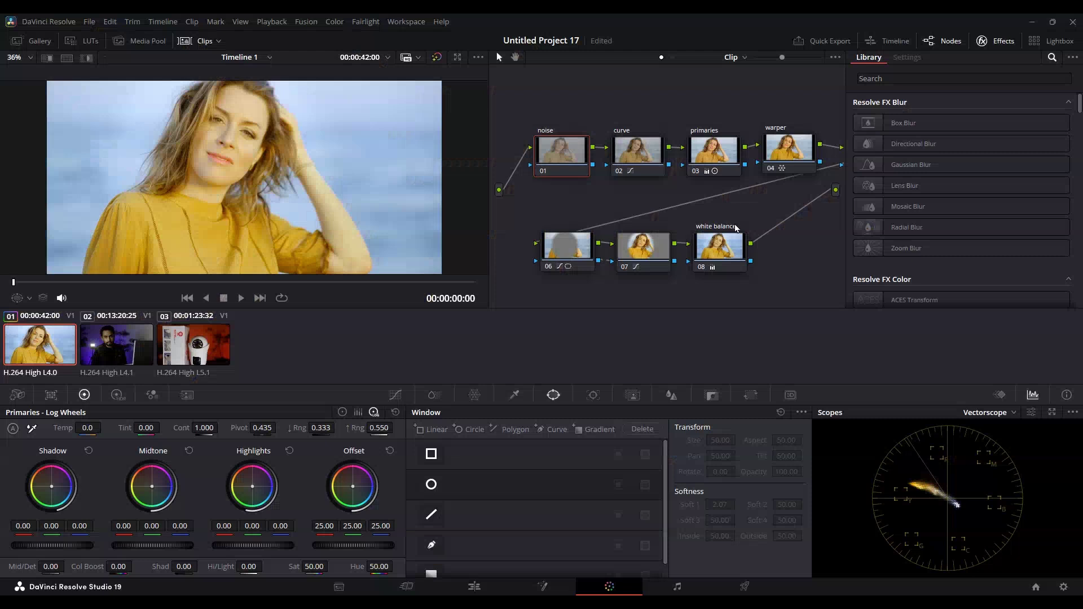
pyautogui.click(118, 354)
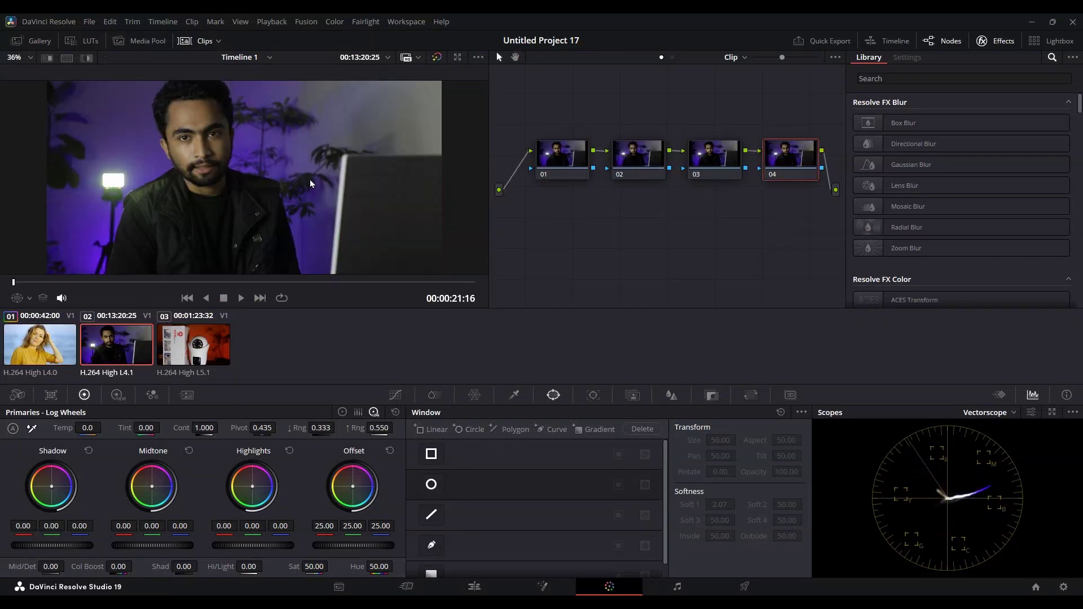
pyautogui.scroll(-1, 293, 170)
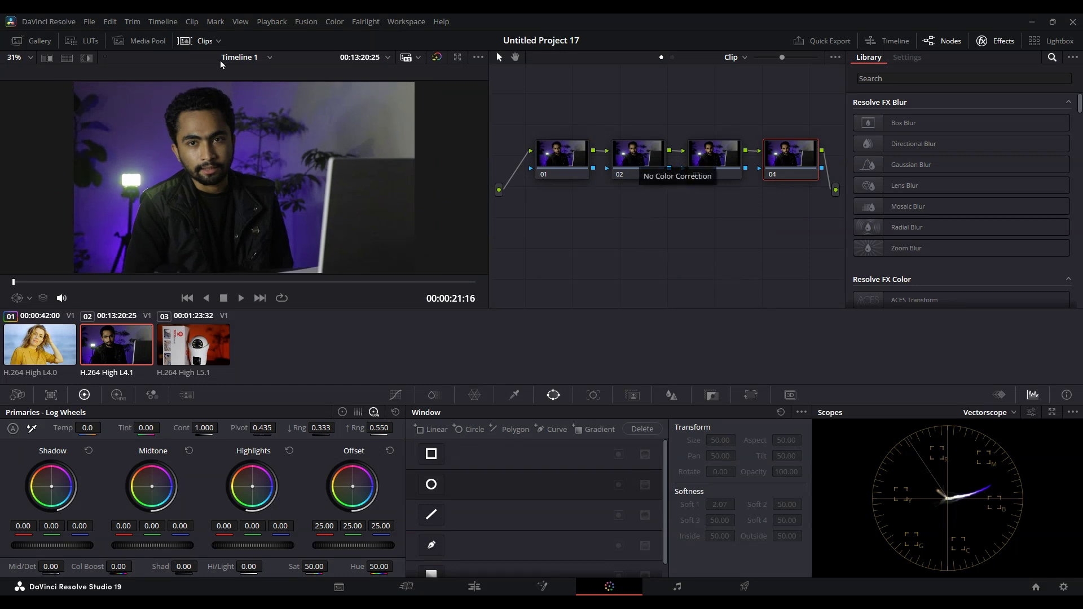
pyautogui.click(192, 40)
pyautogui.scroll(2, 340, 255)
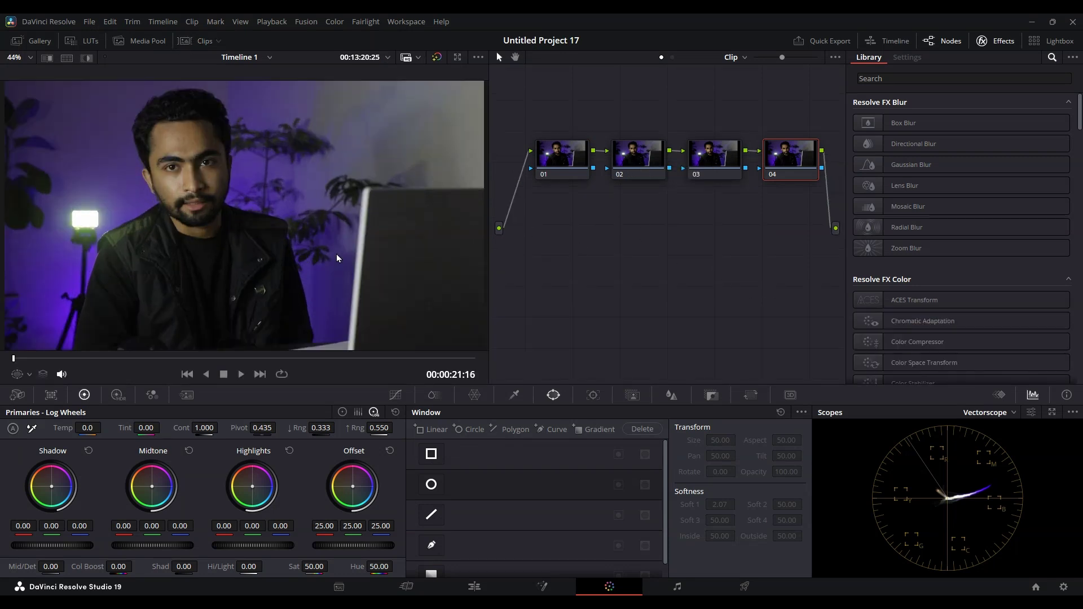
# Label the second node "curve".
pyautogui.click(618, 172)
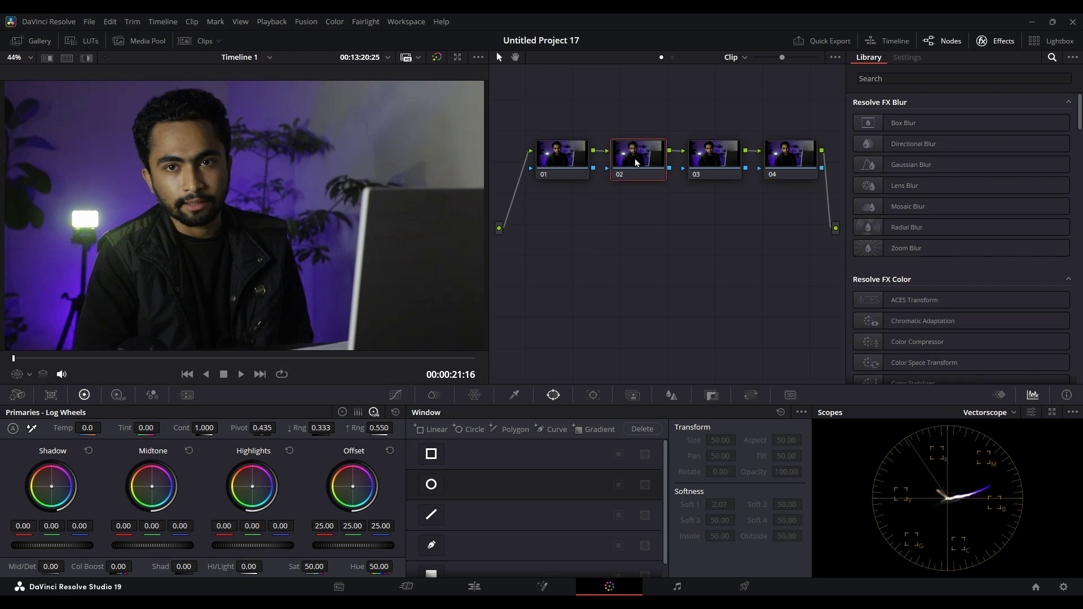
pyautogui.write('curve')
pyautogui.press('Return')
# Turn off editable splines and brighten the curve node by moving its custom curve's white point inward along the graph's upper edge.
pyautogui.click(395, 396)
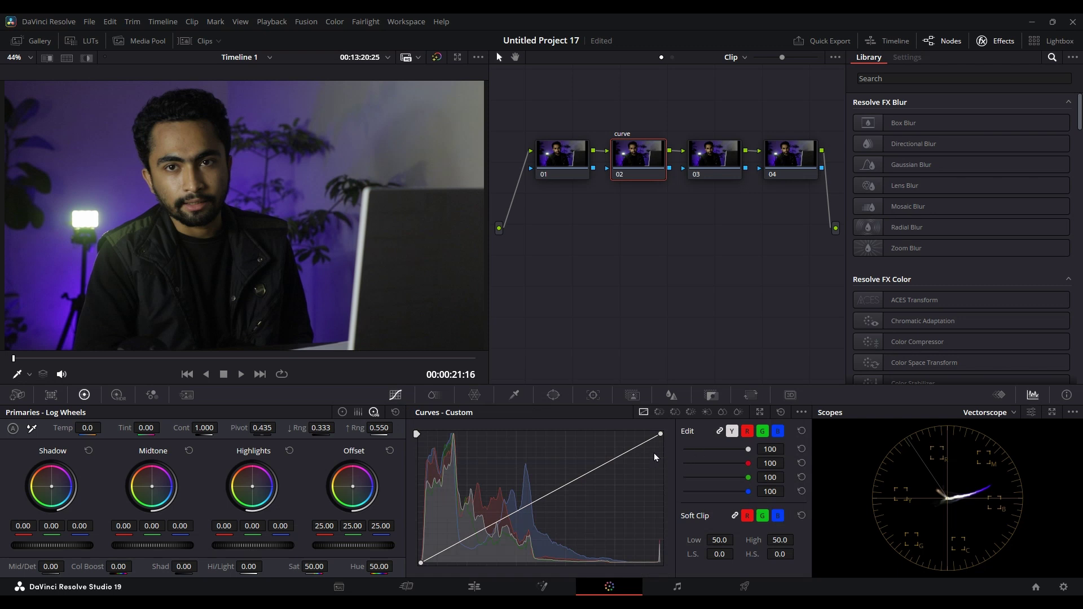
pyautogui.moveTo(659, 438); pyautogui.dragTo(613, 425)
pyautogui.hotkey('ctrl', 'z')
pyautogui.click(801, 412)
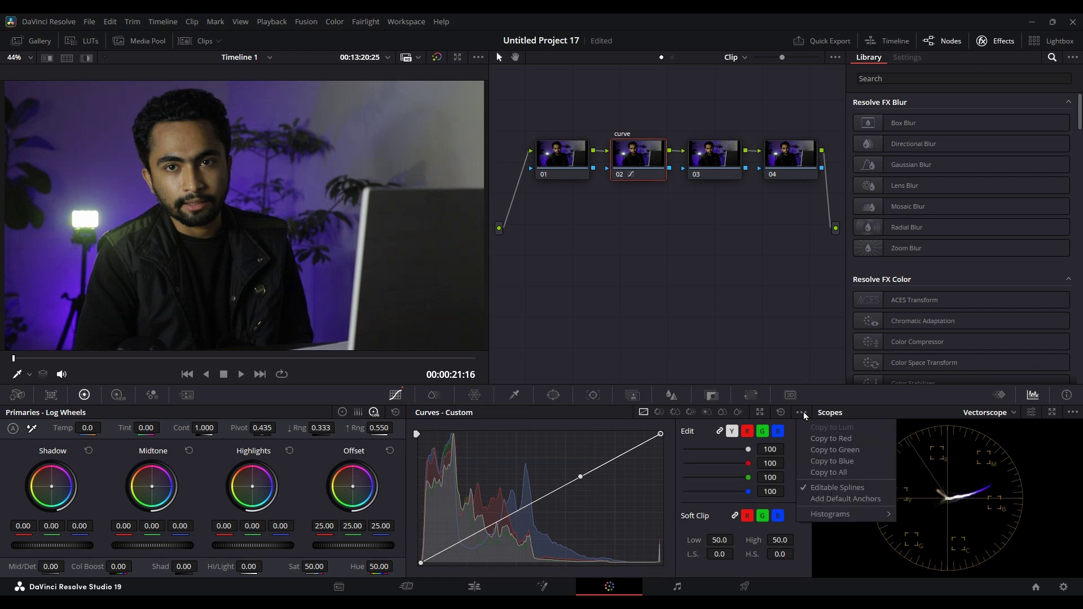
pyautogui.click(827, 486)
pyautogui.moveTo(662, 435); pyautogui.dragTo(622, 406)
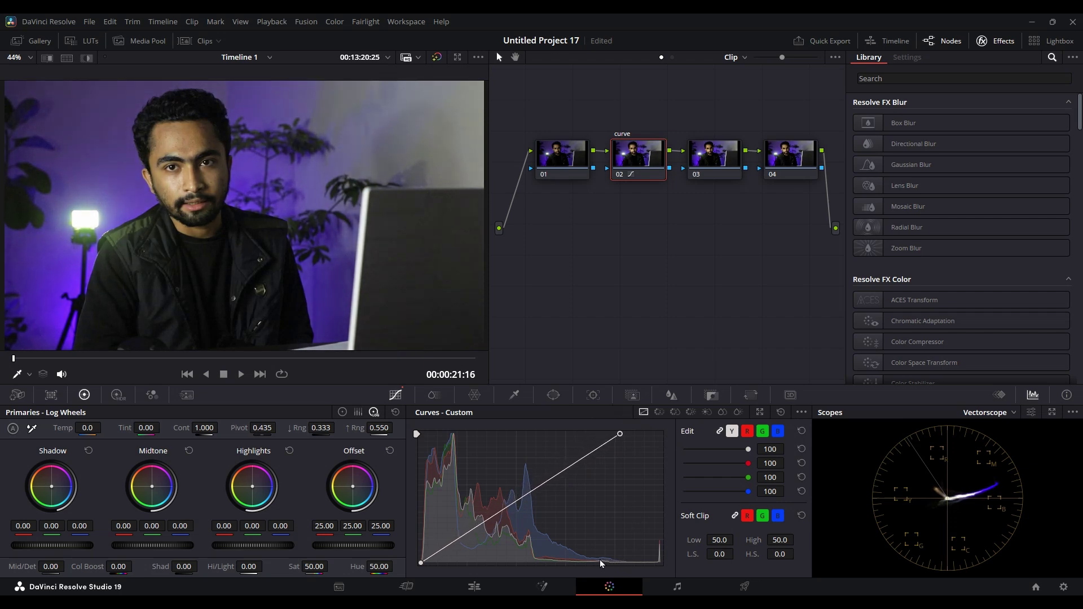
pyautogui.moveTo(619, 434); pyautogui.dragTo(619, 430)
pyautogui.moveTo(421, 563)
pyautogui.mouseDown()
pyautogui.moveTo(436, 567)
pyautogui.moveTo(421, 572)
pyautogui.mouseUp()
# Label the third node "primaries".
pyautogui.click(708, 159)
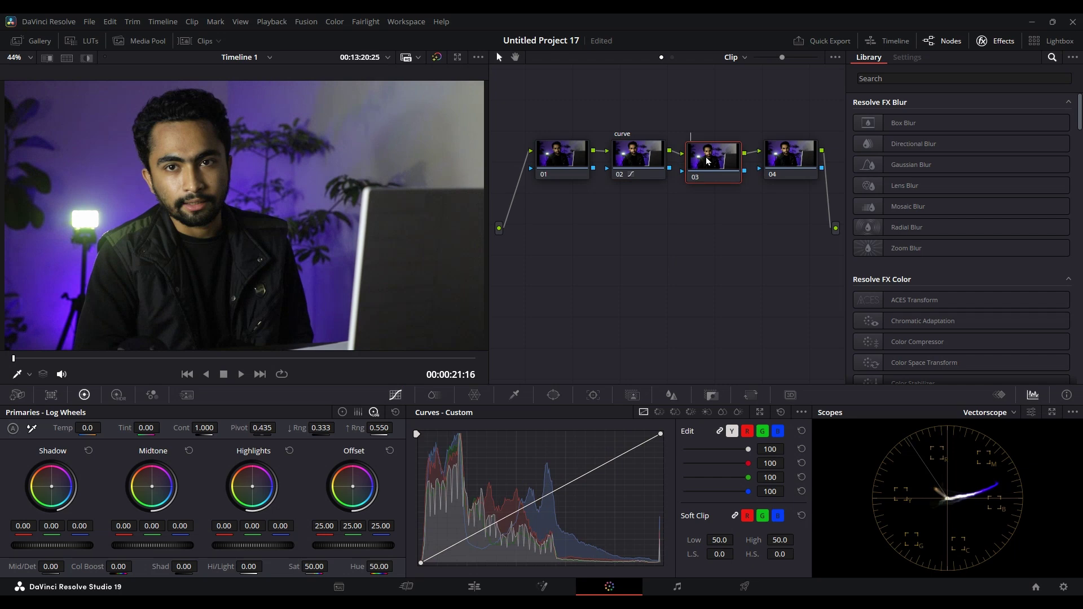
pyautogui.write('primaries')
pyautogui.press('Return')
pyautogui.moveTo(179, 571); pyautogui.dragTo(198, 574)
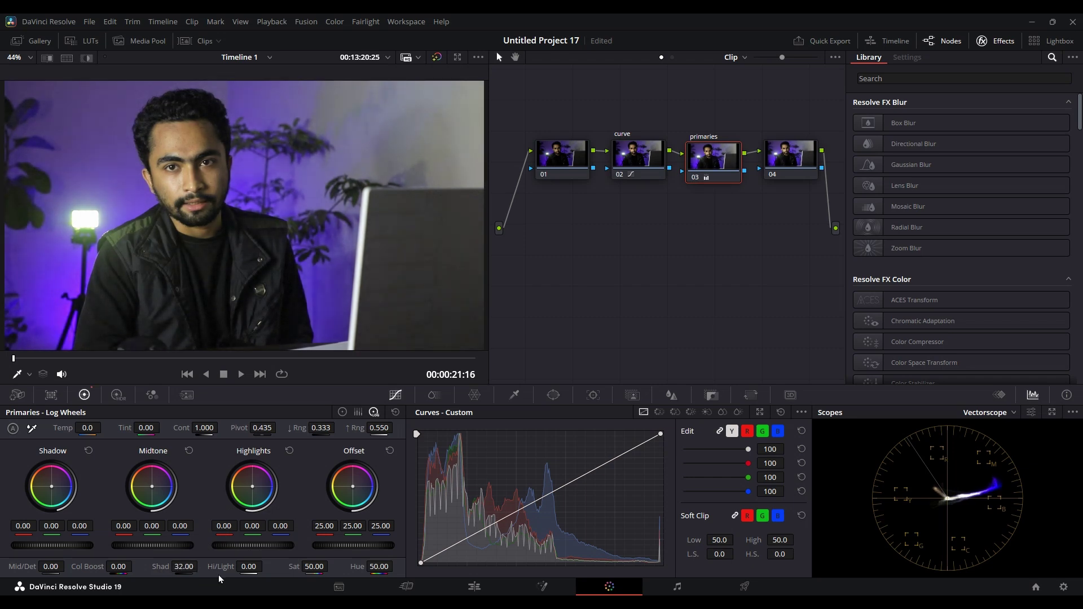
pyautogui.moveTo(311, 572); pyautogui.dragTo(331, 566)
pyautogui.moveTo(317, 572); pyautogui.dragTo(332, 566)
pyautogui.click(395, 412)
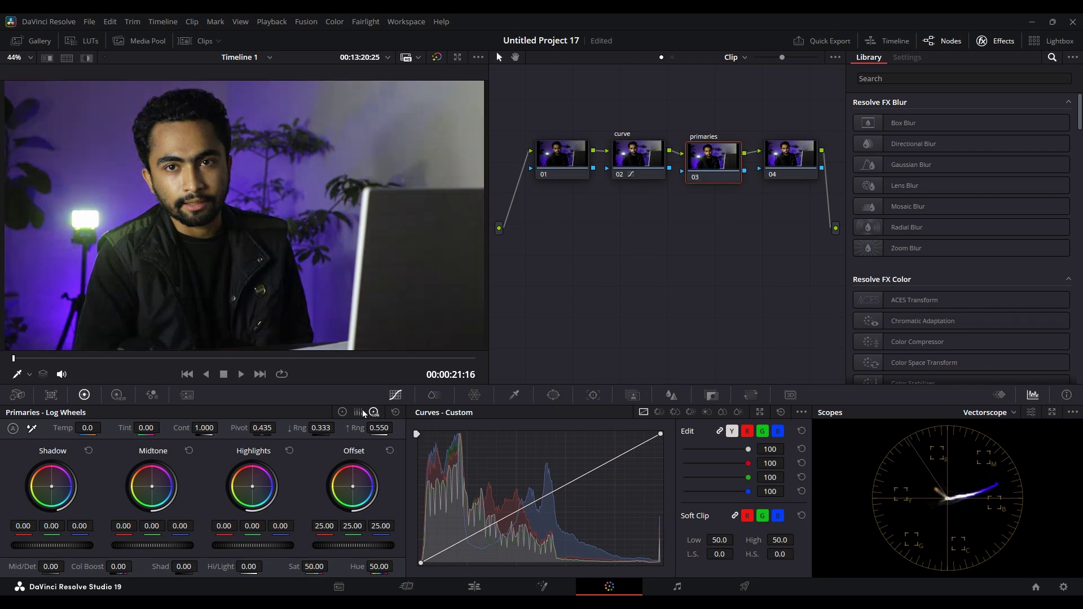
# On the primaries color wheels, raise the overall gain to 1.03 and set the shadows to 29.50.
pyautogui.click(343, 412)
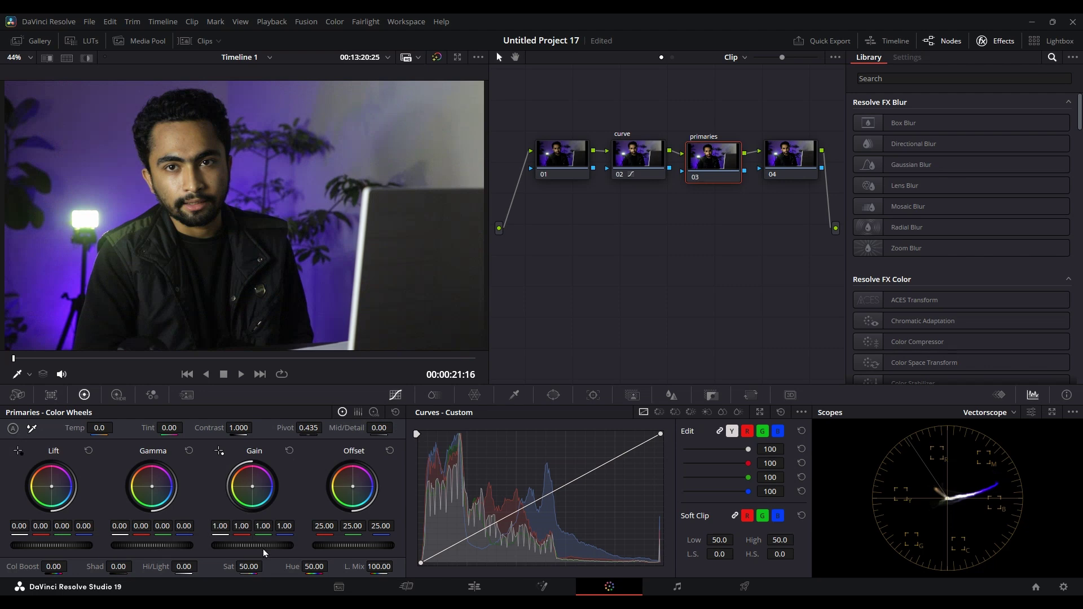
pyautogui.moveTo(238, 546); pyautogui.dragTo(246, 546)
pyautogui.moveTo(121, 577); pyautogui.dragTo(166, 577)
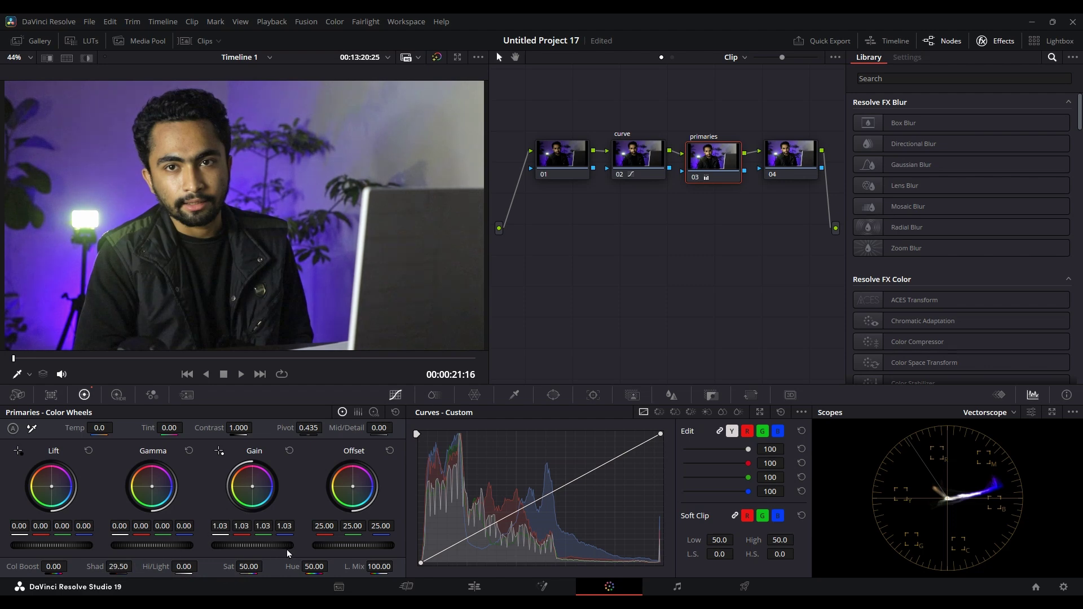
# Show the parade scope, lower the blue gain, and raise the overall gain to 1.04 with blue at 0.98.
pyautogui.click(1013, 412)
pyautogui.click(1010, 425)
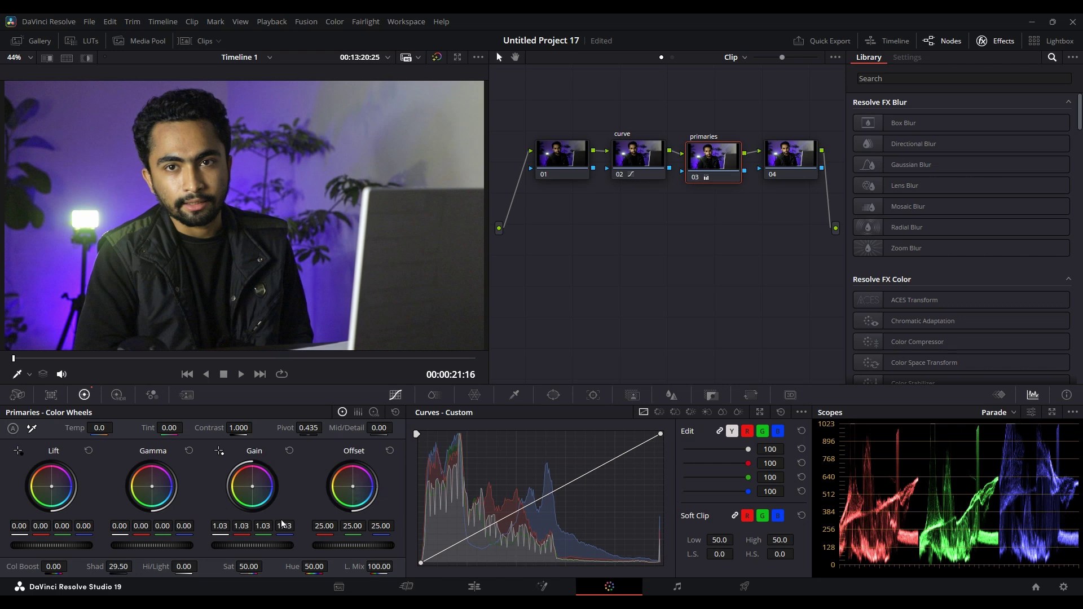
pyautogui.moveTo(284, 525)
pyautogui.mouseDown()
pyautogui.moveTo(275, 526)
pyautogui.moveTo(286, 529)
pyautogui.mouseUp()
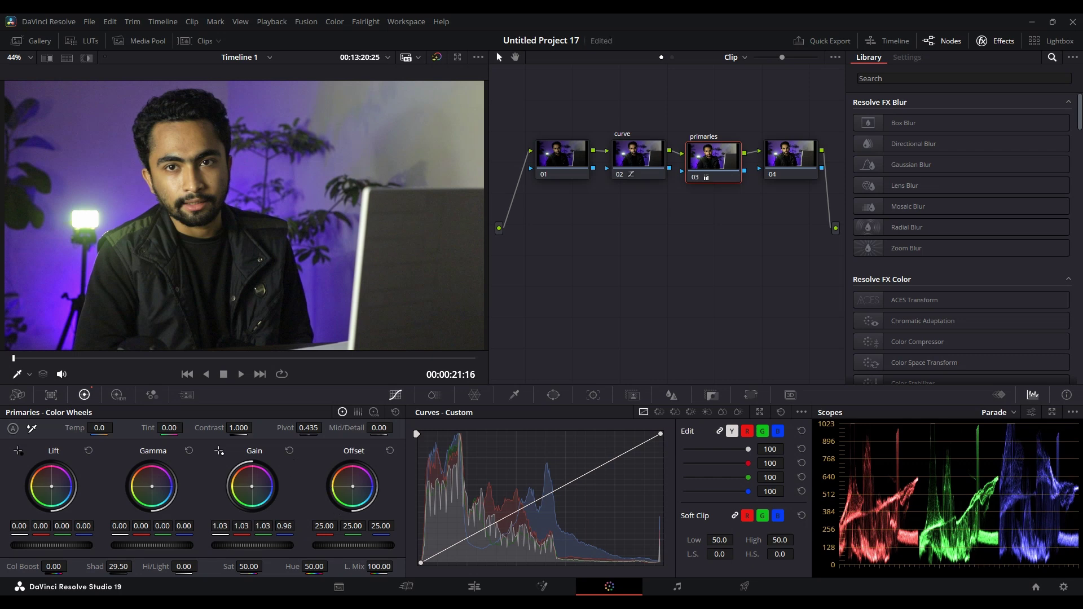
pyautogui.moveTo(252, 546); pyautogui.dragTo(255, 546)
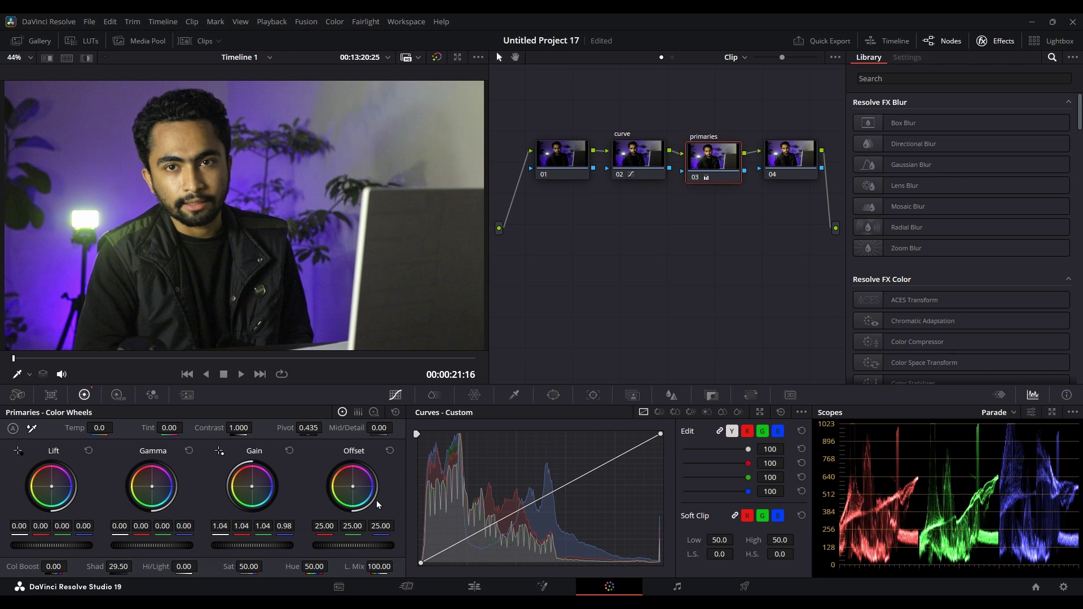
# Raise the primaries node's overall gamma to 0.01 and set its contrast to 1.078 with a pivot of 0.207.
pyautogui.moveTo(152, 545); pyautogui.dragTo(153, 545)
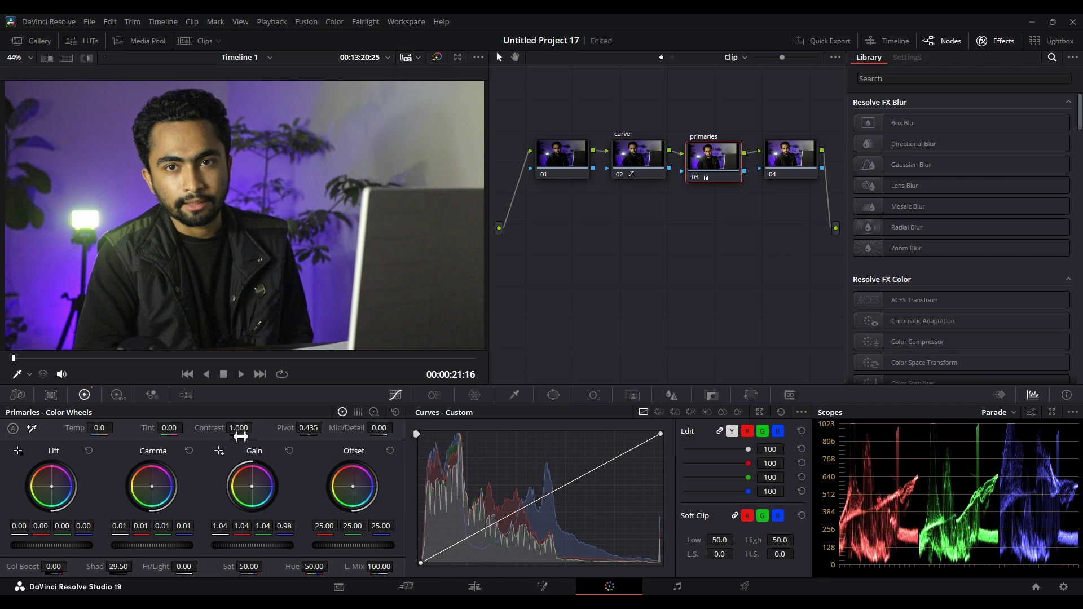
pyautogui.moveTo(239, 428); pyautogui.dragTo(269, 433)
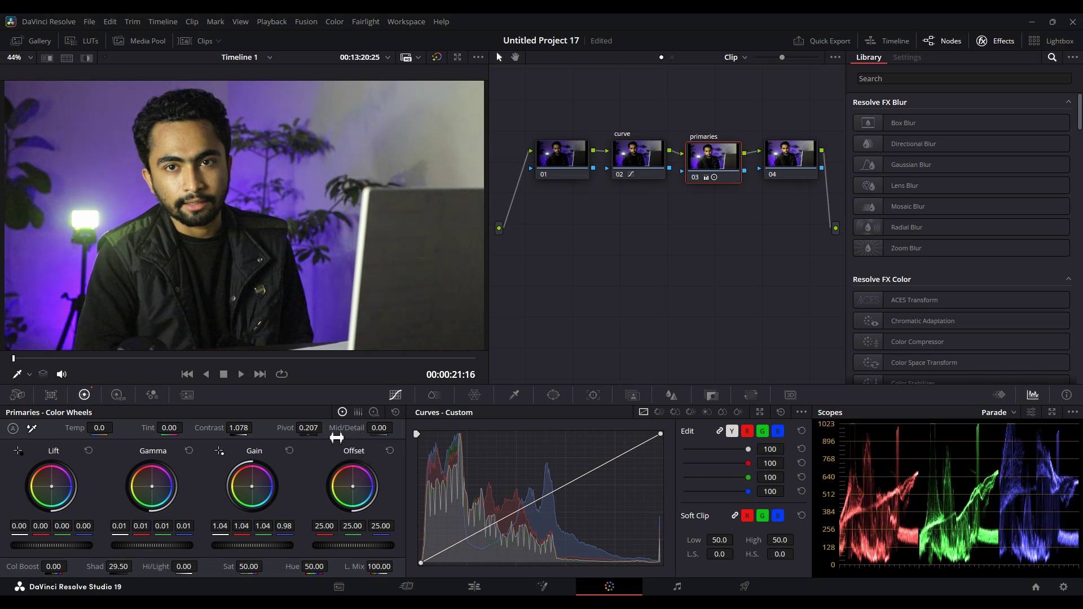
# On the fourth node, warp the purple background toward blue in the Color Warper, with hue 0.40 and saturation 1.27.
pyautogui.click(788, 161)
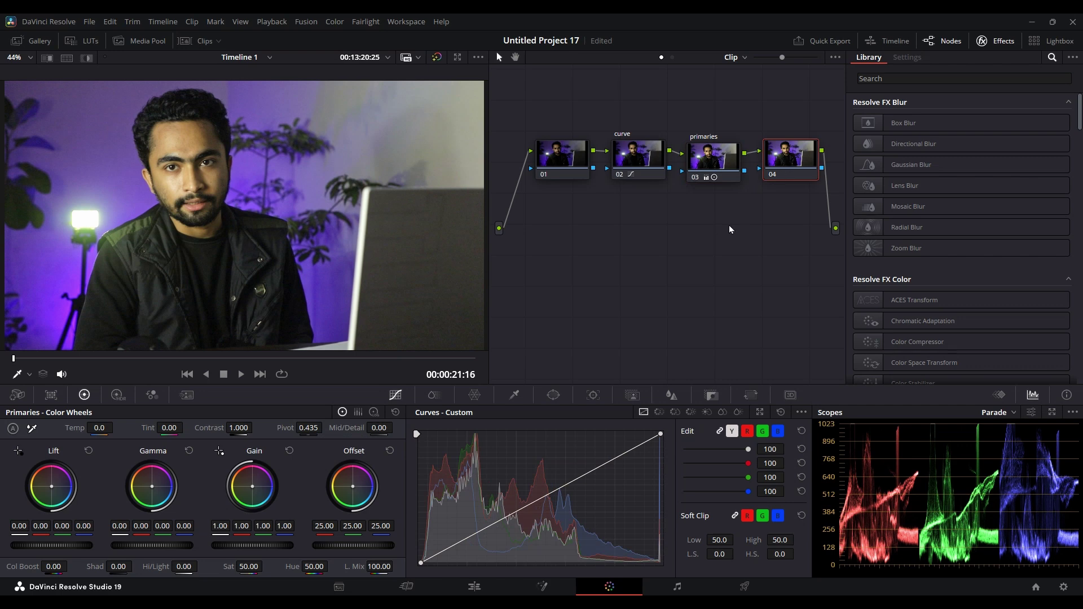
pyautogui.click(473, 396)
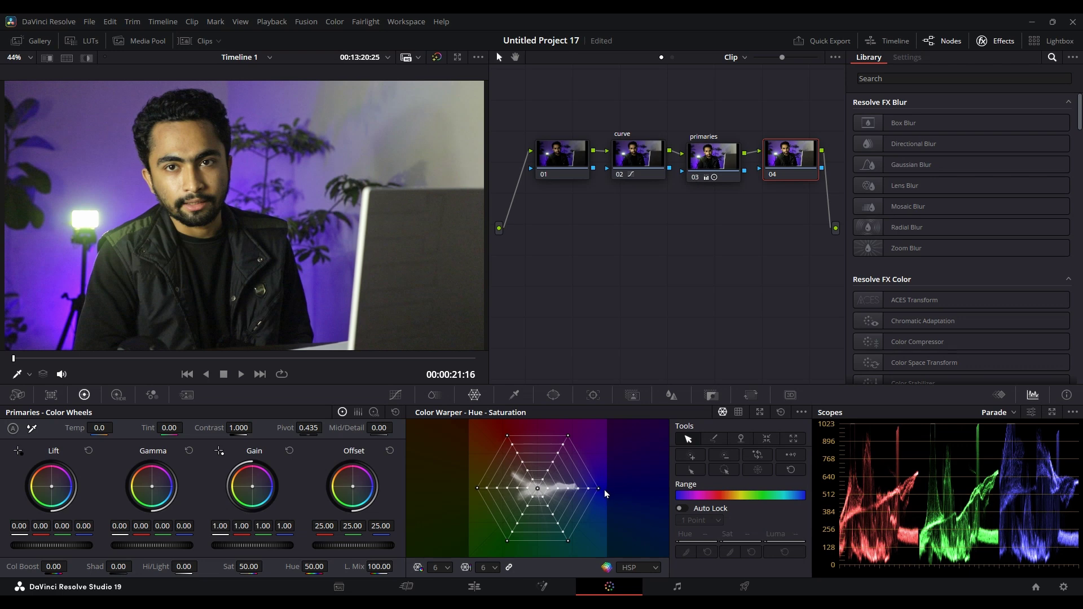
pyautogui.moveTo(599, 489); pyautogui.dragTo(626, 516)
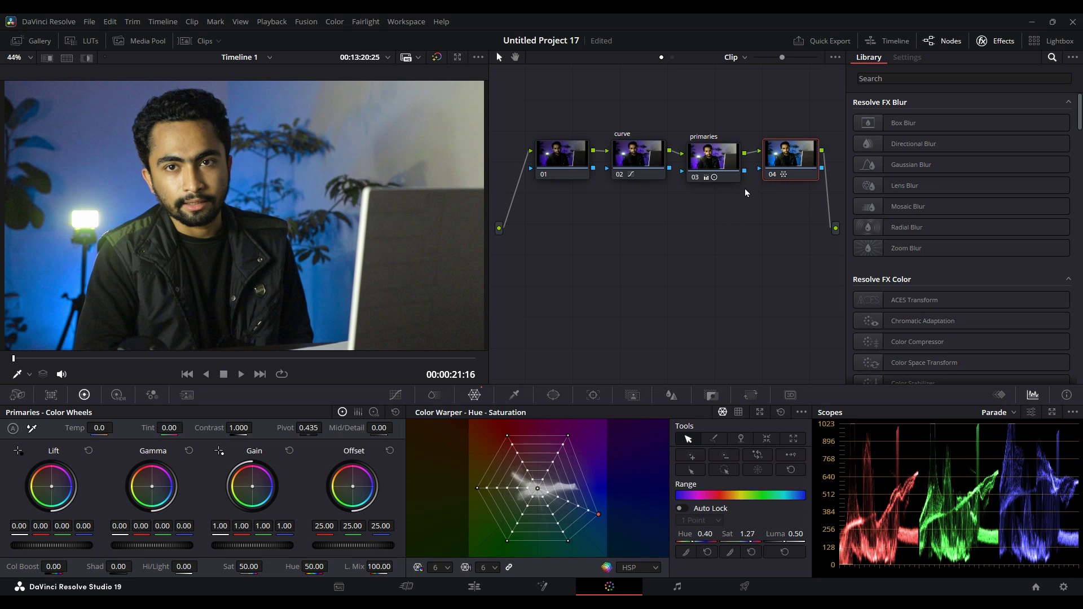
# Compare the grade with the original image, full frame and side by side, and label the fourth node "warper".
pyautogui.hotkey('shift', 'd')
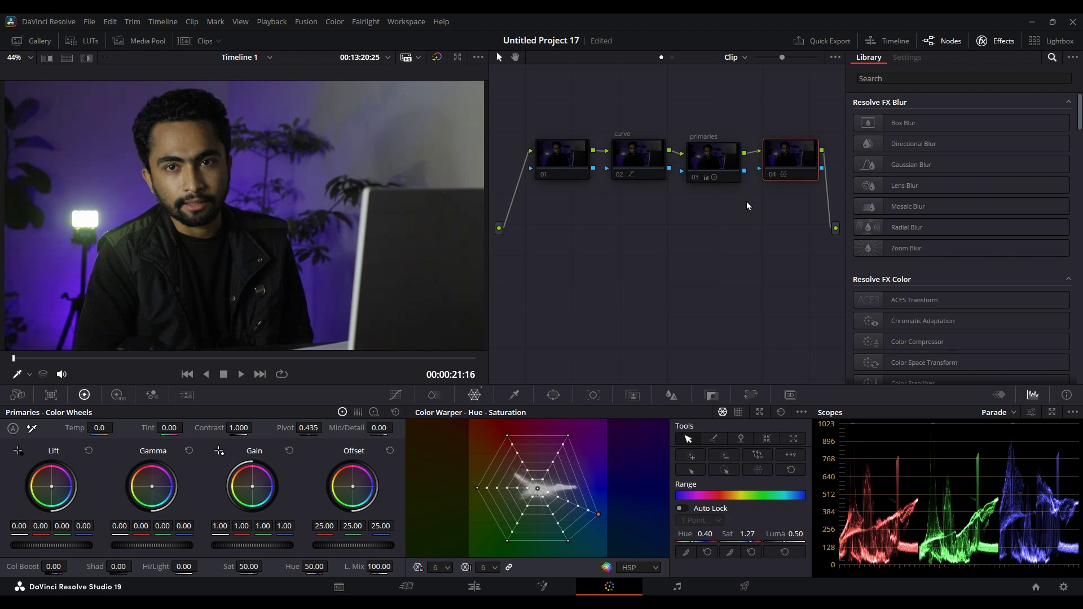
pyautogui.hotkey('shift', 'd')
pyautogui.click(68, 58)
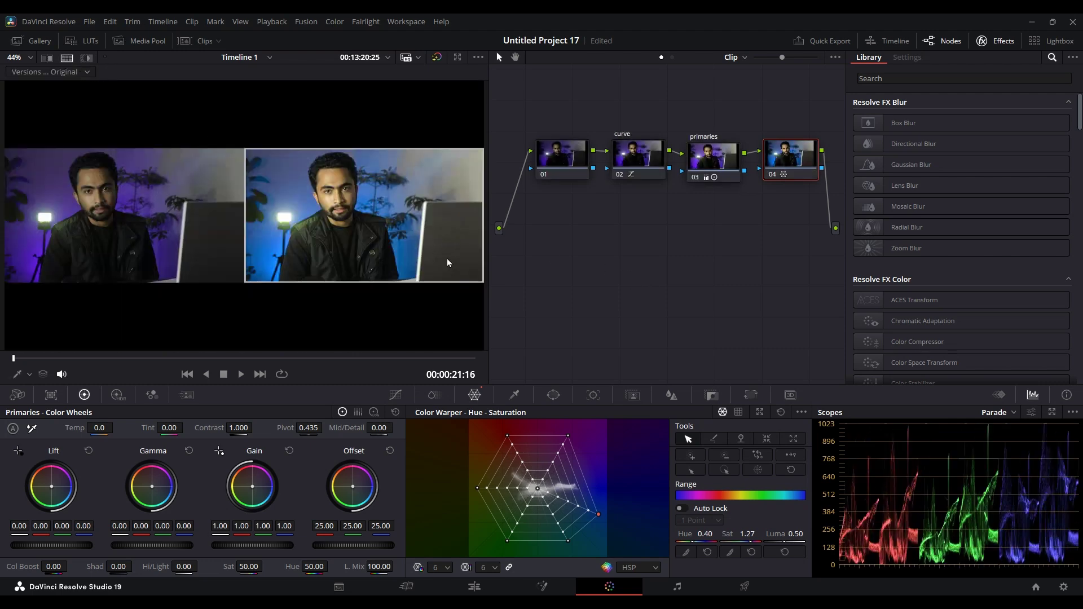
pyautogui.scroll(2, 266, 255)
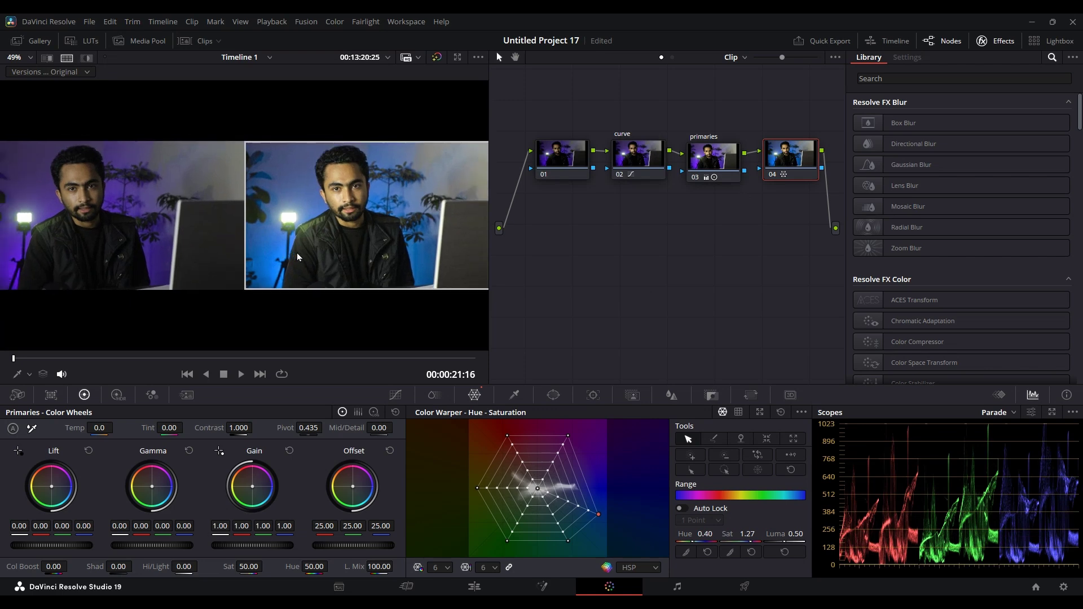
pyautogui.scroll(-1, 297, 258)
pyautogui.click(68, 59)
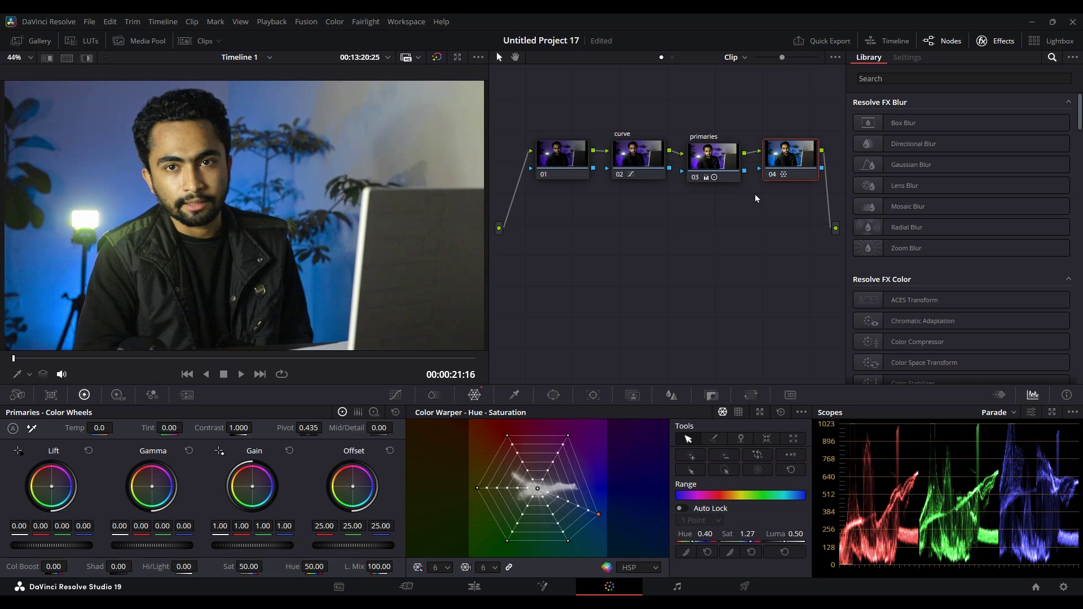
pyautogui.write('warper')
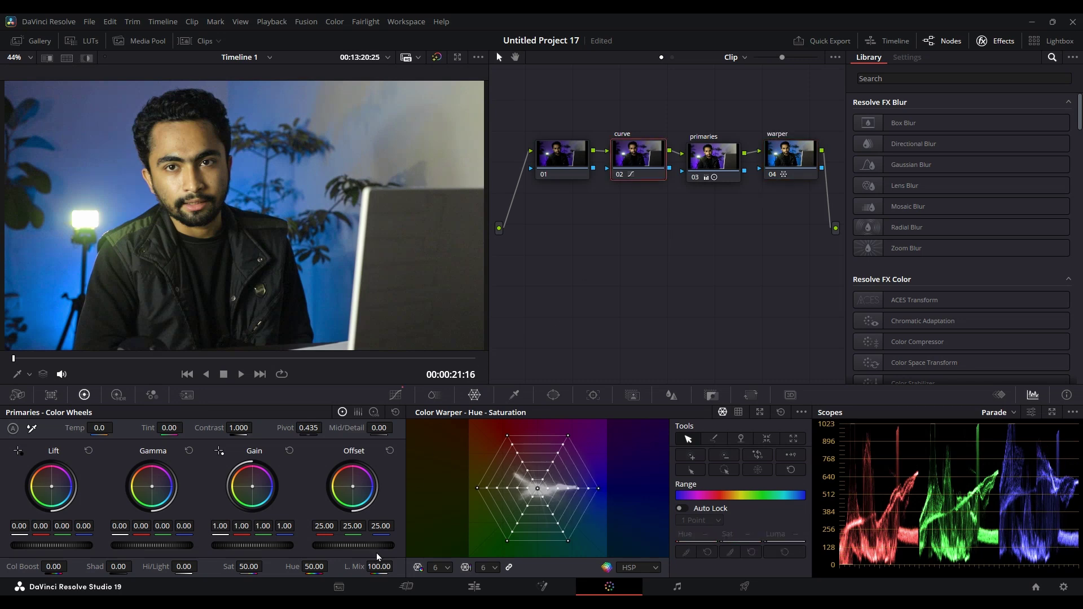
pyautogui.click(373, 412)
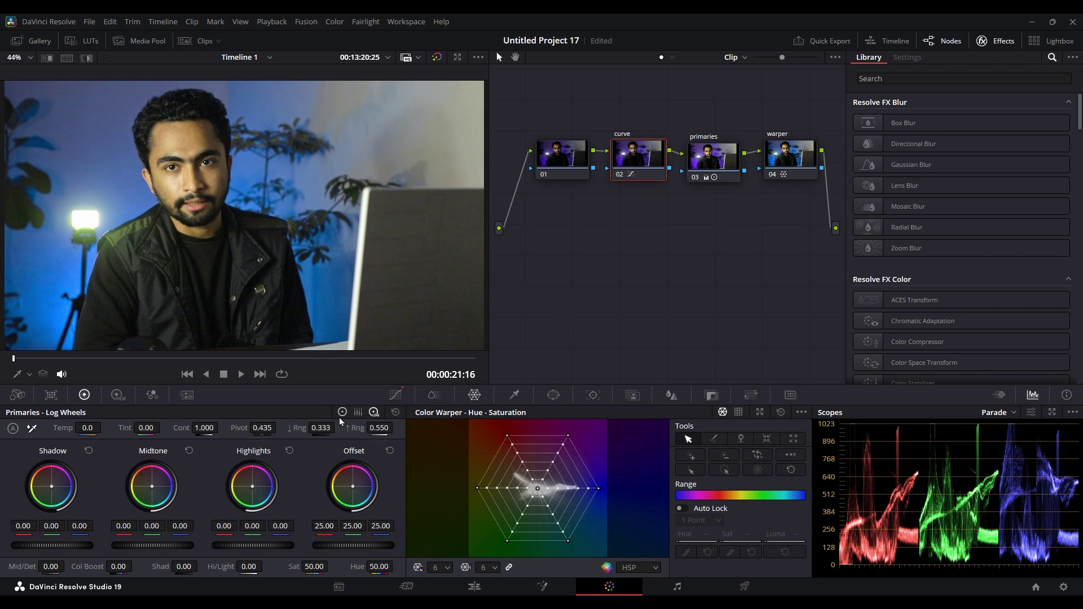
pyautogui.click(342, 412)
pyautogui.moveTo(248, 566); pyautogui.dragTo(271, 566)
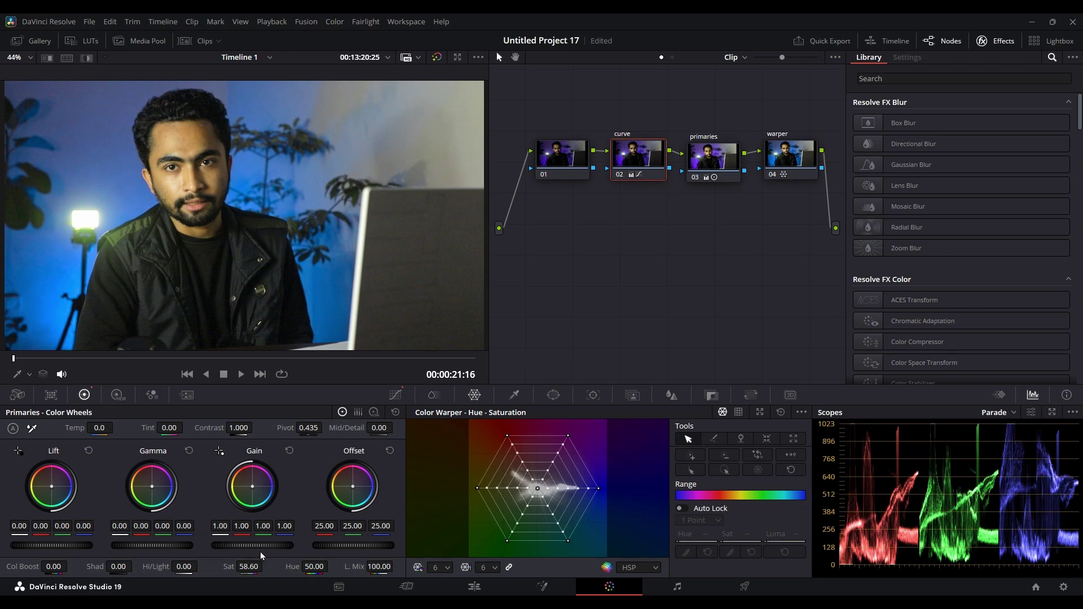
pyautogui.click(395, 412)
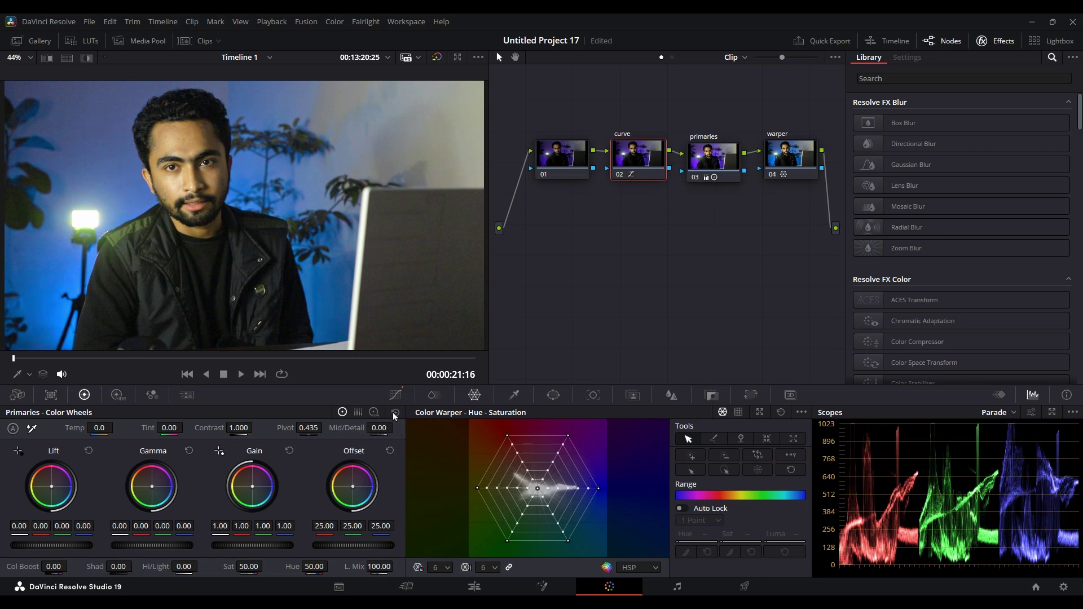
# Raise the saturation of the primaries node to 60.00.
pyautogui.click(703, 160)
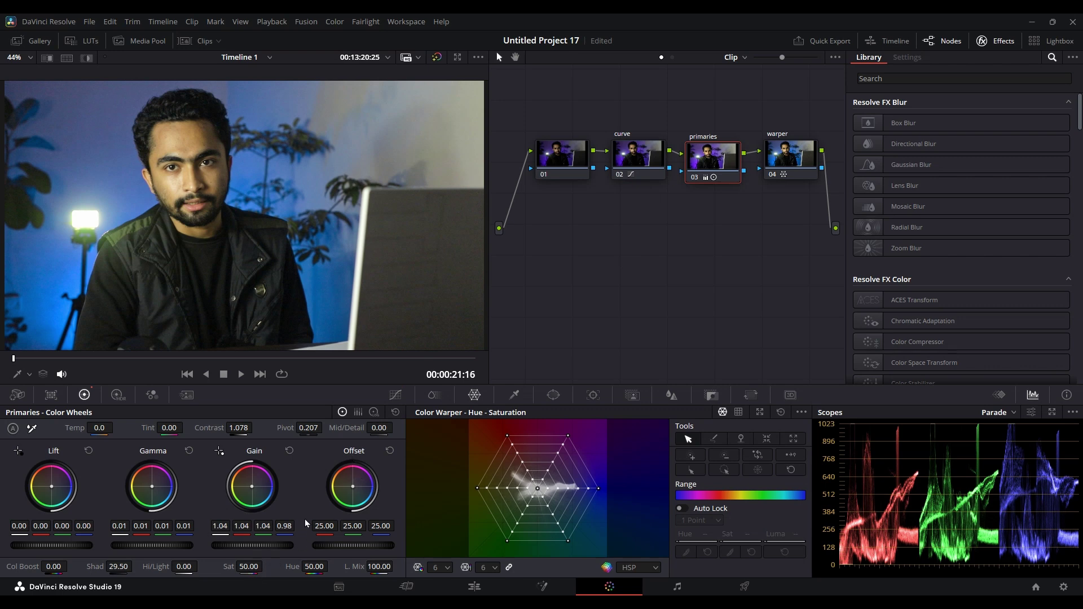
pyautogui.click(374, 412)
pyautogui.click(342, 413)
pyautogui.moveTo(266, 565); pyautogui.dragTo(269, 565)
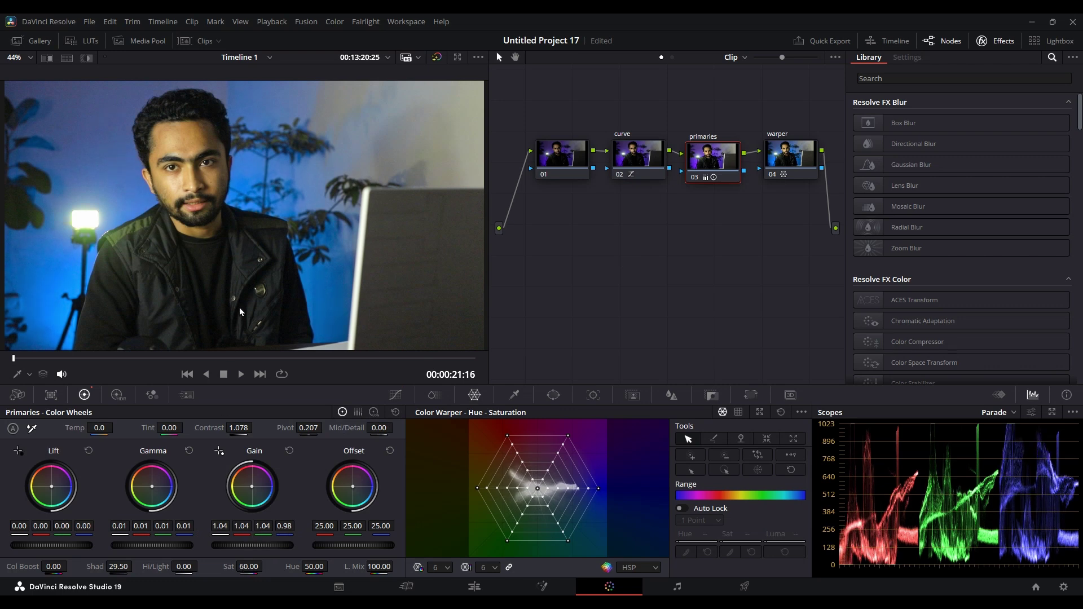
# Add a serial node after the warper node and place it below the first row of nodes.
pyautogui.click(784, 168)
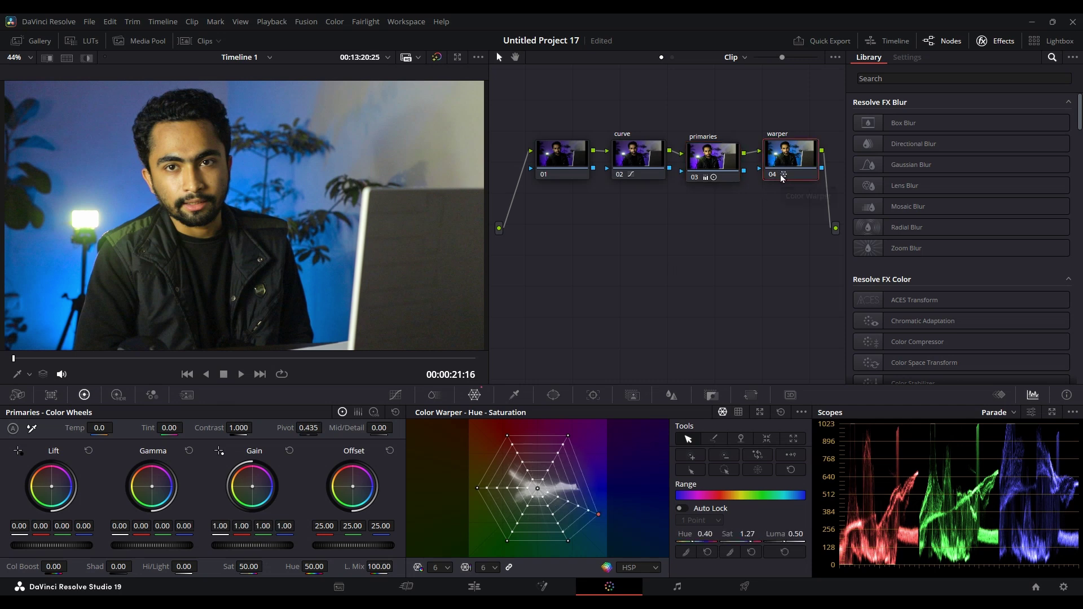
pyautogui.hotkey('alt', 's')
pyautogui.moveTo(564, 205); pyautogui.dragTo(600, 231)
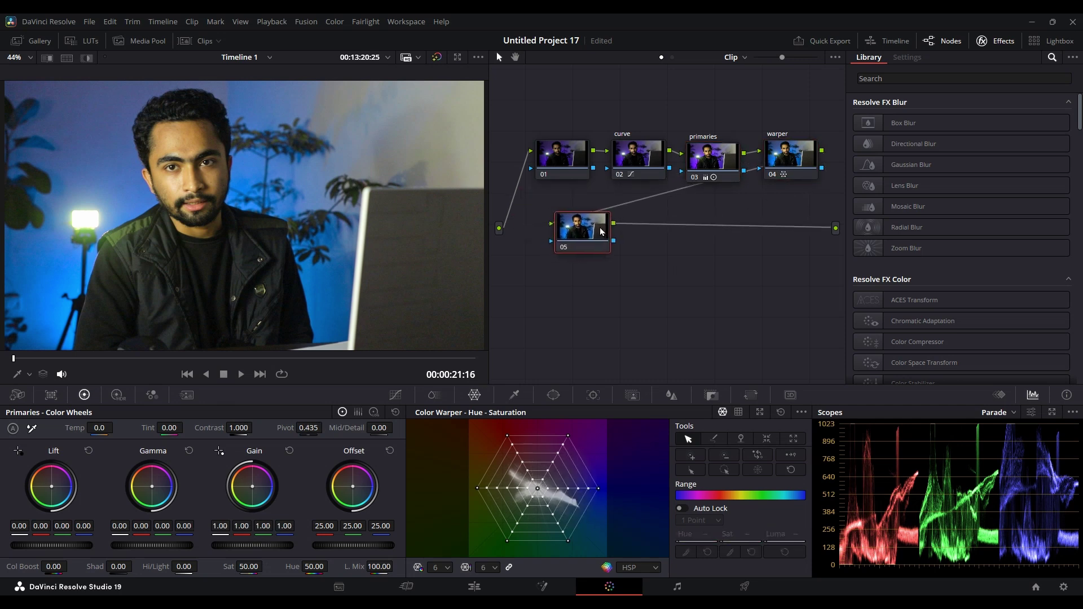
# Sample the face's skin tones with the HSL qualifier on the fifth node, highlighting the selection and widening the sample across the cheek.
pyautogui.click(514, 396)
pyautogui.click(220, 183)
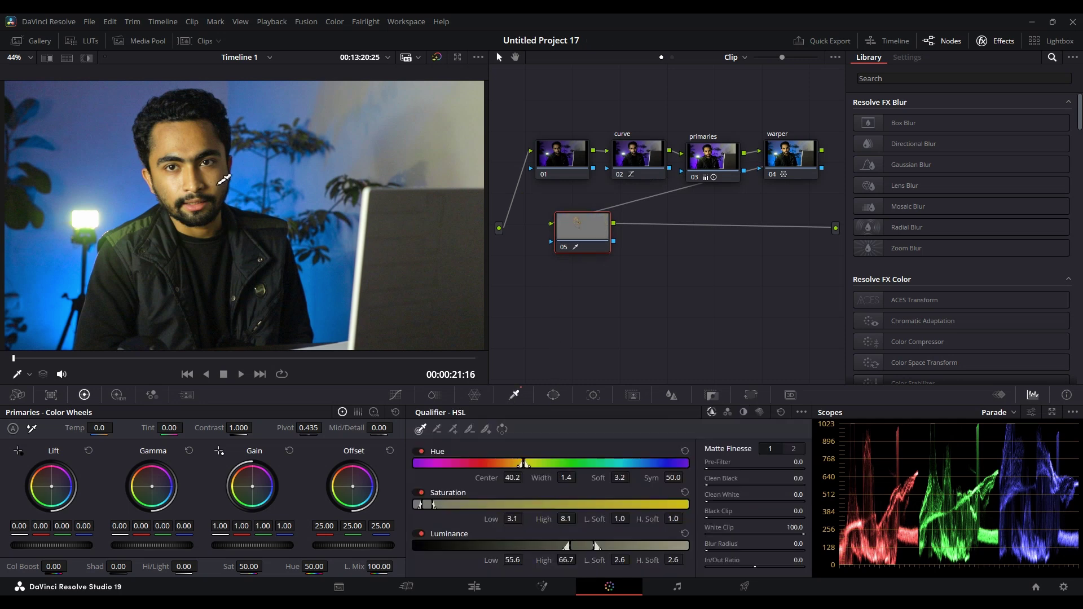
pyautogui.hotkey('shift', 'h')
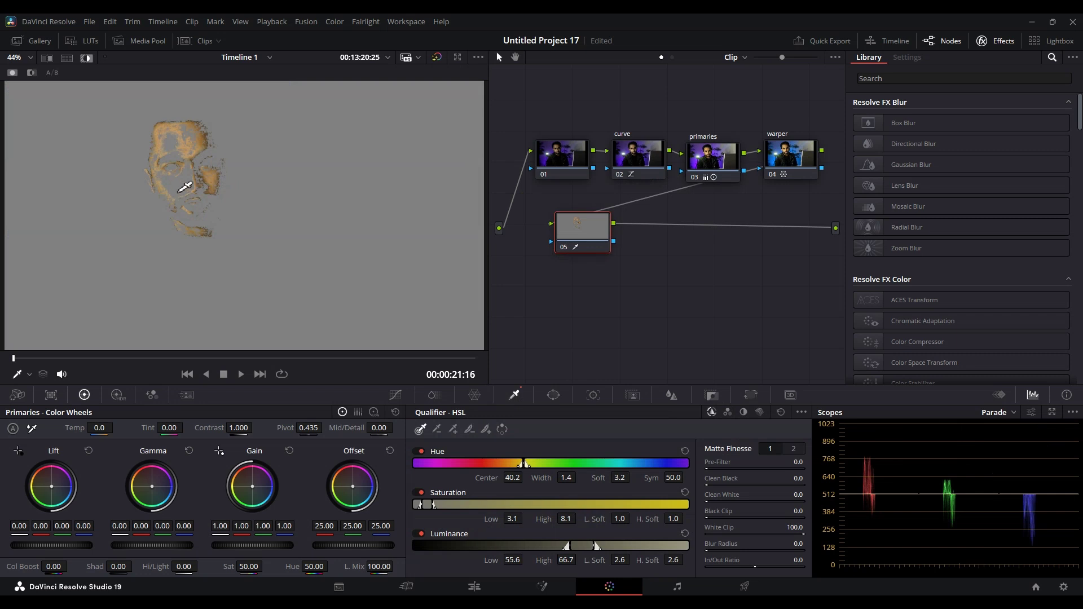
pyautogui.moveTo(177, 186); pyautogui.dragTo(228, 187)
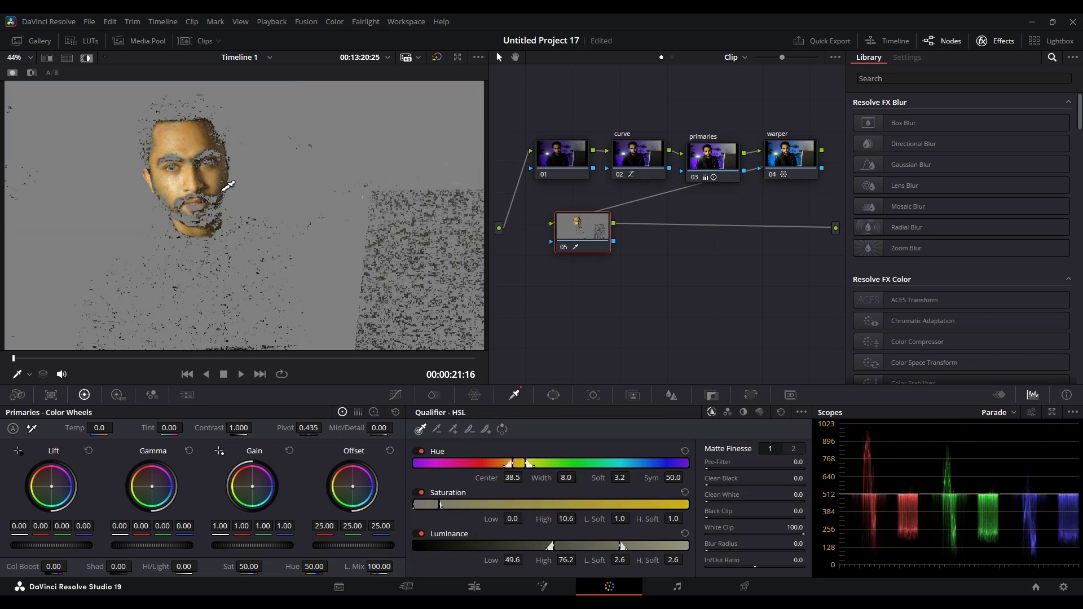
# Refine the skin matte with denoise 46.1, clean black 46.1 and clean white 75.4.
pyautogui.click(793, 449)
pyautogui.moveTo(710, 506); pyautogui.dragTo(775, 505)
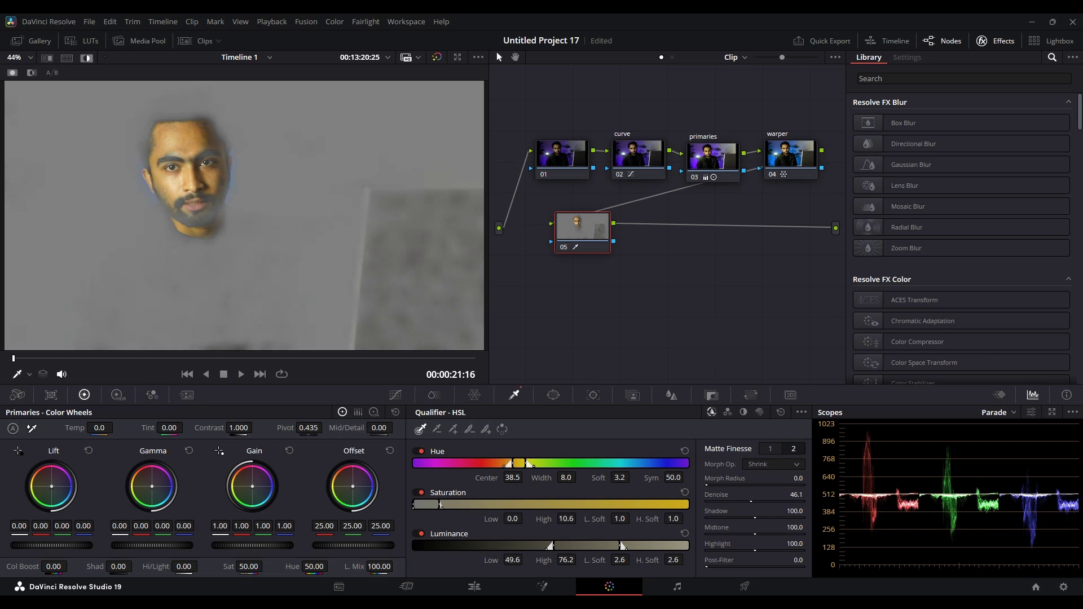
pyautogui.click(771, 450)
pyautogui.moveTo(706, 485); pyautogui.dragTo(742, 485)
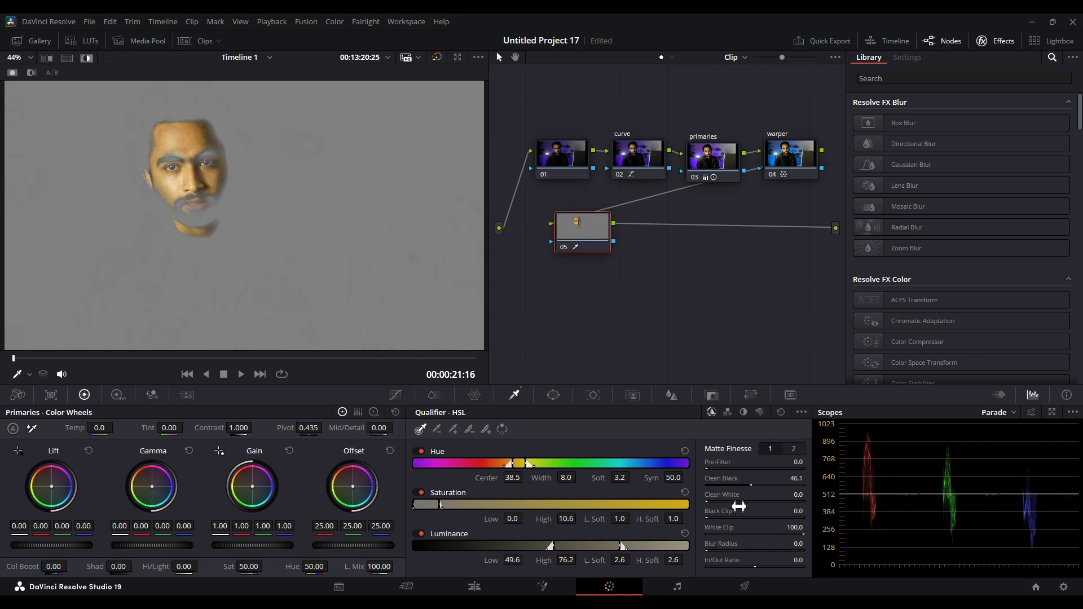
pyautogui.moveTo(714, 502); pyautogui.dragTo(778, 502)
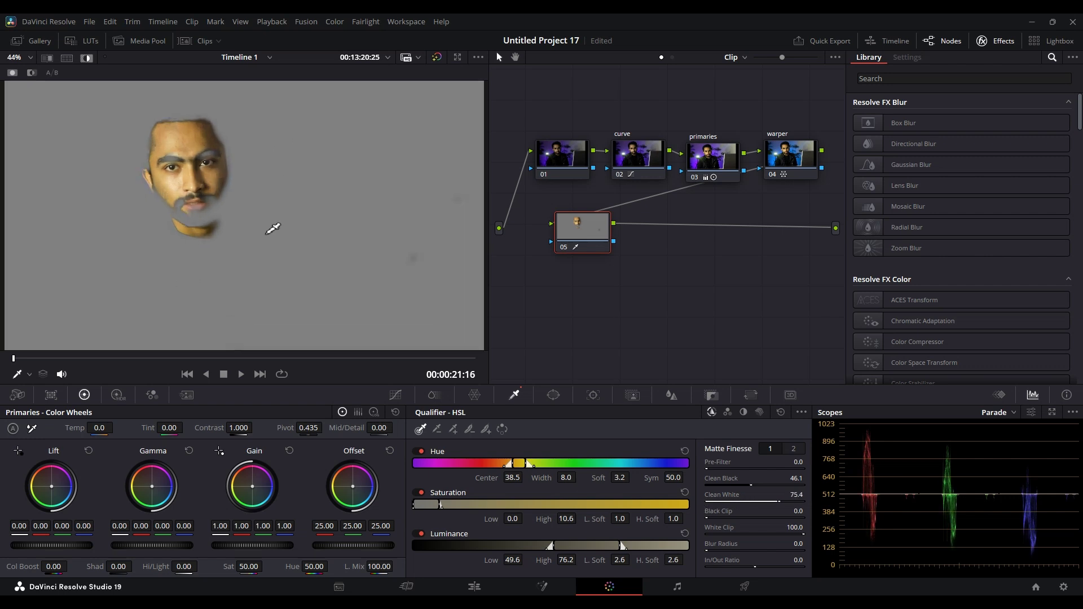
pyautogui.moveTo(574, 241); pyautogui.dragTo(563, 244)
# Show the vectorscope and shift the skin's log midtones to red 0.19, green -0.06 and blue -0.01.
pyautogui.click(1005, 422)
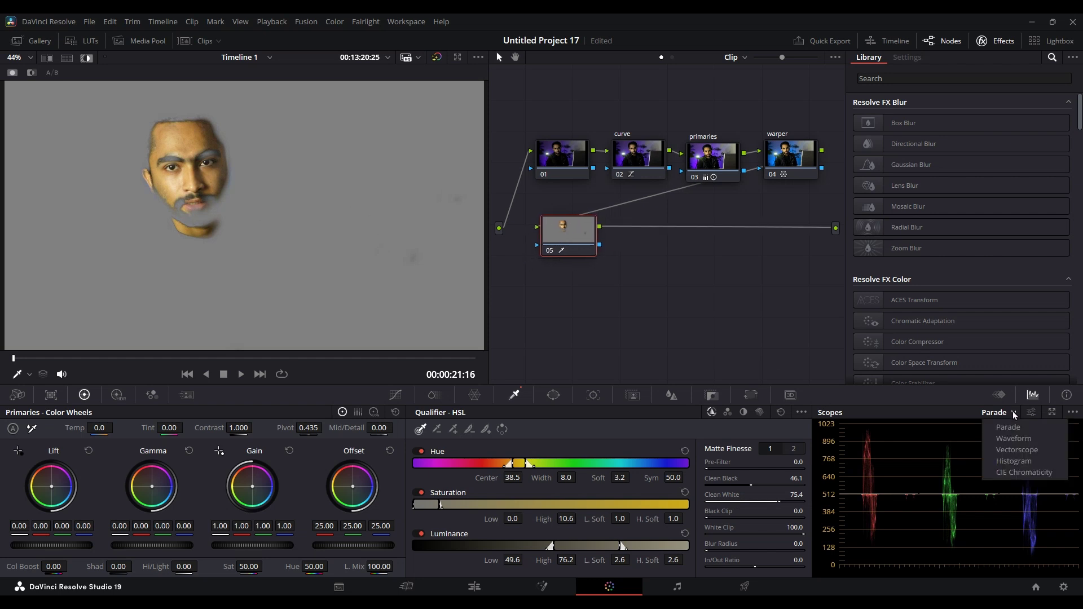
pyautogui.click(1023, 456)
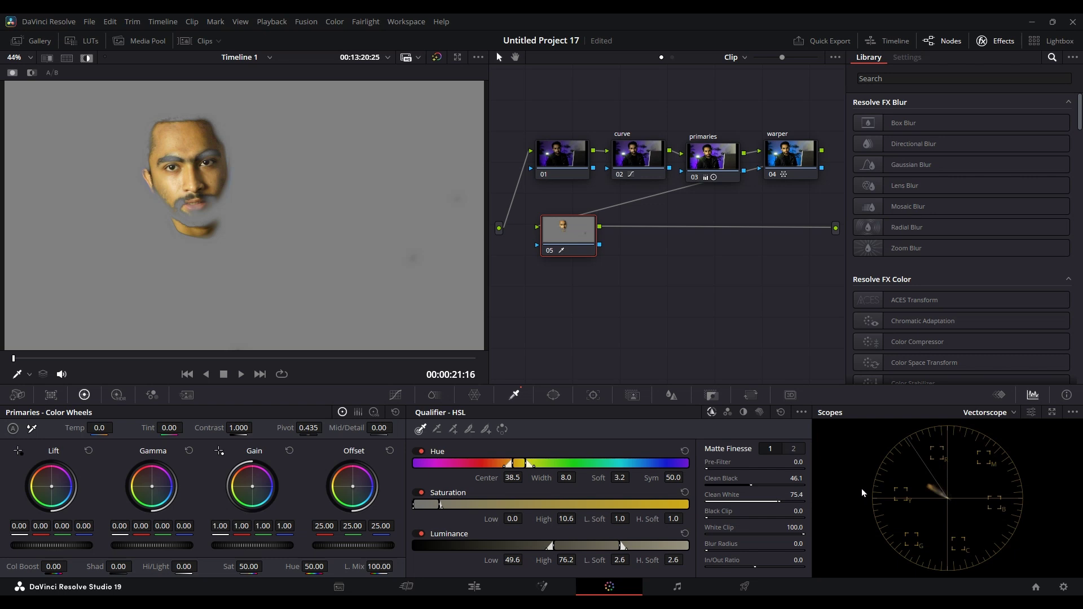
pyautogui.click(374, 411)
pyautogui.moveTo(152, 486); pyautogui.dragTo(151, 482)
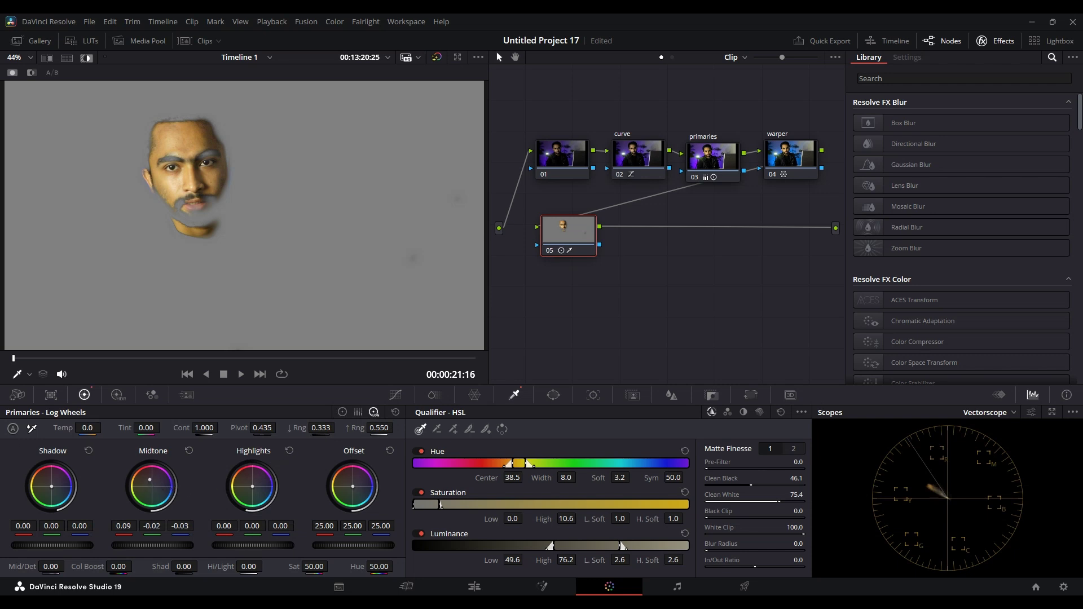
pyautogui.moveTo(150, 475); pyautogui.dragTo(165, 469)
pyautogui.moveTo(161, 472); pyautogui.dragTo(151, 479)
# Turn off the selection highlight and examine the skin correction up close on the face.
pyautogui.hotkey('shift', 'h')
pyautogui.scroll(4, 166, 227)
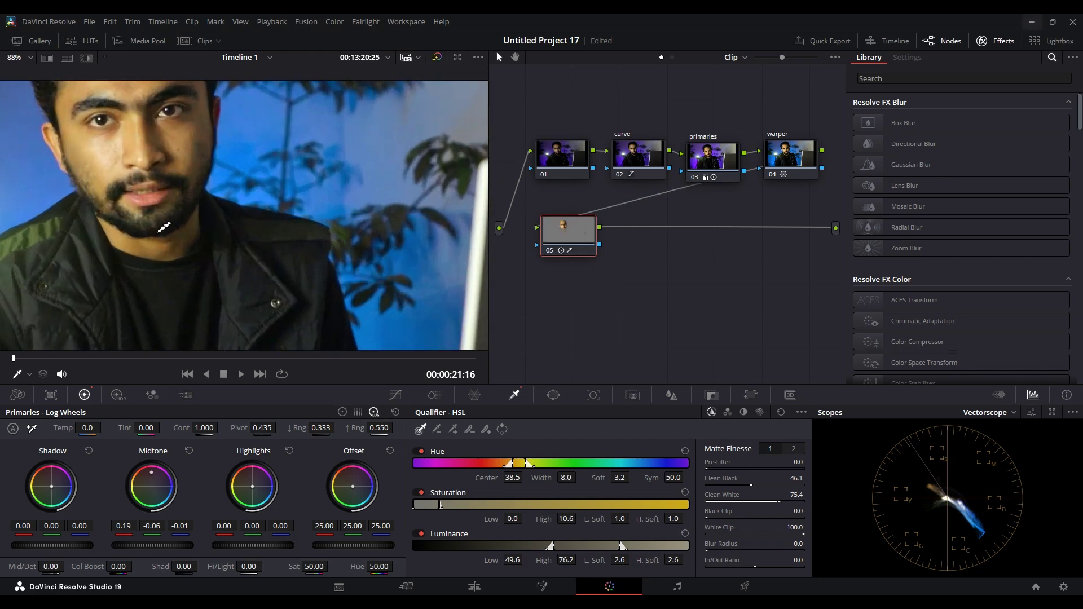
pyautogui.scroll(-1, 107, 165)
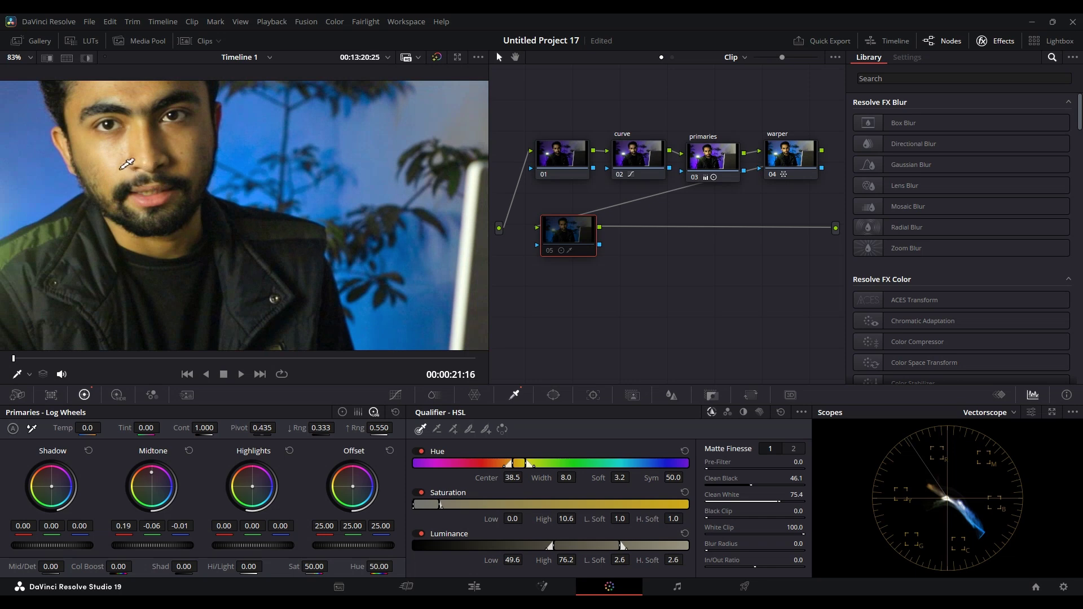
pyautogui.hotkey('shift', 'z')
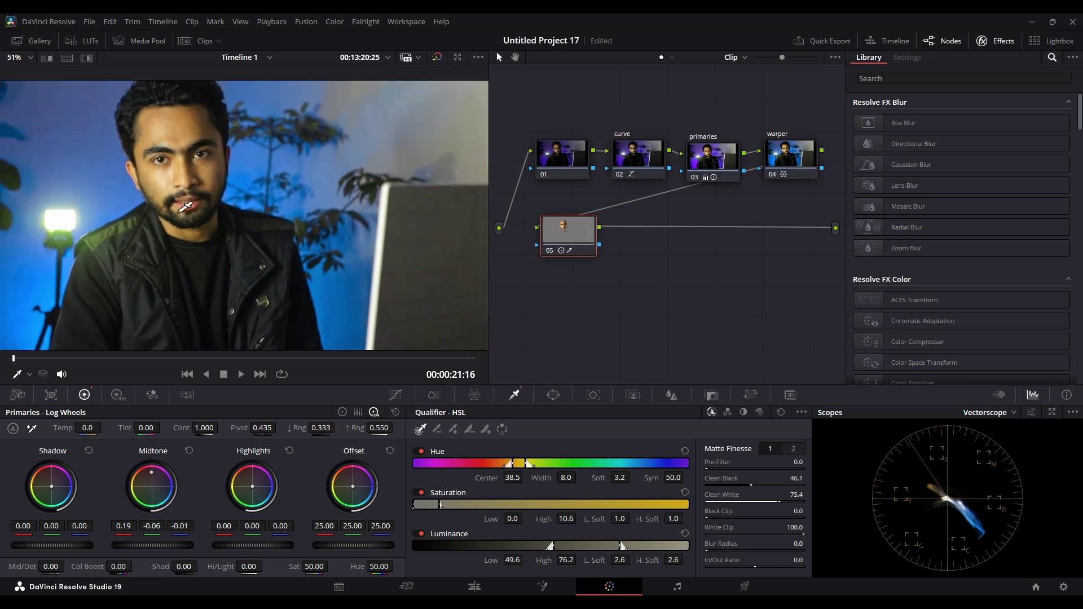
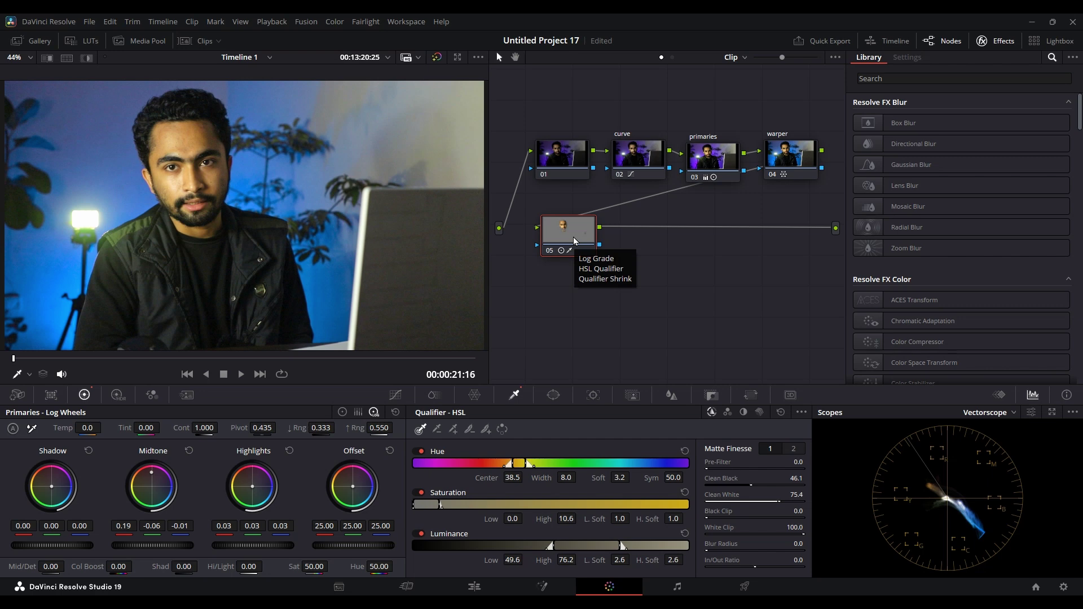
# Add a serial node after the skin-correction node and label the fifth node "skin".
pyautogui.scroll(-3, 308, 247)
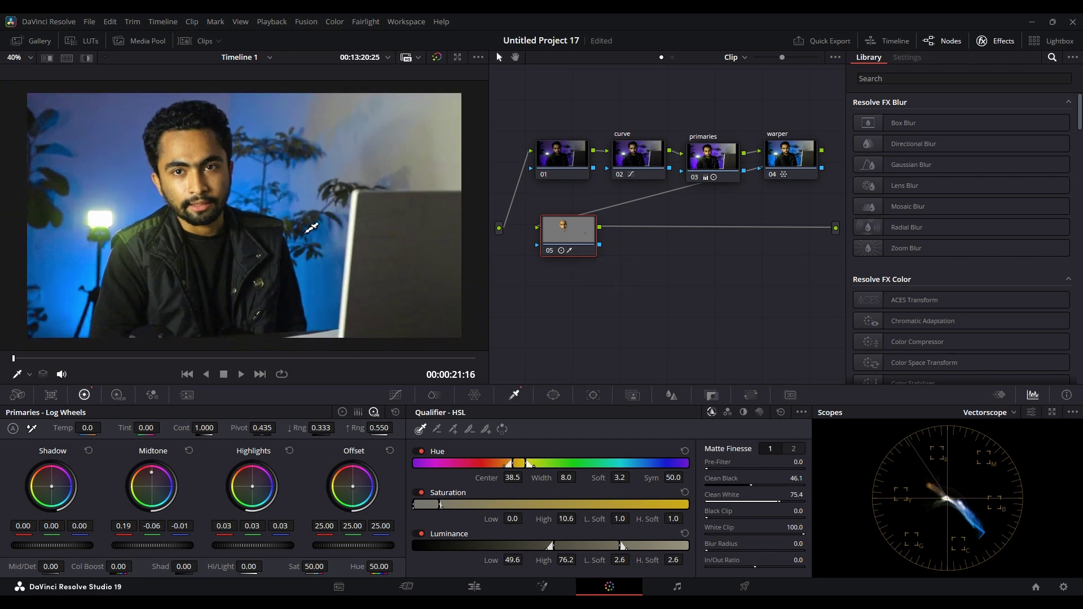
pyautogui.hotkey('ctrl', 's')
pyautogui.hotkey('alt', 's')
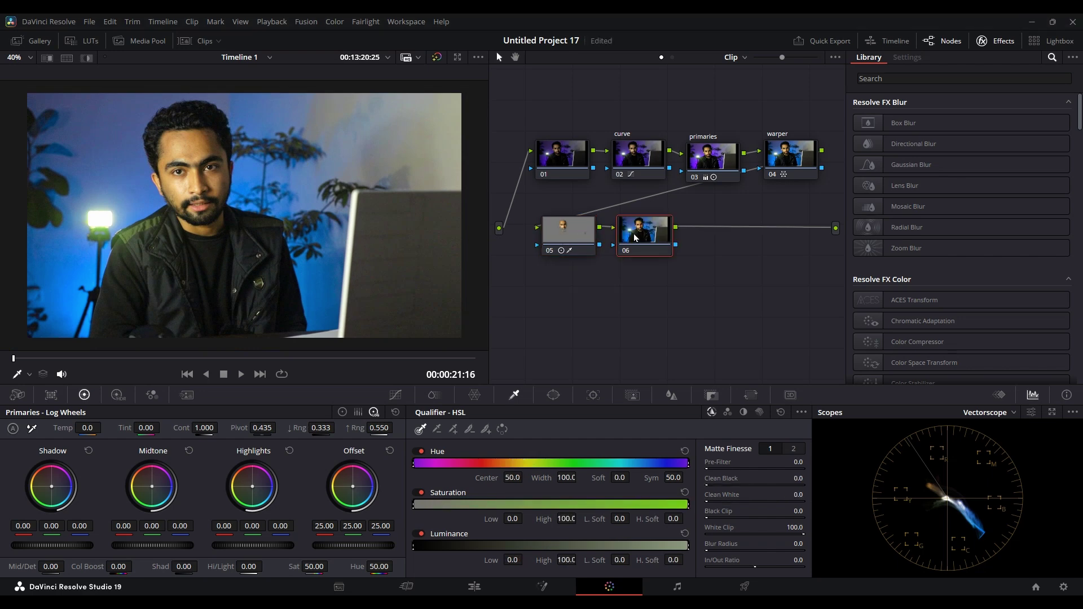
pyautogui.click(560, 242)
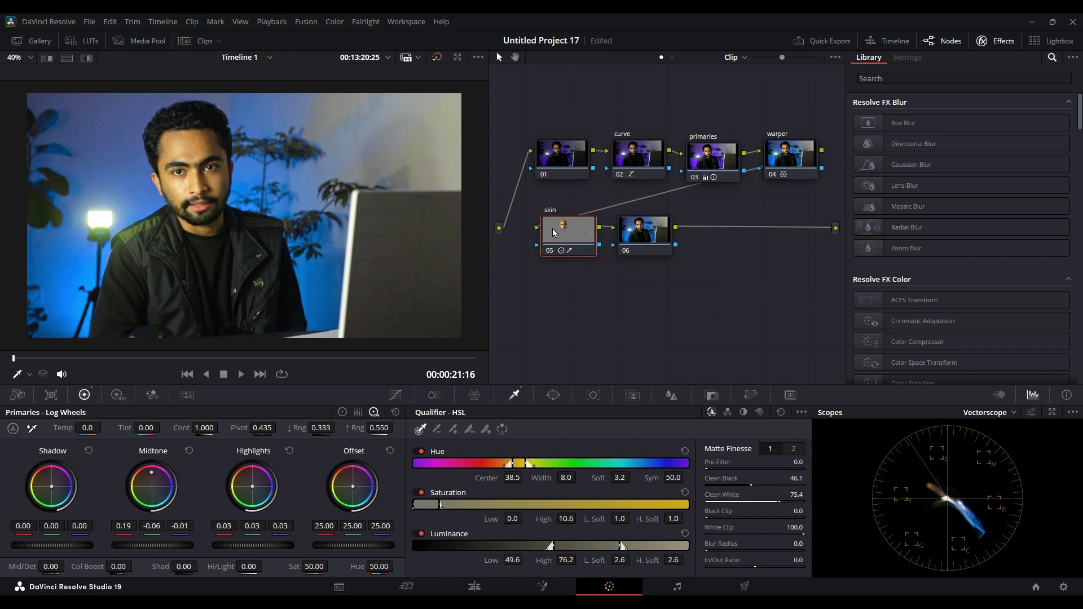
# On the sixth node, fit a circular window around the man's head and torso with aspect 37.88, rotation -2.80 and softness 4.31, and invert it.
pyautogui.click(656, 248)
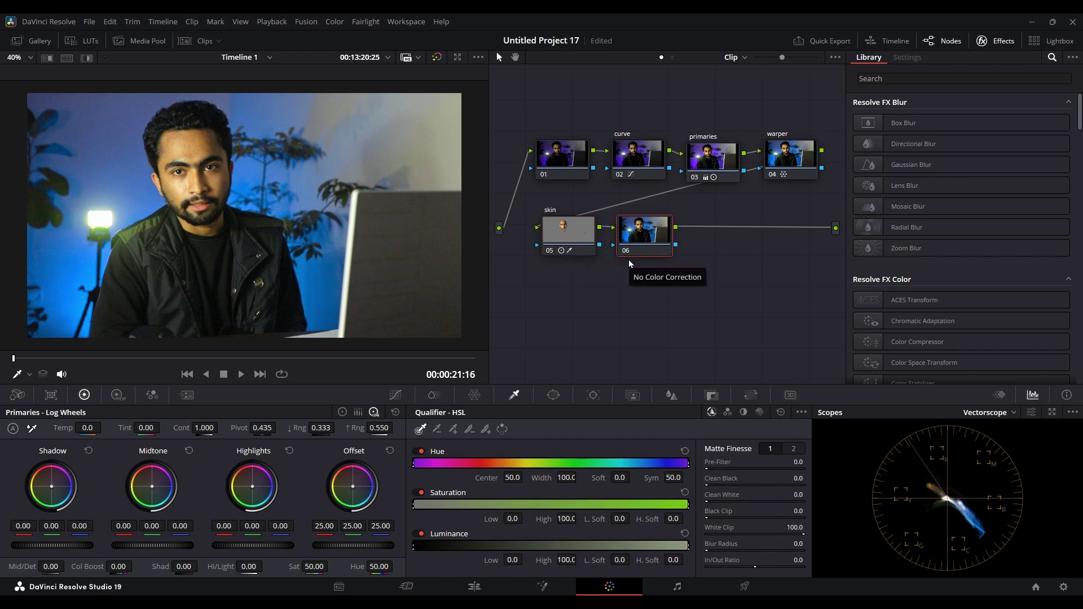
pyautogui.click(555, 396)
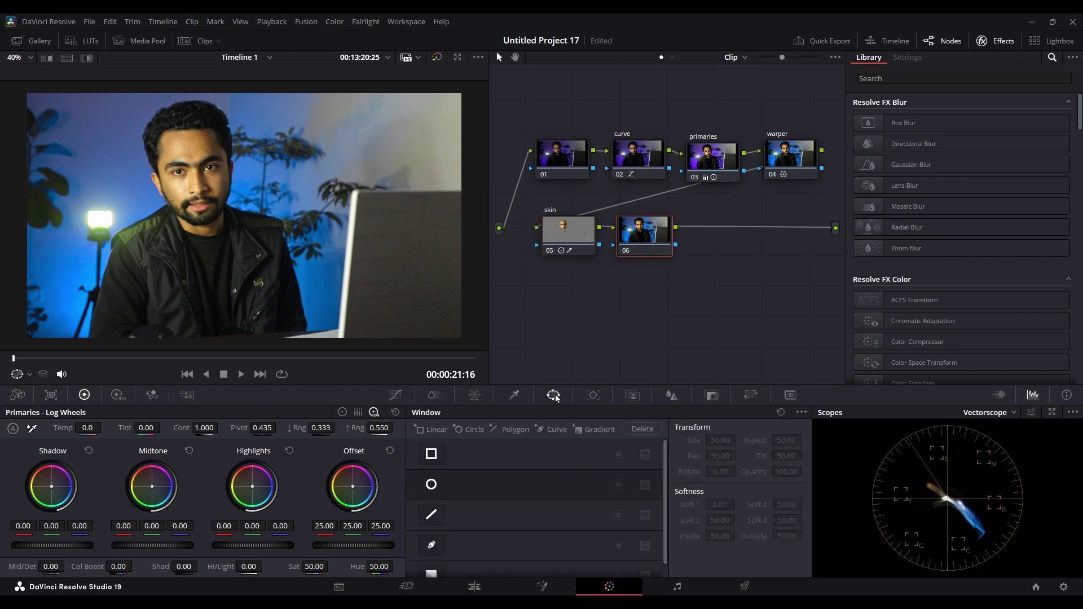
pyautogui.click(432, 486)
pyautogui.moveTo(246, 290); pyautogui.dragTo(250, 309)
pyautogui.moveTo(244, 260); pyautogui.dragTo(207, 252)
pyautogui.moveTo(275, 298); pyautogui.dragTo(305, 301)
pyautogui.moveTo(305, 209)
pyautogui.mouseDown()
pyautogui.moveTo(331, 211)
pyautogui.moveTo(277, 225)
pyautogui.moveTo(307, 205)
pyautogui.mouseUp()
pyautogui.moveTo(197, 152); pyautogui.dragTo(196, 157)
pyautogui.moveTo(296, 317); pyautogui.dragTo(304, 329)
pyautogui.moveTo(254, 267); pyautogui.dragTo(254, 272)
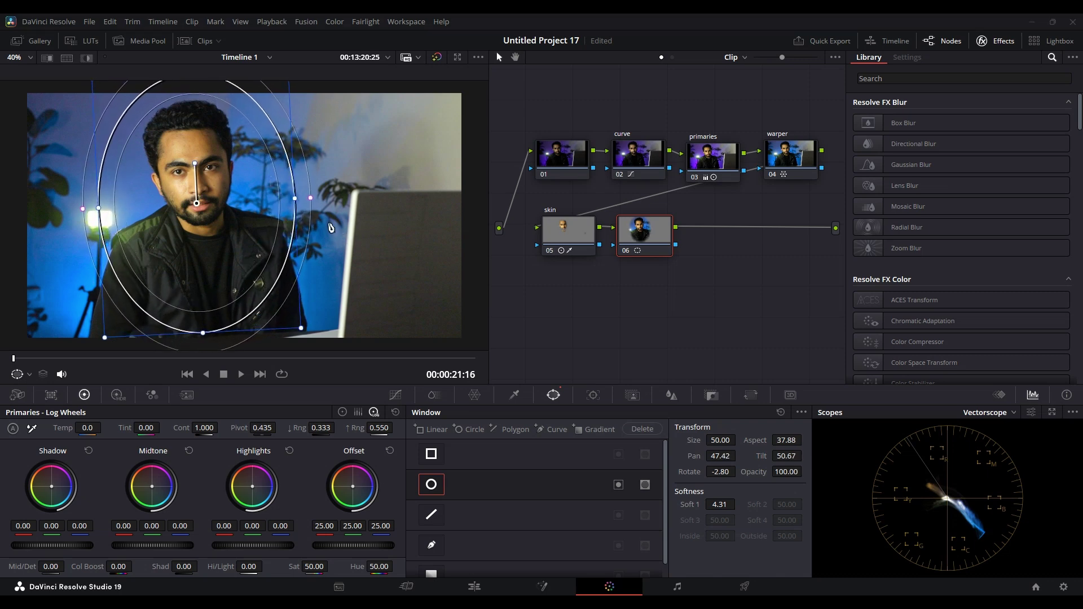
pyautogui.click(619, 484)
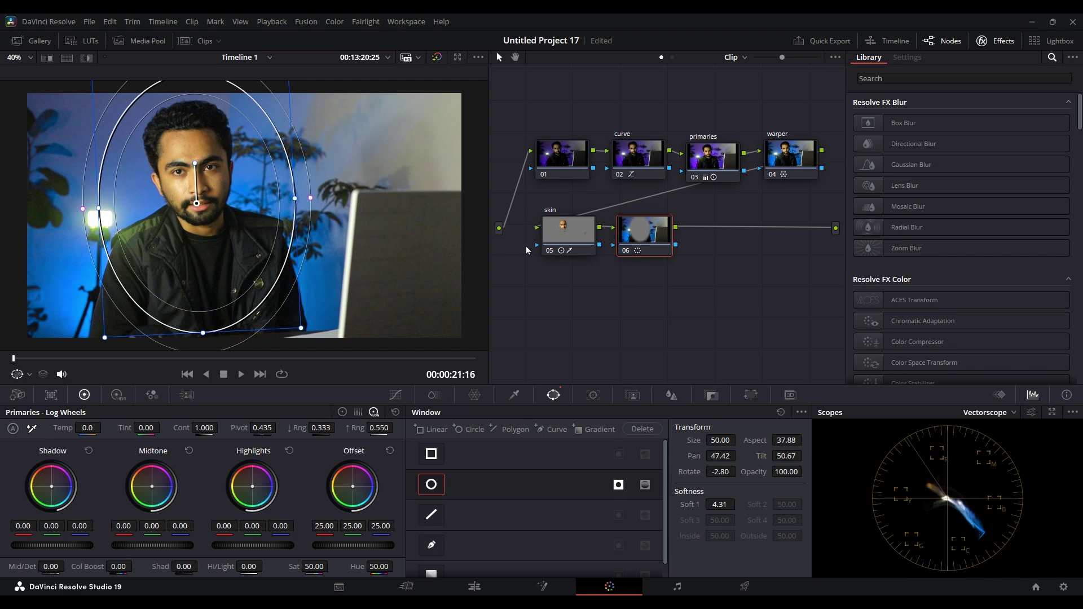
# Enable editable splines on the sixth node's custom curve and pull the shadow handle down to darken the background.
pyautogui.click(396, 395)
pyautogui.click(801, 412)
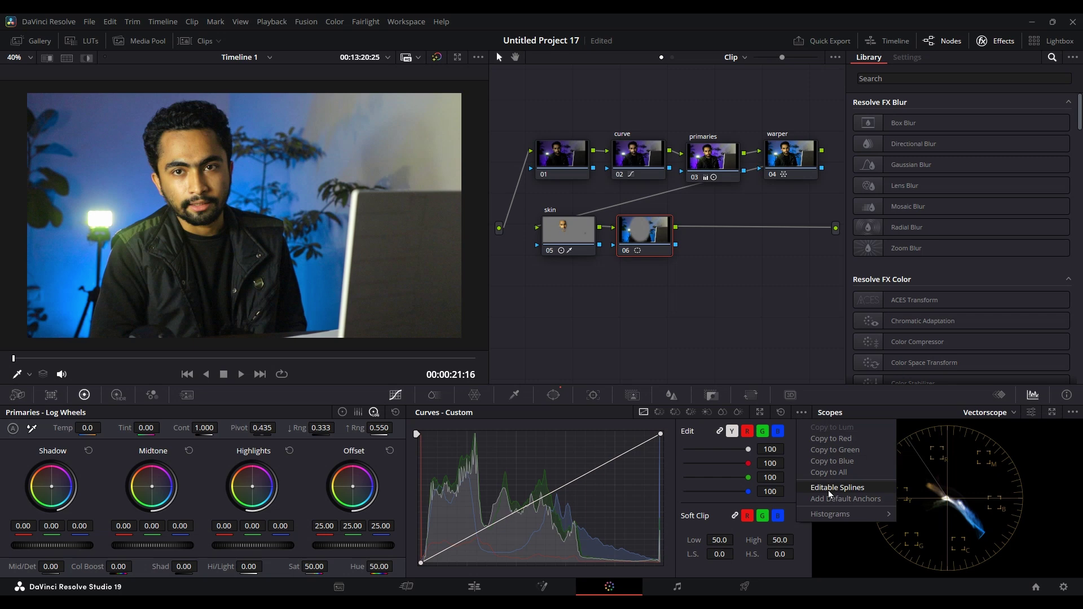
pyautogui.click(838, 490)
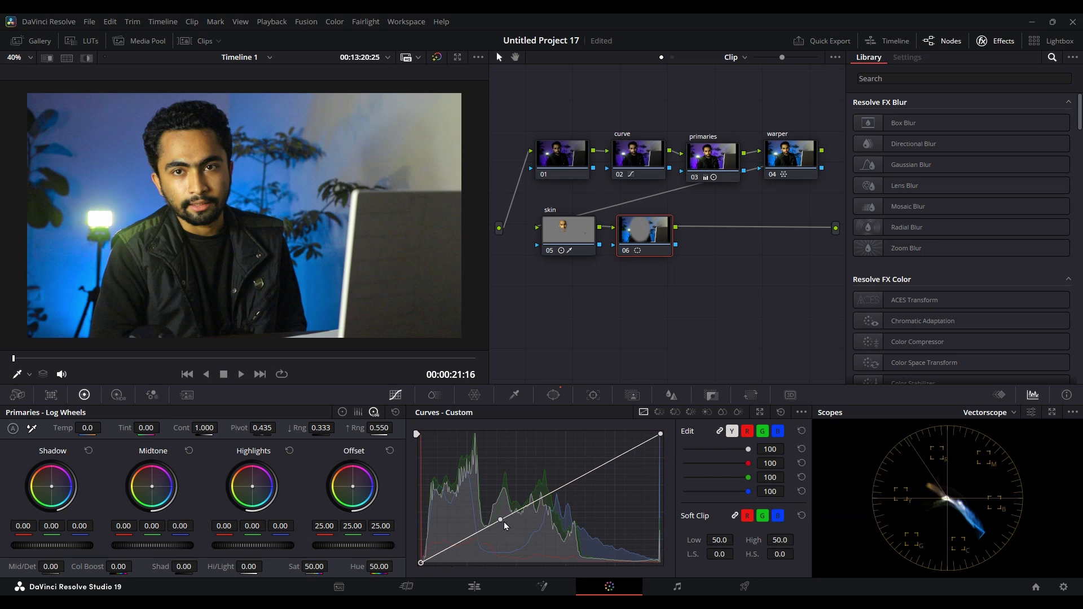
pyautogui.moveTo(499, 519); pyautogui.dragTo(467, 554)
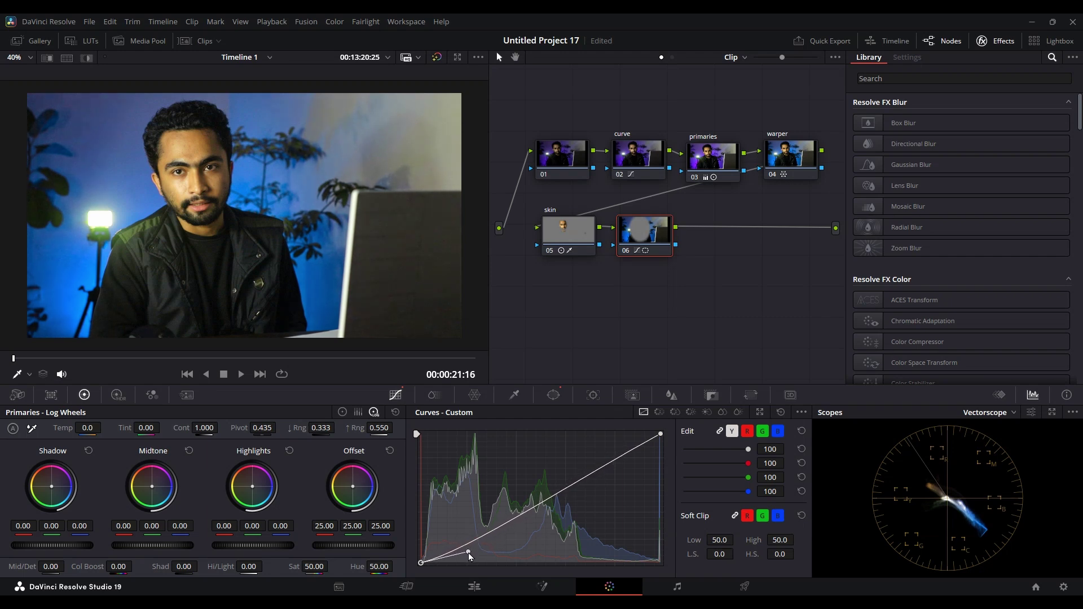
# Add an outside node from the sixth node and raise its upper curve handle slightly to brighten the man.
pyautogui.rightClick(642, 231)
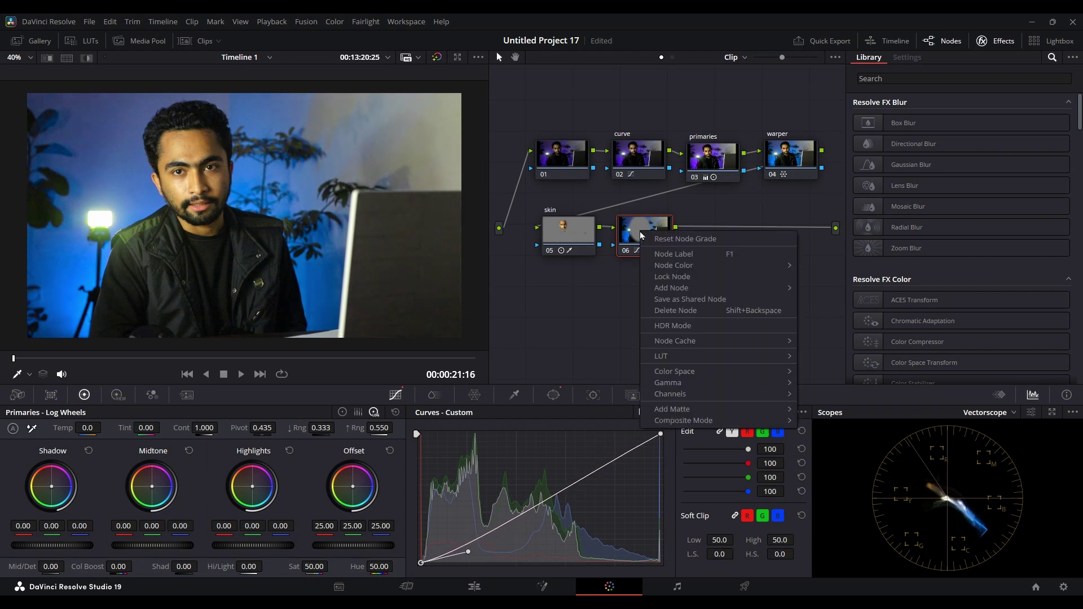
pyautogui.moveTo(704, 289)
pyautogui.click(844, 334)
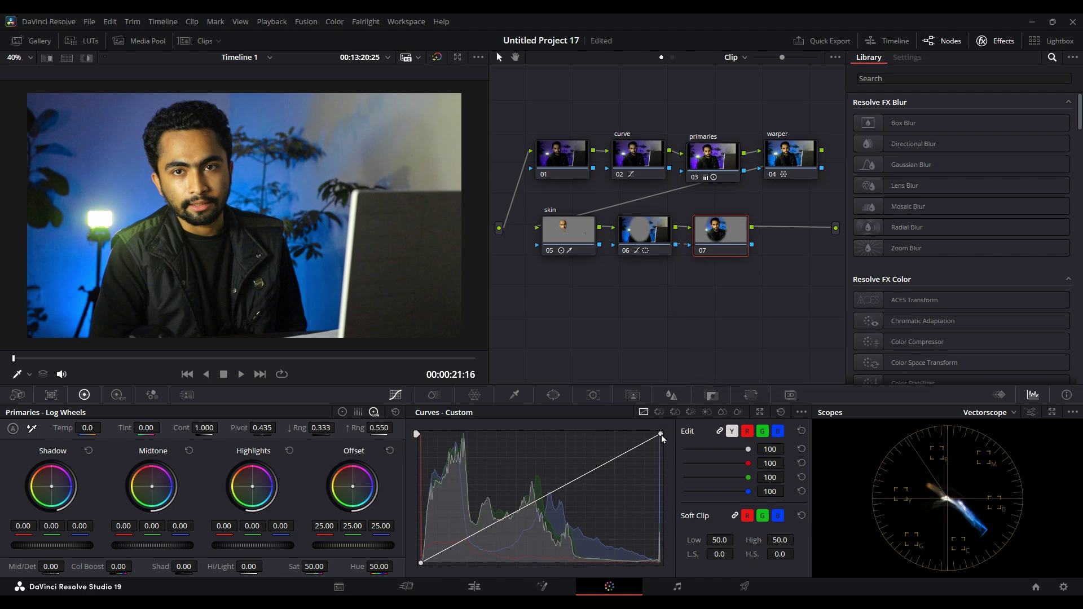
pyautogui.click(590, 474)
pyautogui.moveTo(589, 474)
pyautogui.mouseDown()
pyautogui.moveTo(572, 470)
pyautogui.moveTo(575, 457)
pyautogui.moveTo(548, 486)
pyautogui.moveTo(593, 449)
pyautogui.moveTo(566, 468)
pyautogui.moveTo(585, 468)
pyautogui.mouseUp()
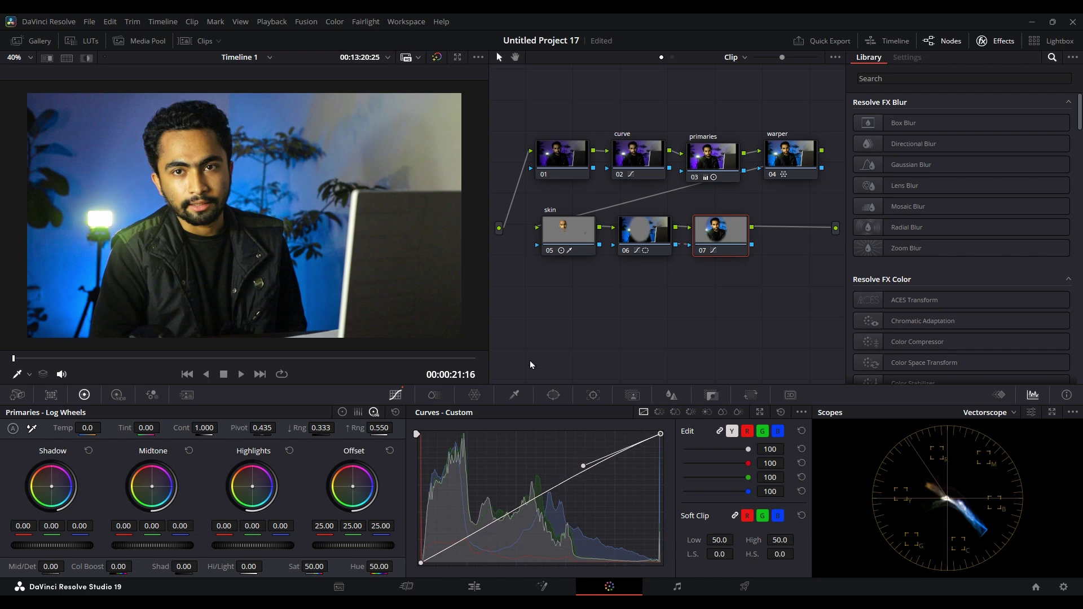
# Compare the image with the sixth and seventh nodes disabled and enabled.
pyautogui.click(636, 250)
pyautogui.hotkey('ctrl', 'd')
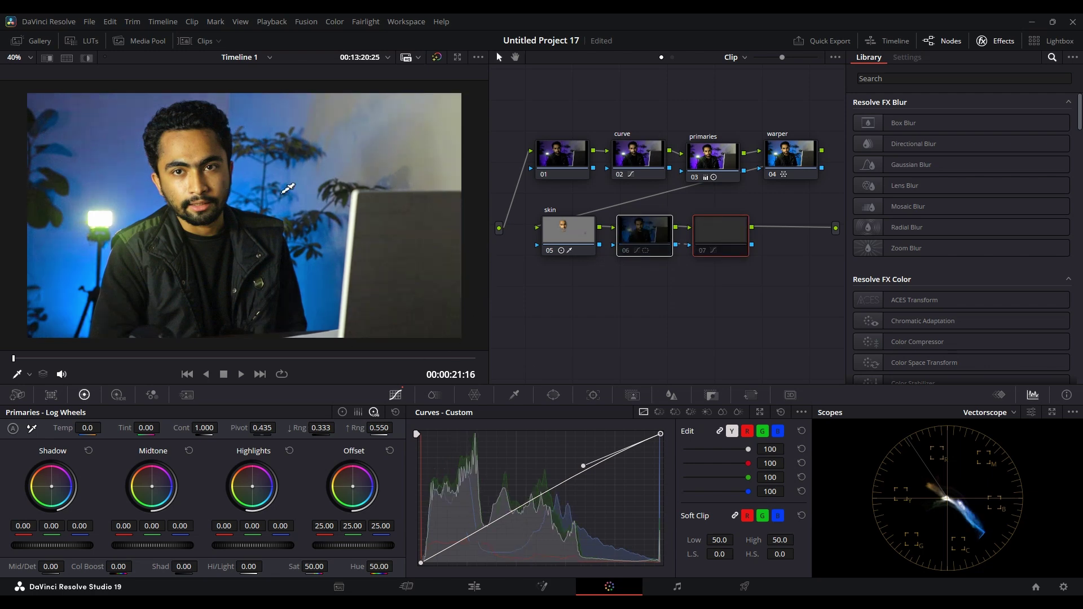
pyautogui.hotkey('ctrl', 'd')
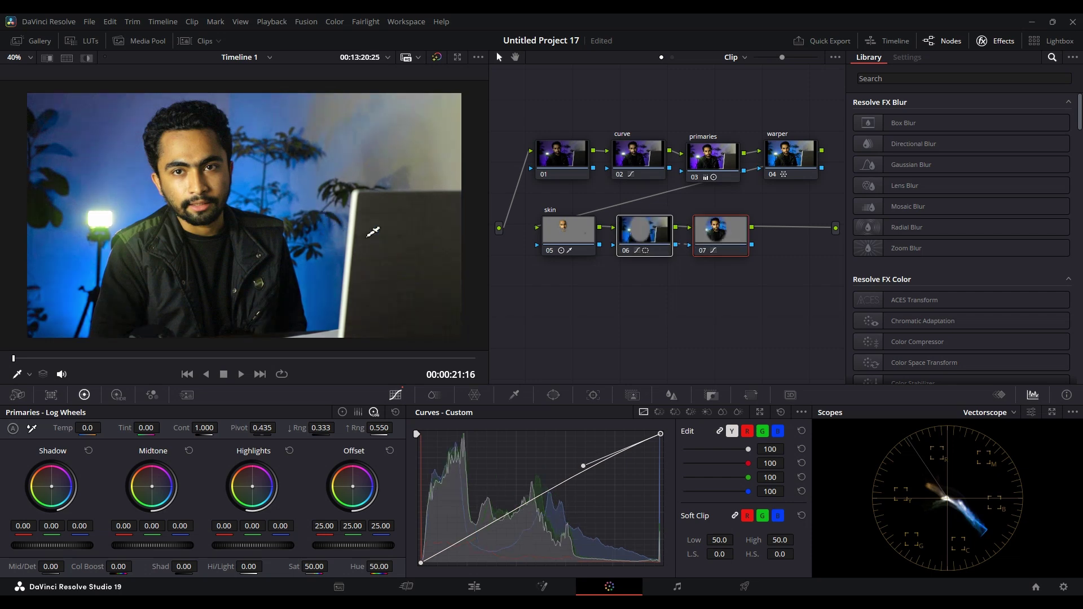
# Add a serial node after the seventh node, place it below the second row and label it "glow".
pyautogui.click(737, 229)
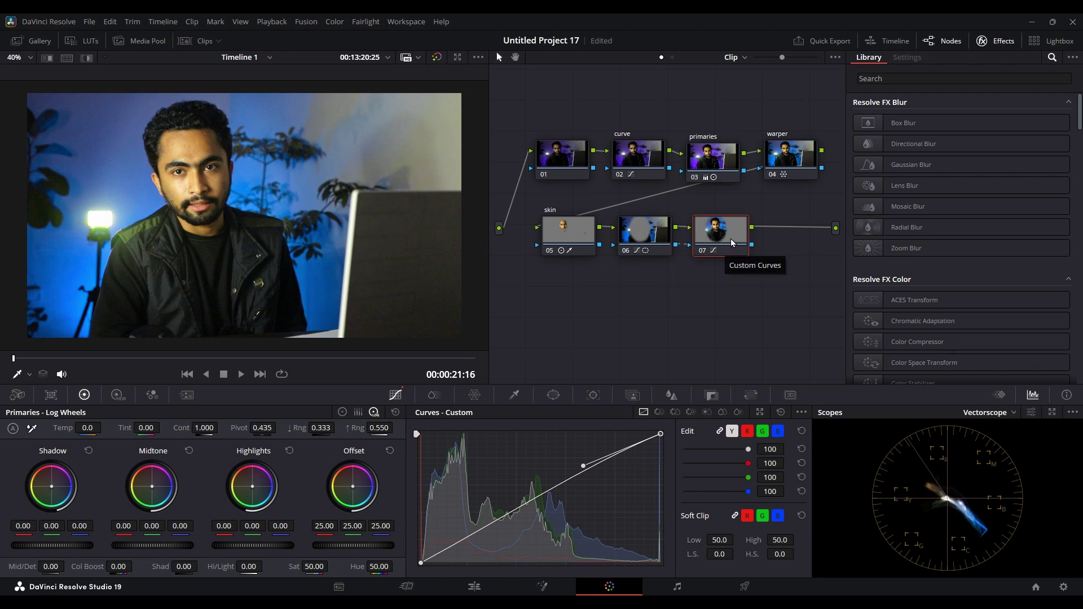
pyautogui.hotkey('alt', 's')
pyautogui.moveTo(747, 286); pyautogui.dragTo(593, 326)
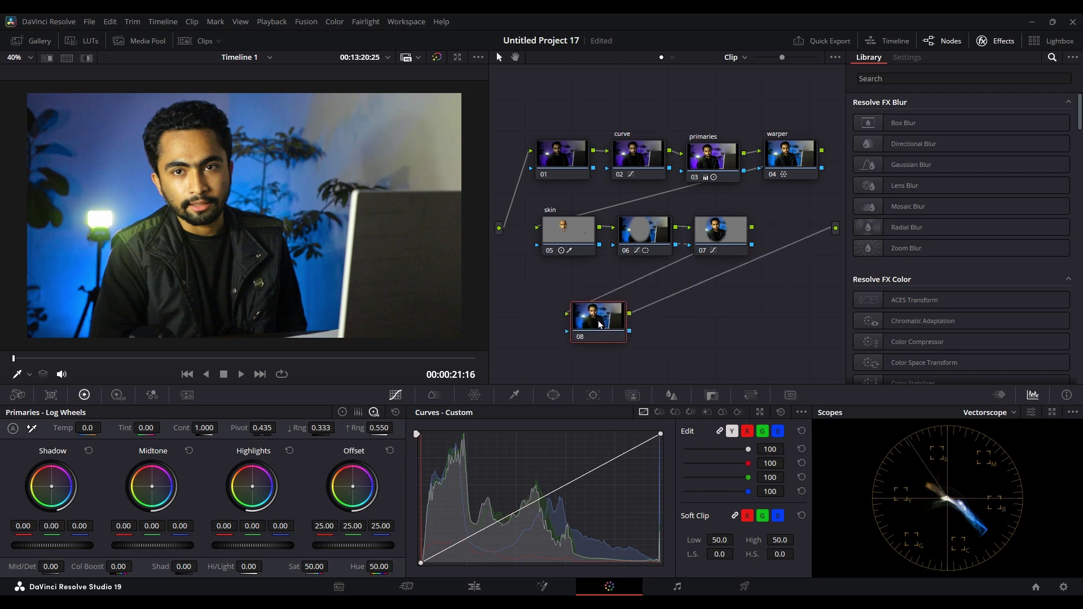
pyautogui.write('glow')
pyautogui.press('Return')
# Search the effects library for "glow" and apply the Glow effect to the eighth node.
pyautogui.click(997, 42)
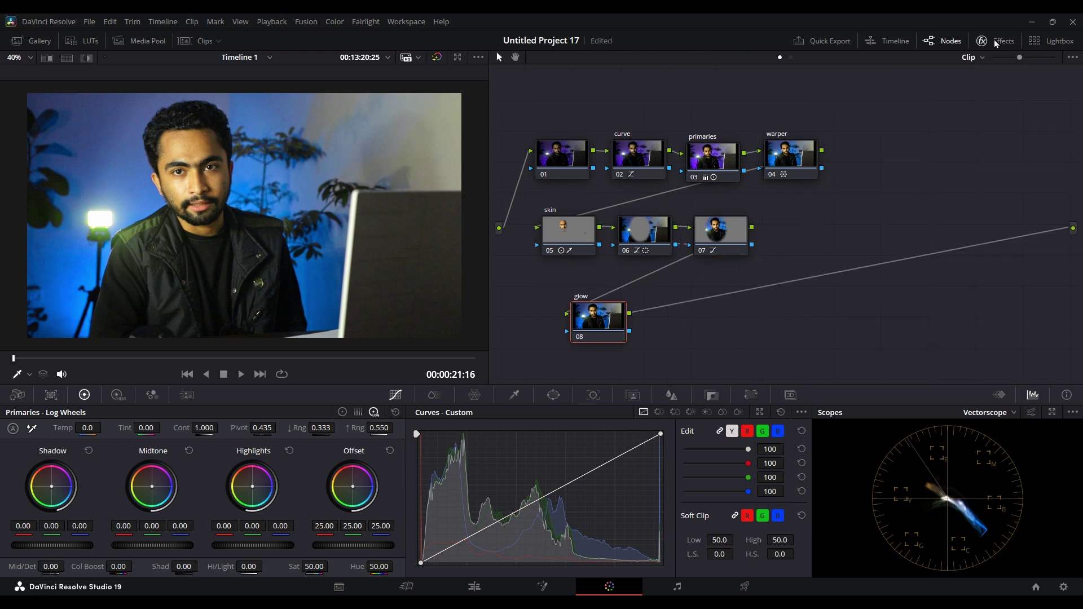
pyautogui.click(995, 42)
pyautogui.click(948, 79)
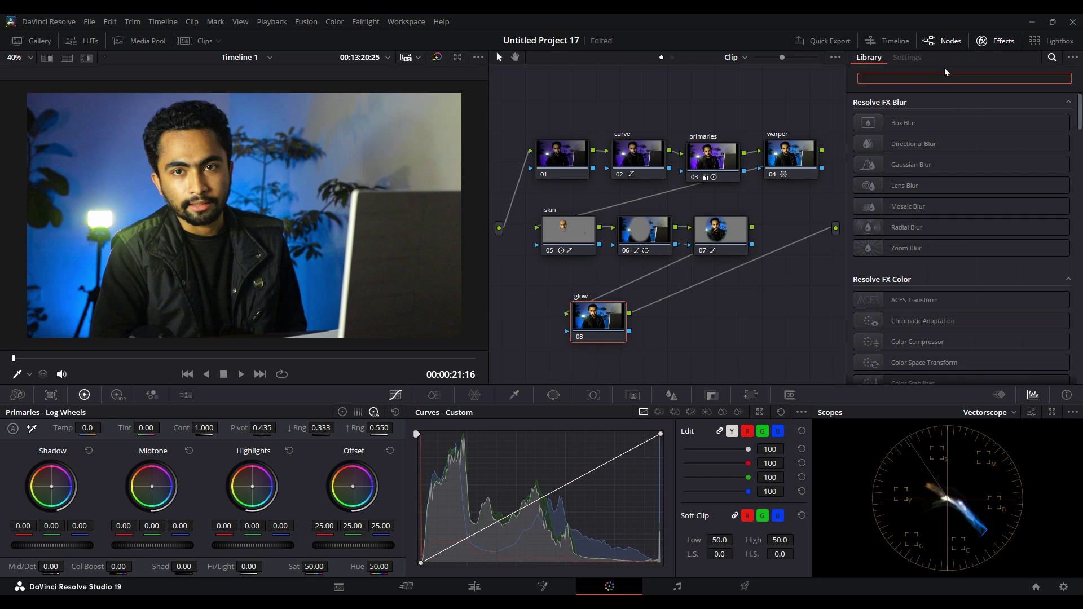
pyautogui.write('glow')
pyautogui.moveTo(931, 128); pyautogui.dragTo(565, 318)
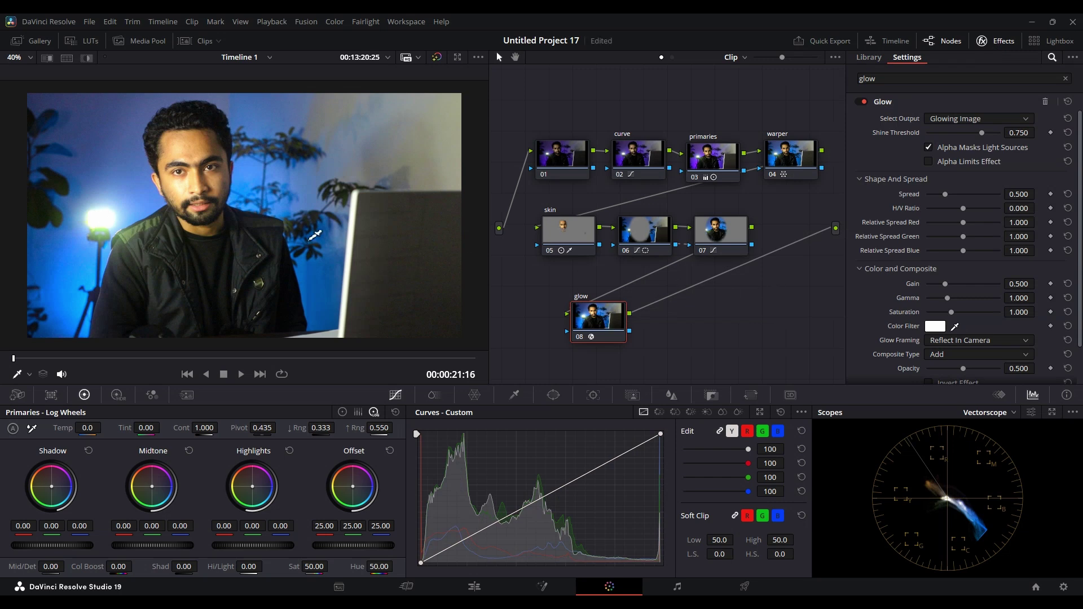
# Try several basic colors for the Glow's color filter and set it to orange #ffaa00.
pyautogui.scroll(-3, 908, 342)
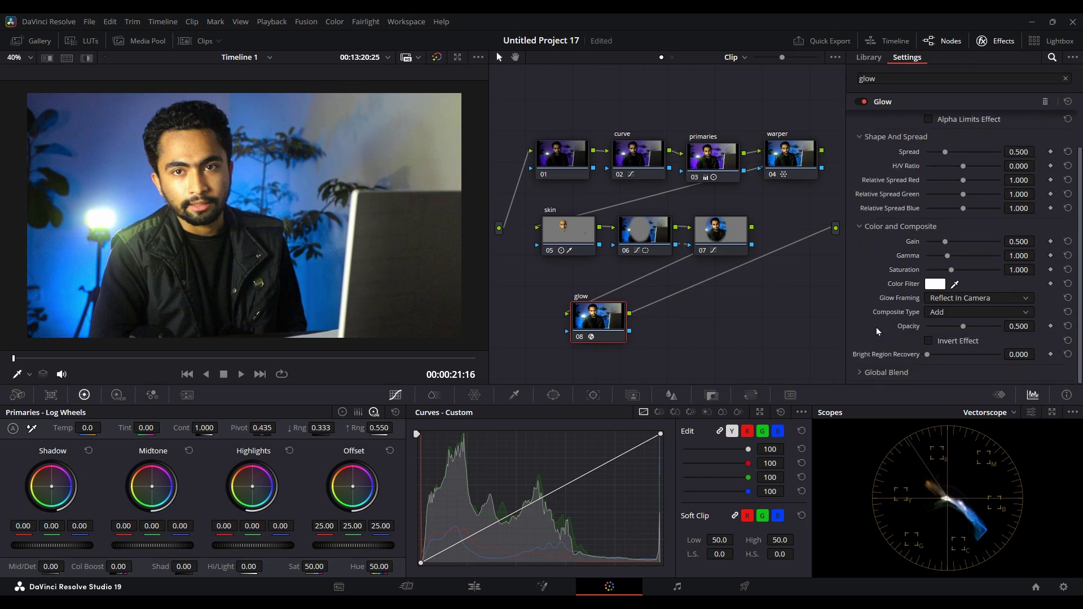
pyautogui.click(936, 286)
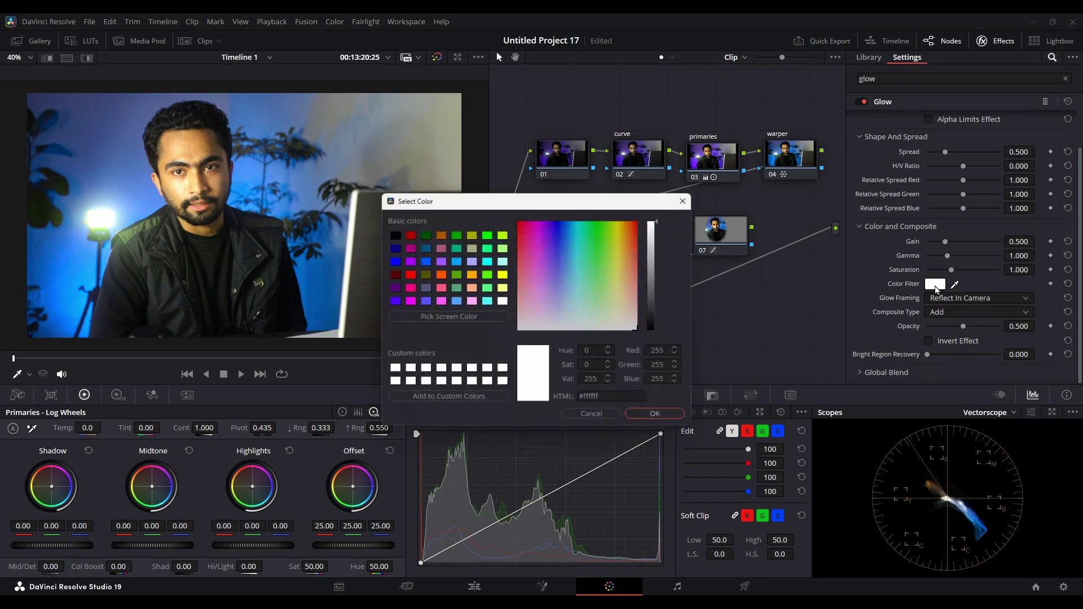
pyautogui.click(471, 275)
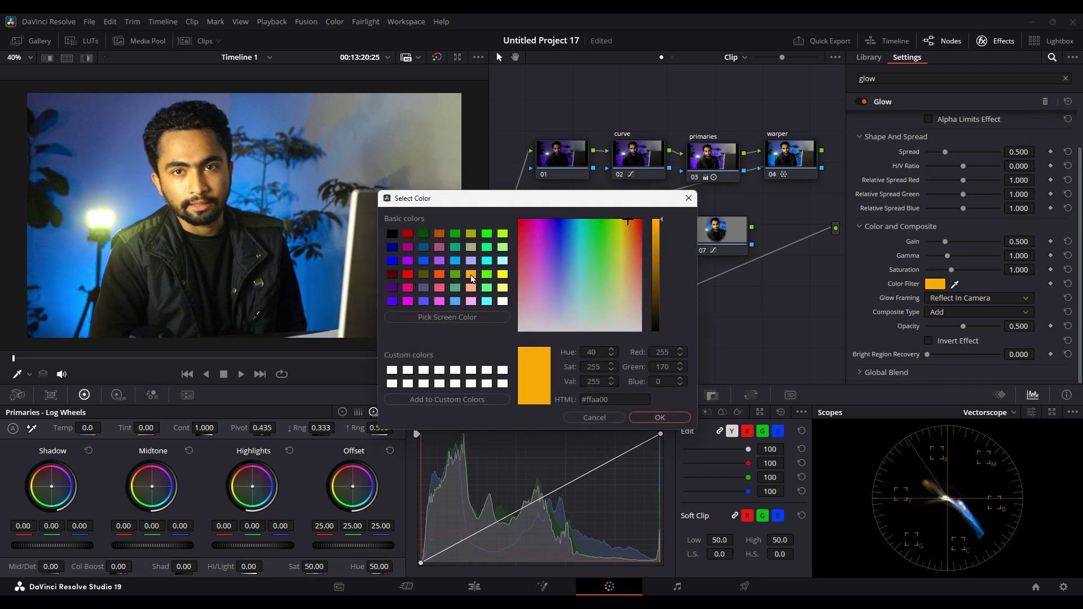
pyautogui.click(410, 236)
pyautogui.click(424, 233)
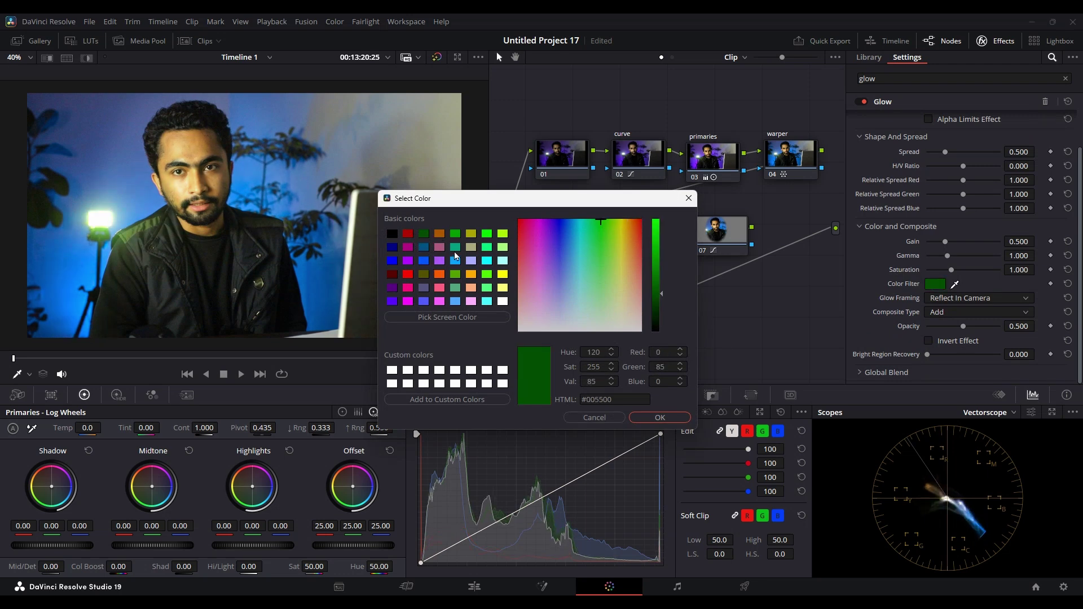
pyautogui.click(503, 235)
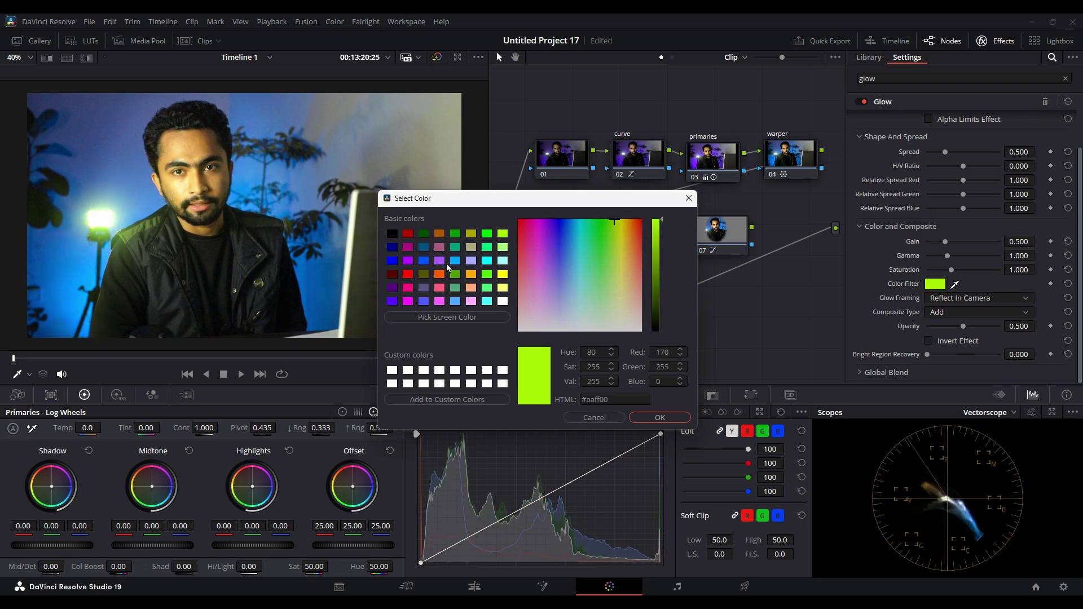
pyautogui.click(411, 276)
pyautogui.click(472, 276)
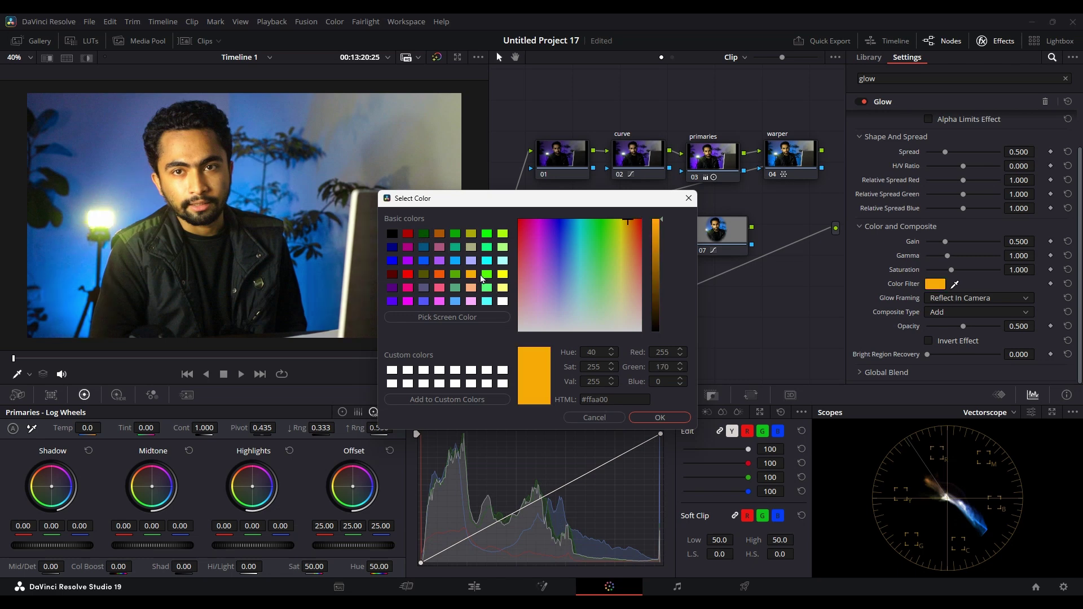
pyautogui.click(503, 275)
pyautogui.click(471, 274)
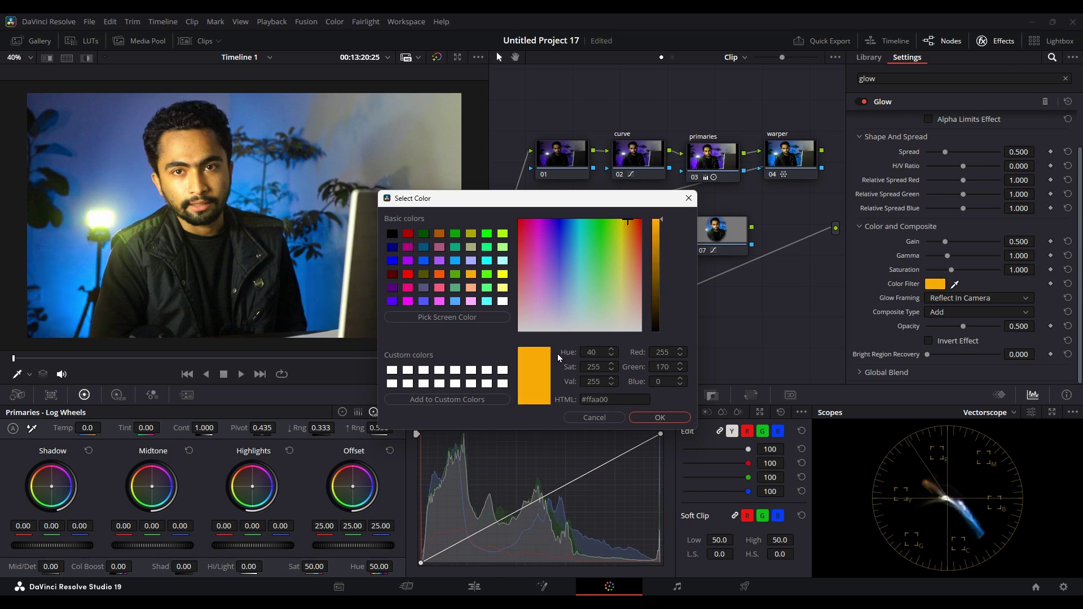
pyautogui.click(661, 419)
# Lower the Glow's opacity to 0.256 and test its global blend amount.
pyautogui.moveTo(963, 327); pyautogui.dragTo(946, 331)
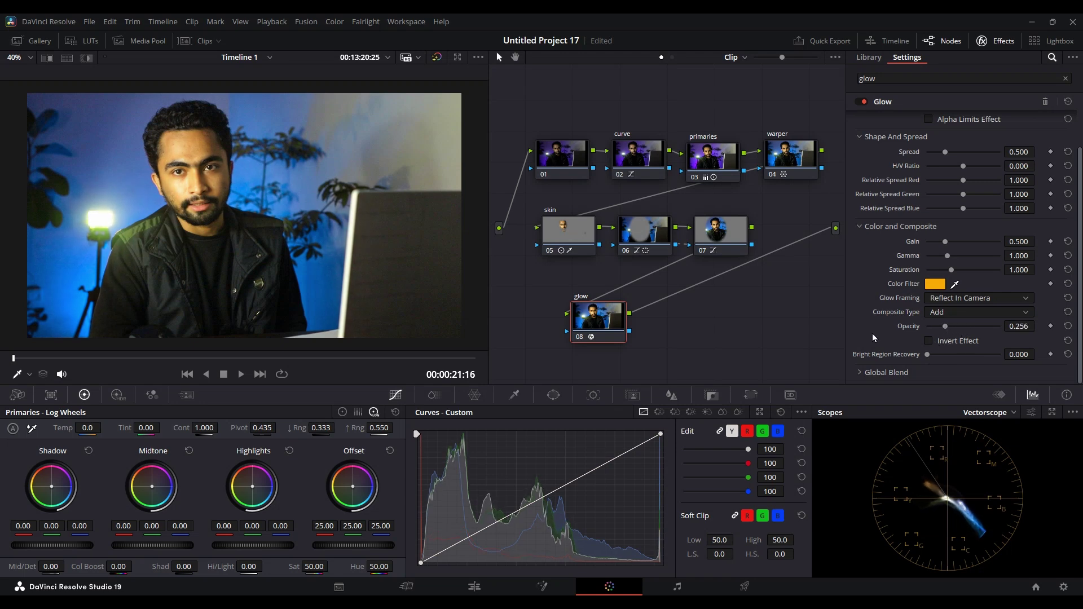
pyautogui.click(862, 371)
pyautogui.moveTo(997, 374)
pyautogui.mouseDown()
pyautogui.moveTo(956, 375)
pyautogui.moveTo(997, 378)
pyautogui.mouseUp()
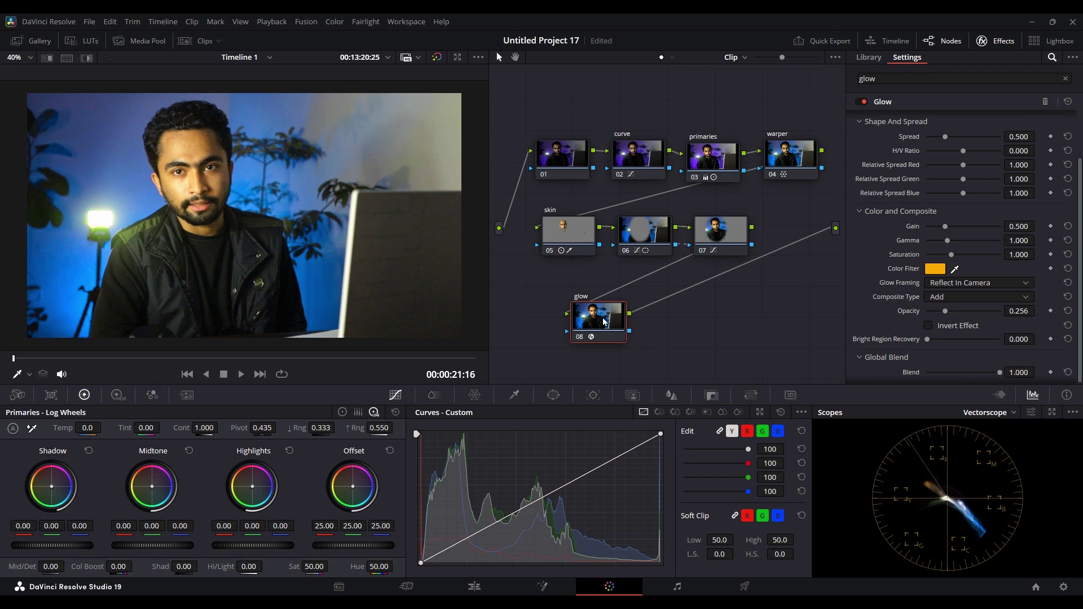
# Toggle the glow node off and on repeatedly to compare the light source with and without the glow.
pyautogui.hotkey('ctrl', 'd')
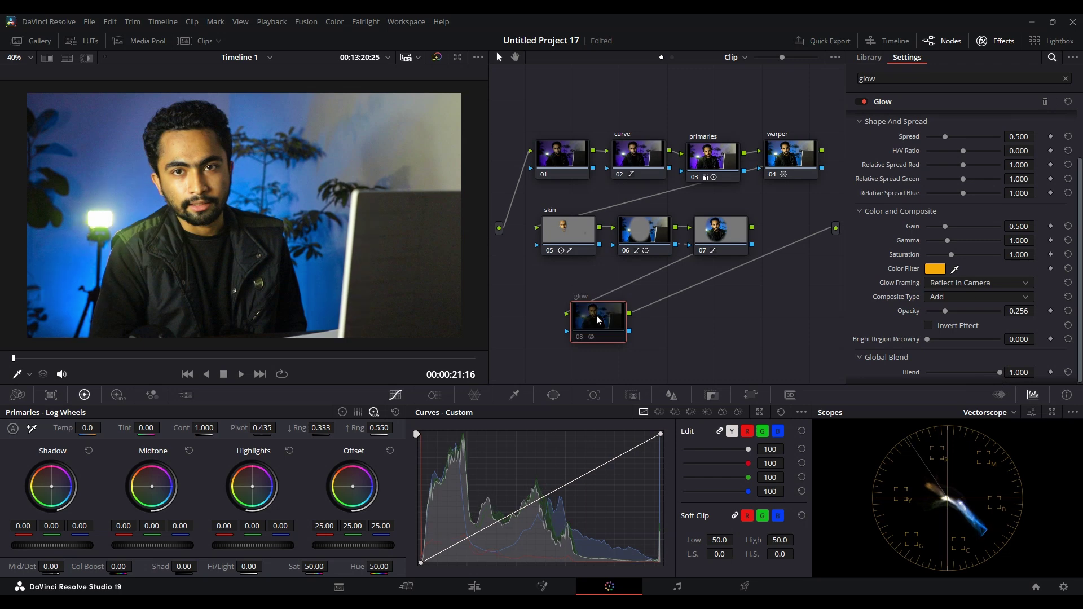
pyautogui.hotkey('ctrl', 'd')
pyautogui.hotkey('ctrl', 'd')
pyautogui.hotkey('ctrl', 'd')
pyautogui.hotkey('ctrl', 'd')
pyautogui.hotkey('ctrl', 'd')
pyautogui.hotkey('ctrl', 'd')
pyautogui.hotkey('ctrl', 'd')
pyautogui.hotkey('ctrl', 'd')
pyautogui.hotkey('ctrl', 'd')
pyautogui.hotkey('ctrl', 'd')
pyautogui.hotkey('ctrl', 'd')
pyautogui.hotkey('ctrl', 'd')
pyautogui.hotkey('ctrl', 'd')
pyautogui.hotkey('ctrl', 'd')
pyautogui.hotkey('ctrl', 'd')
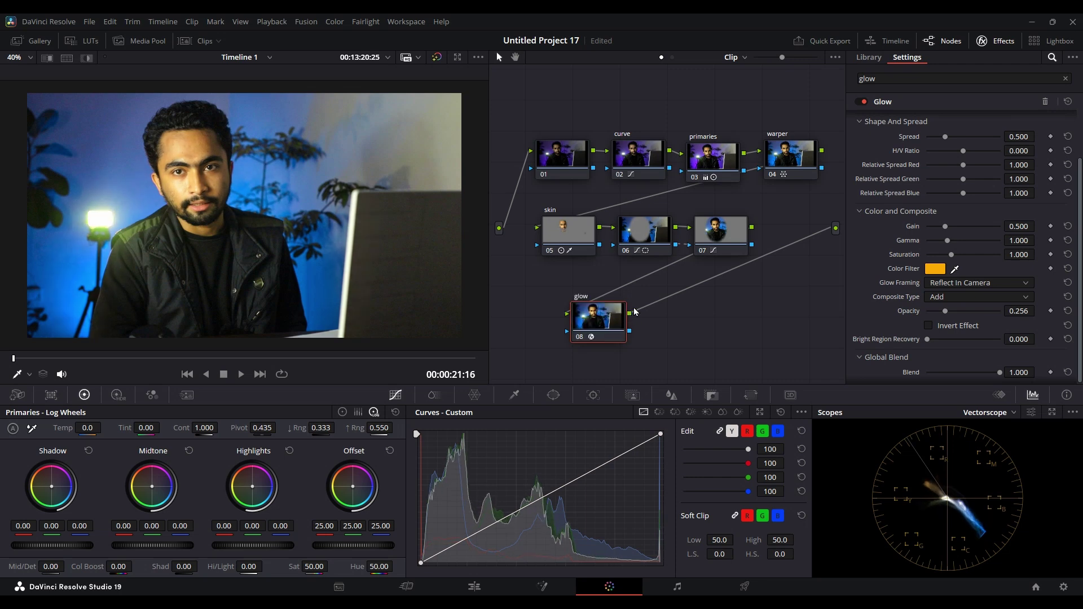
# Add a serial node after the glow node, search for "vig" and apply the Vignette effect to the new node.
pyautogui.moveTo(674, 327); pyautogui.dragTo(645, 319)
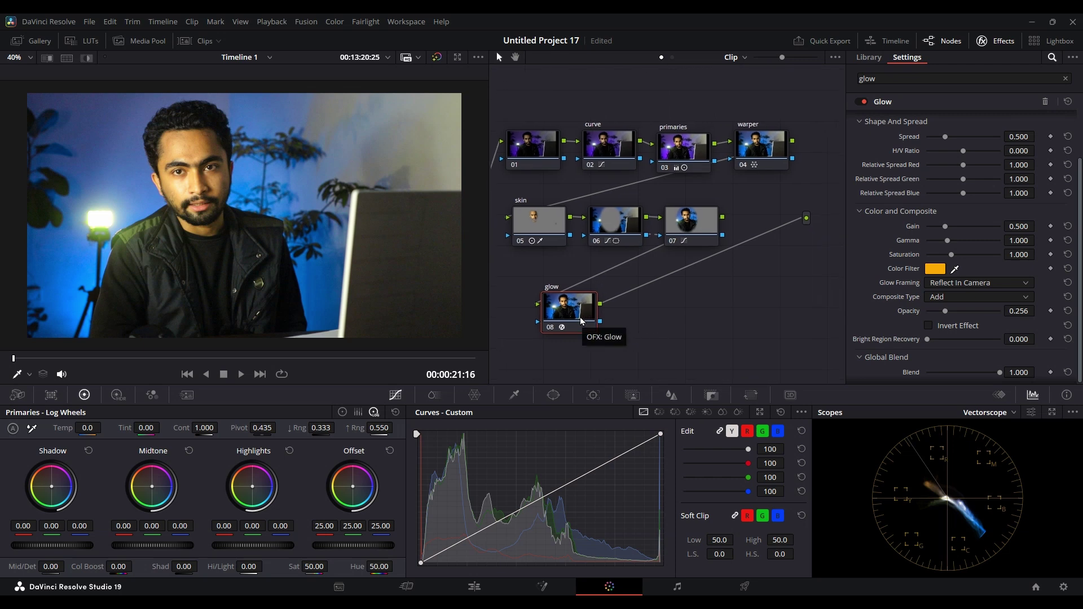
pyautogui.hotkey('alt', 's')
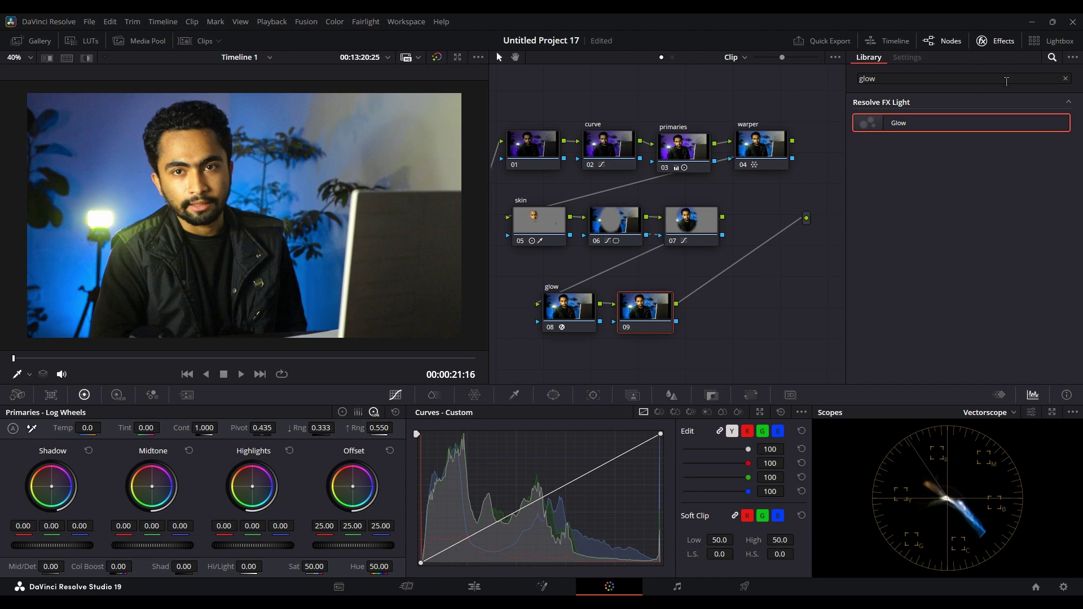
pyautogui.click(1065, 78)
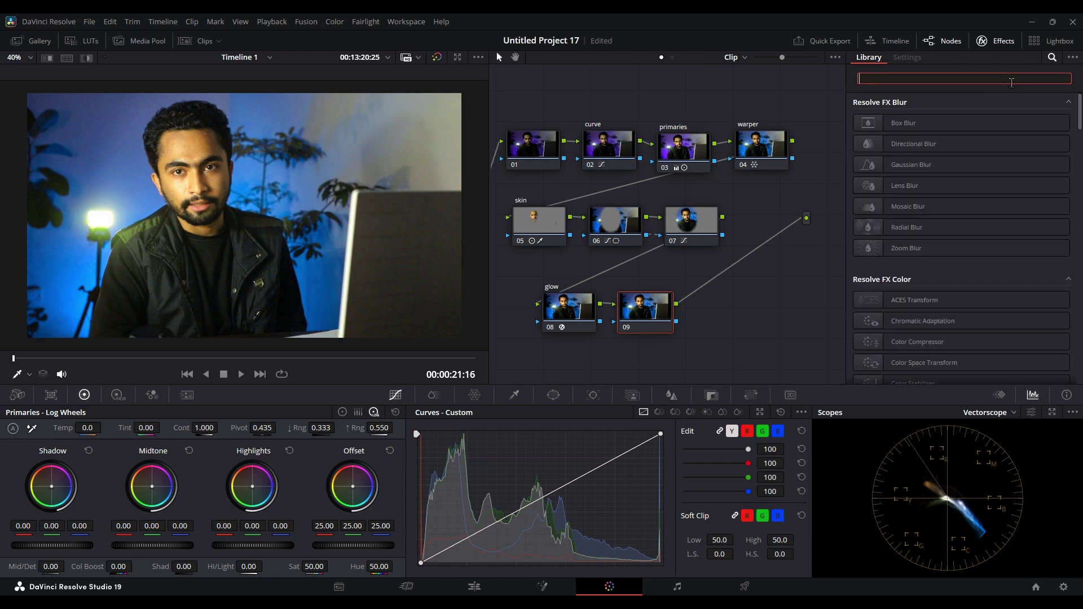
pyautogui.write('vig')
pyautogui.moveTo(959, 122); pyautogui.dragTo(658, 323)
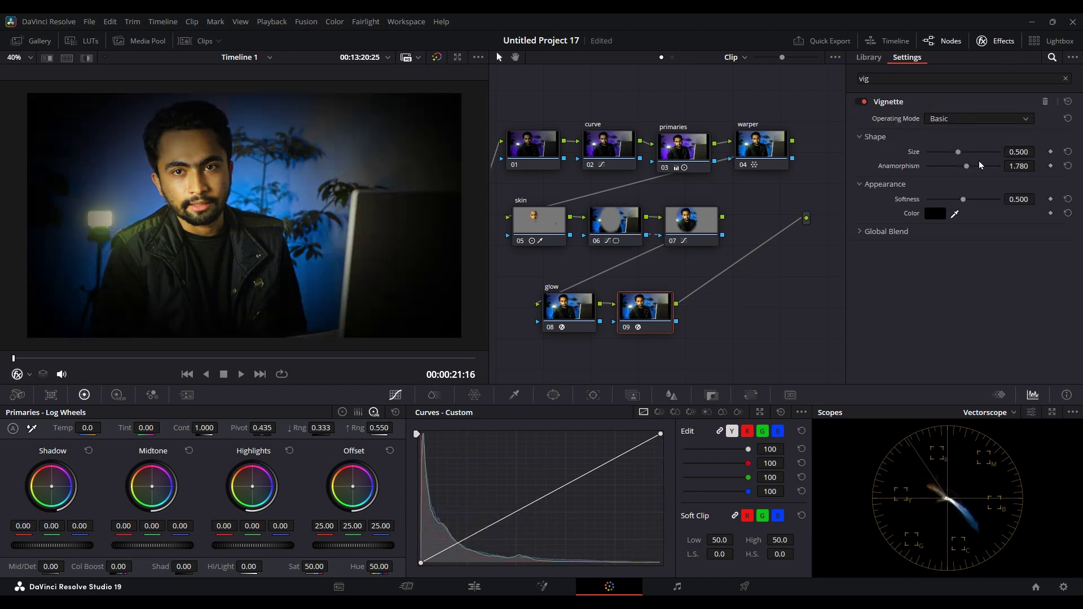
# Soften the ninth node's vignette with size 0.905, anamorphism 2.089 and softness 0.760.
pyautogui.click(622, 219)
pyautogui.click(697, 222)
pyautogui.click(650, 306)
pyautogui.moveTo(959, 154); pyautogui.dragTo(982, 201)
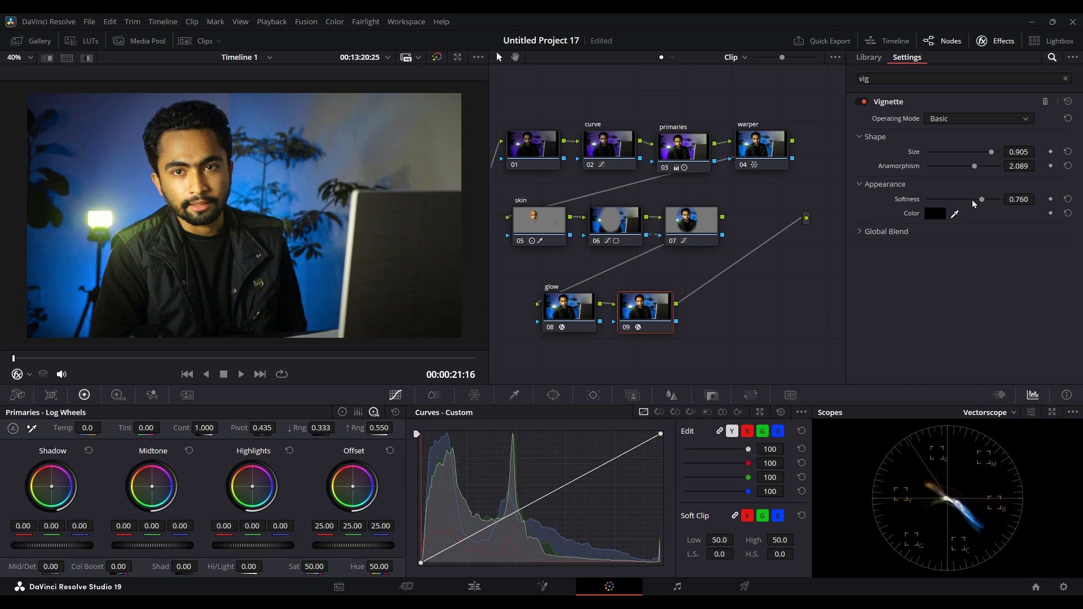
# Compare the image with the vignette node off and on, and delete the vignette node.
pyautogui.hotkey('ctrl', 'd')
pyautogui.hotkey('ctrl', 'd')
pyautogui.hotkey('ctrl', 'd')
pyautogui.hotkey('ctrl', 'd')
pyautogui.hotkey('ctrl', 'd')
pyautogui.hotkey('ctrl', 'd')
pyautogui.hotkey('ctrl', 'd')
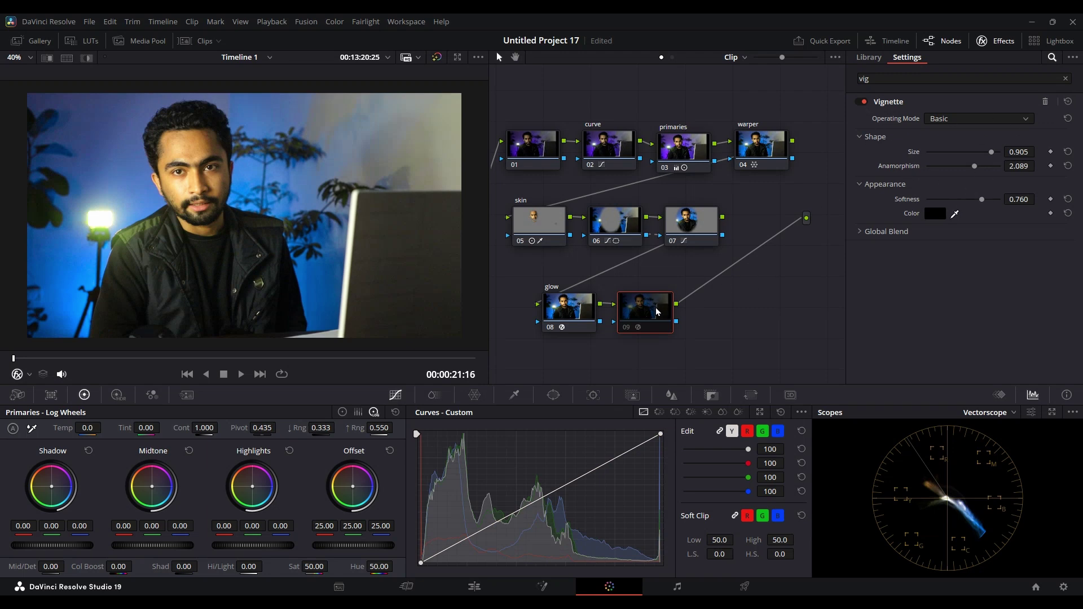
pyautogui.press('Delete')
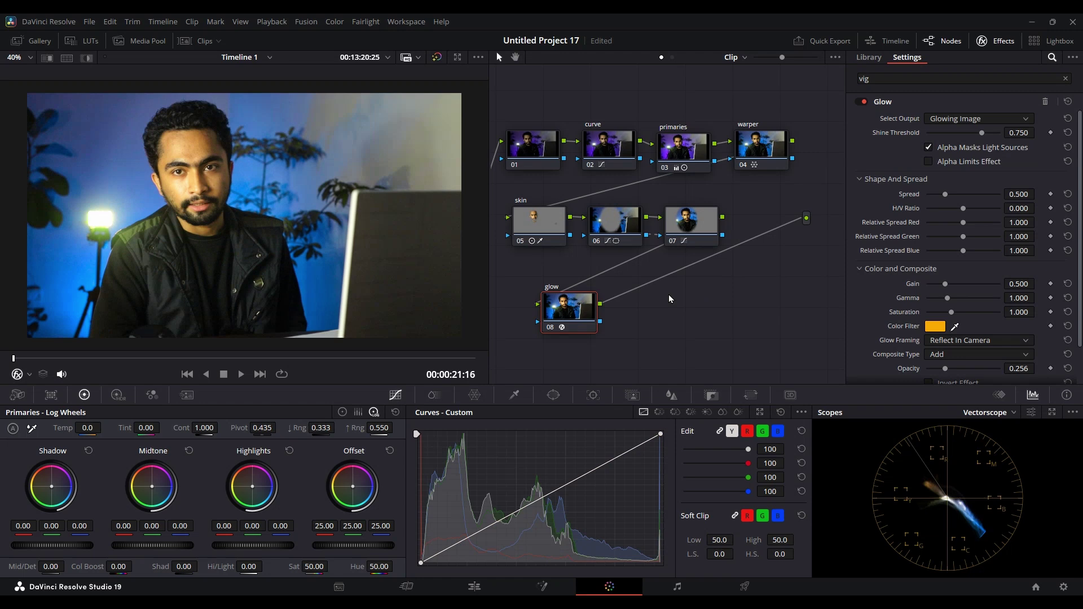
# Compare the finished grade with the original in split screen, and by bypassing the glow node and all nodes.
pyautogui.click(66, 57)
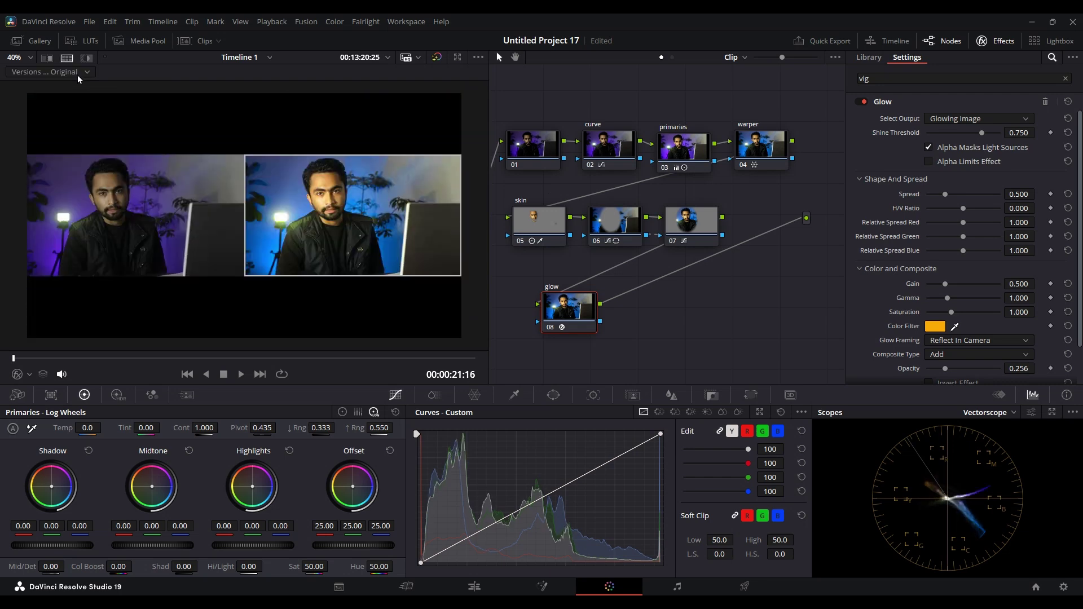
pyautogui.click(77, 72)
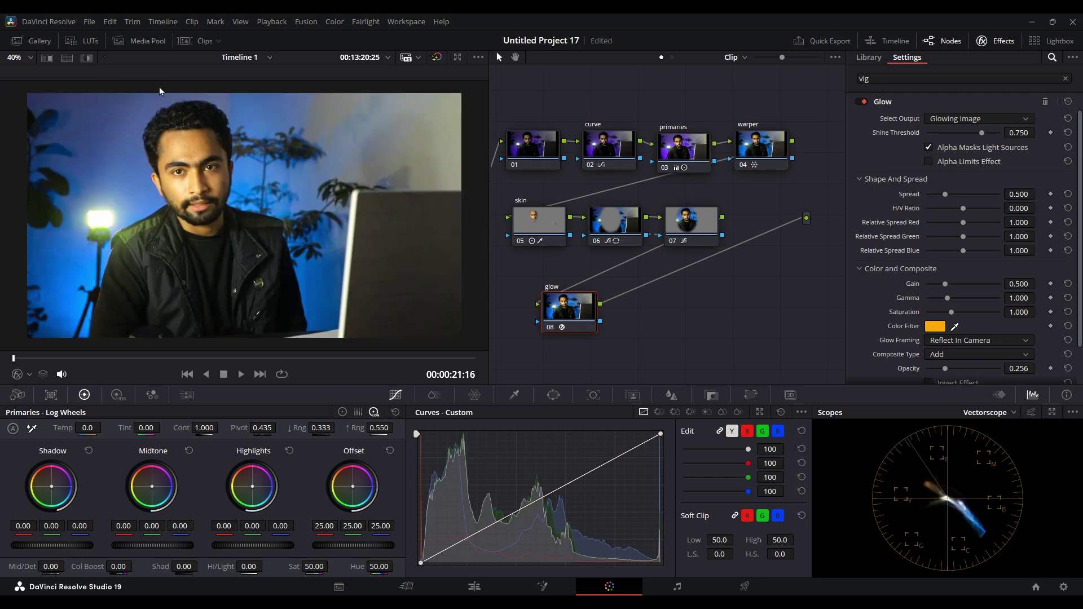
pyautogui.hotkey('ctrl', 'd')
pyautogui.hotkey('ctrl', 'd')
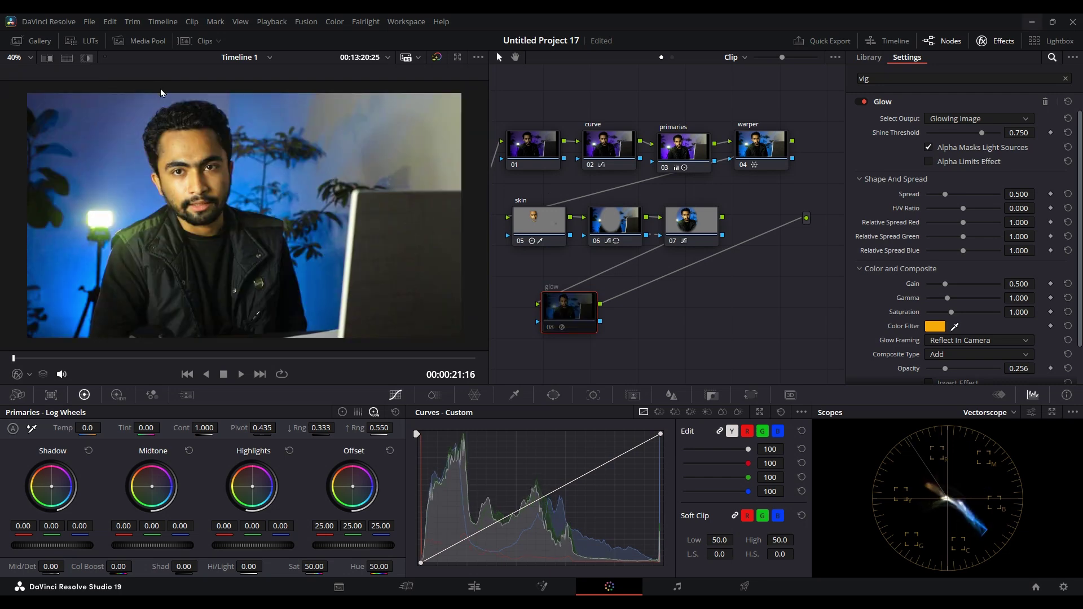
pyautogui.hotkey('alt', 'd')
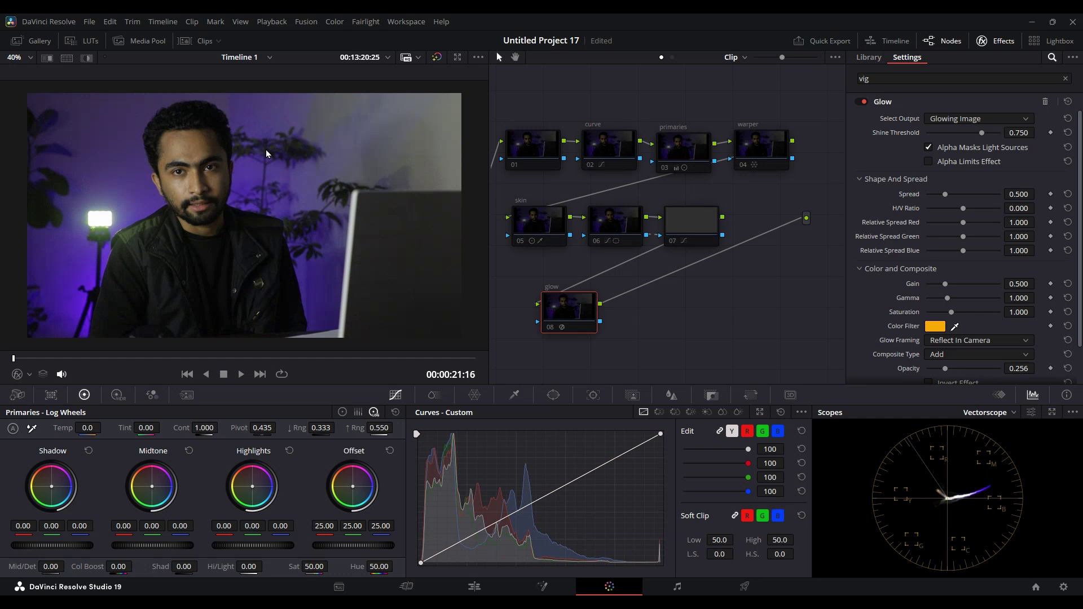
# Re-enable all the nodes and play the graded clip in full screen.
pyautogui.hotkey('alt', 'd')
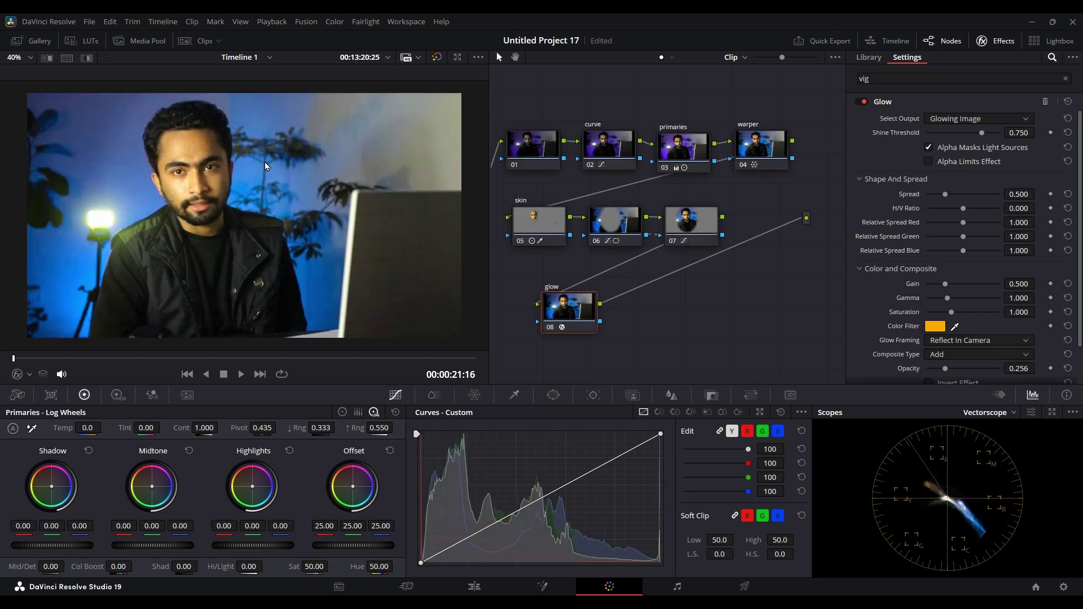
pyautogui.press('space')
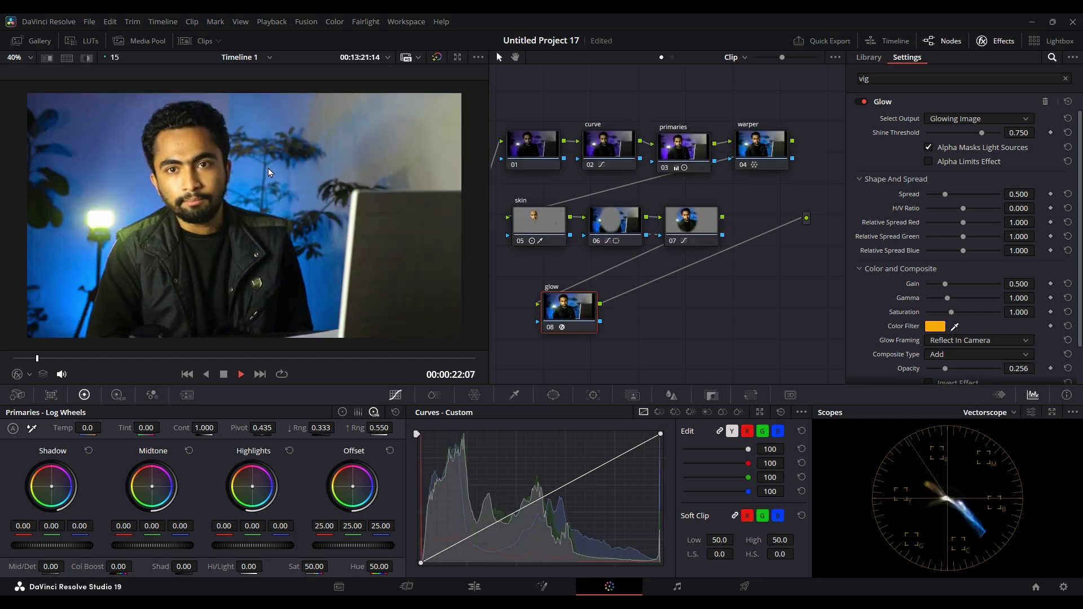
pyautogui.hotkey('ctrl', 'f')
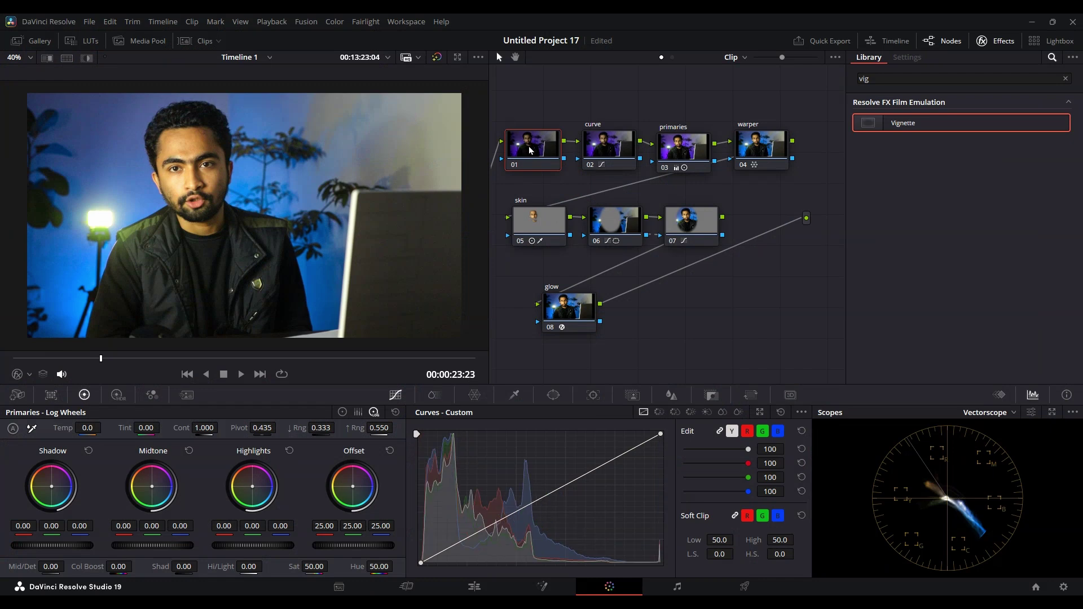
# Label the first node "noise" and save the project.
pyautogui.write('noise')
pyautogui.press('Return')
pyautogui.click(532, 148)
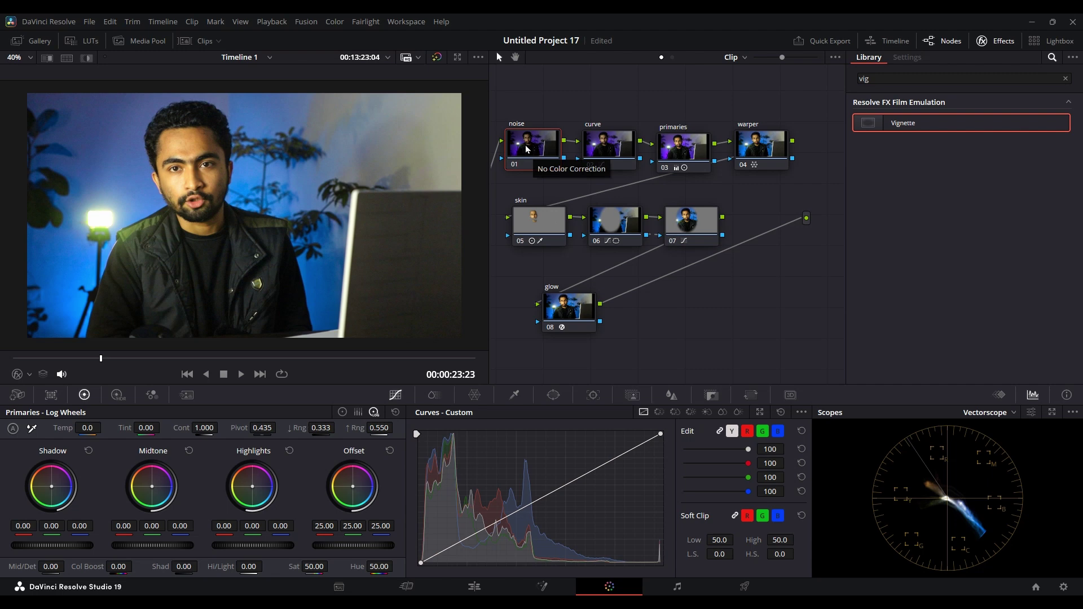
pyautogui.hotkey('ctrl', 's')
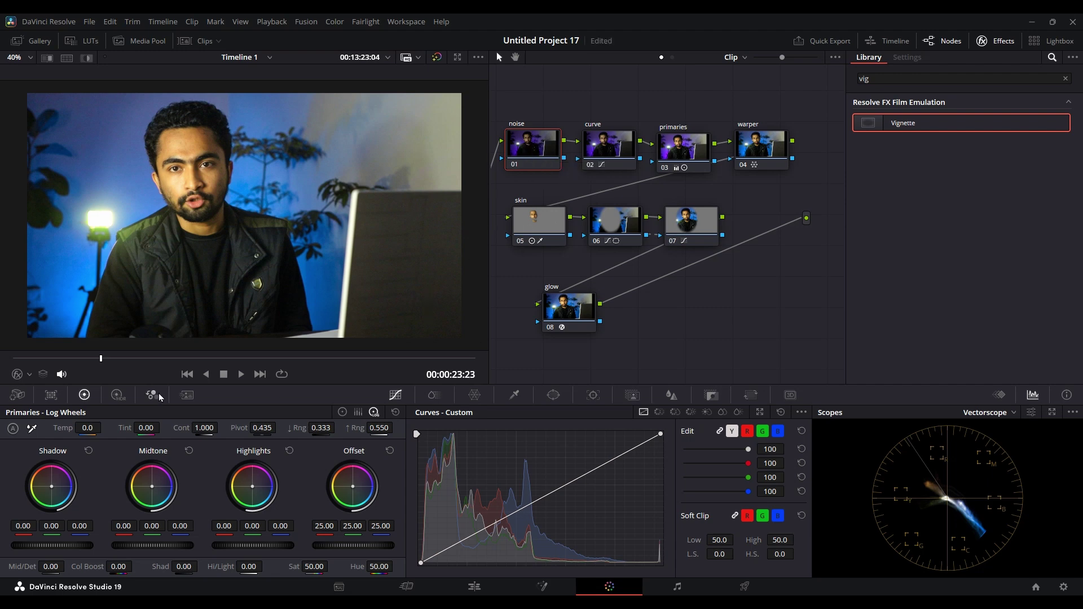
# Set the noise node's temporal noise reduction to 5 frames with Better motion estimation.
pyautogui.click(187, 395)
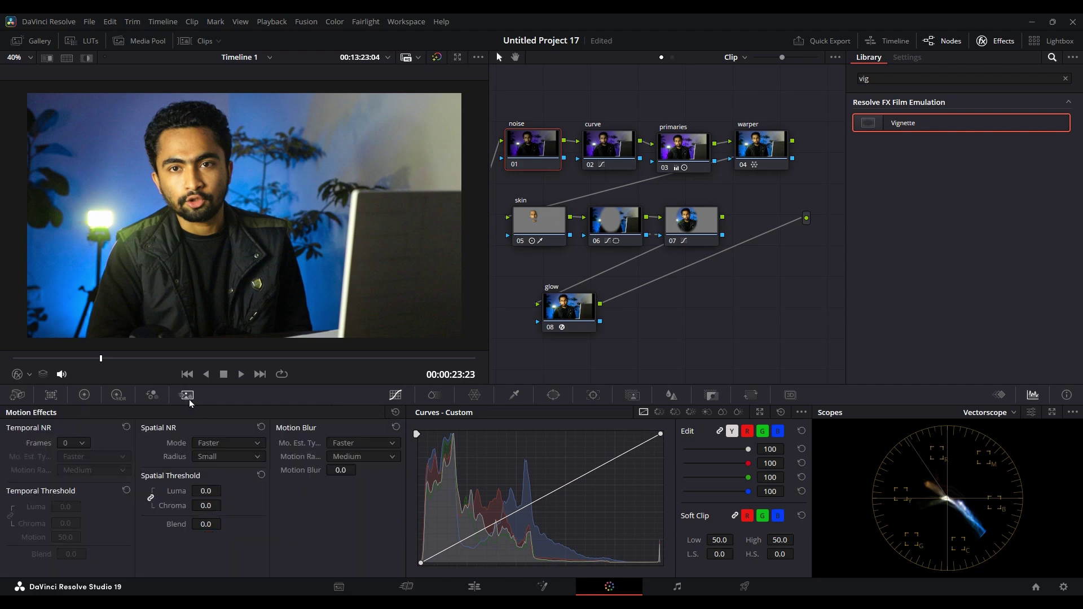
pyautogui.click(79, 444)
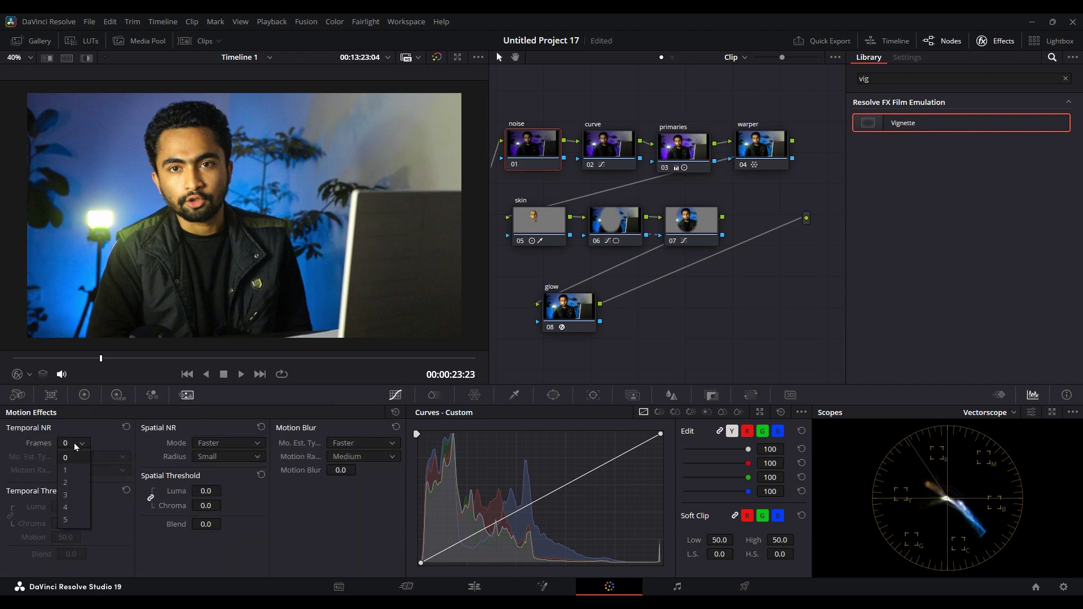
pyautogui.click(74, 520)
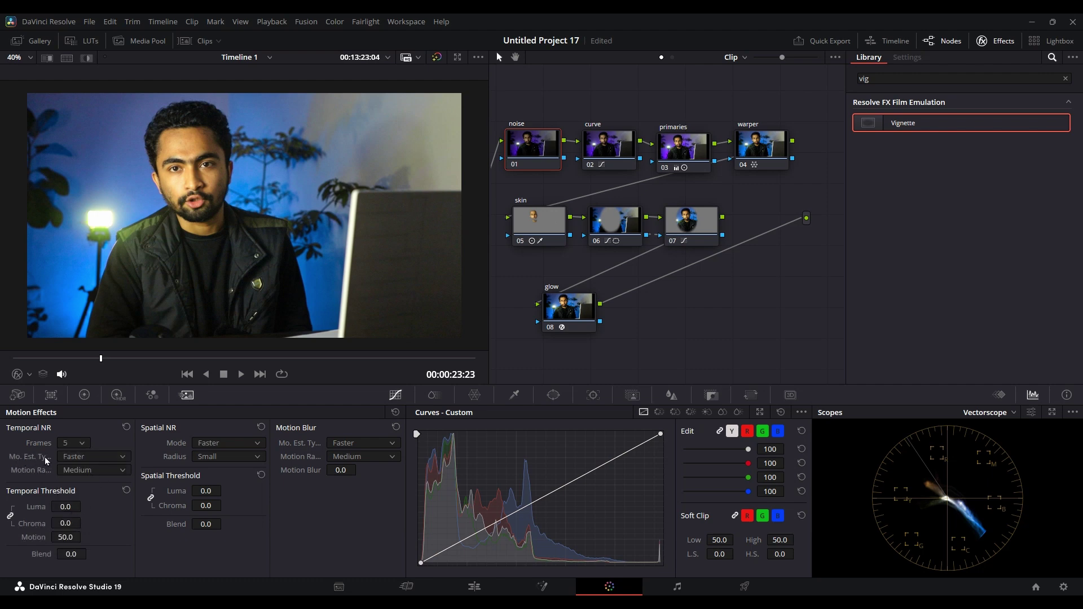
pyautogui.click(94, 456)
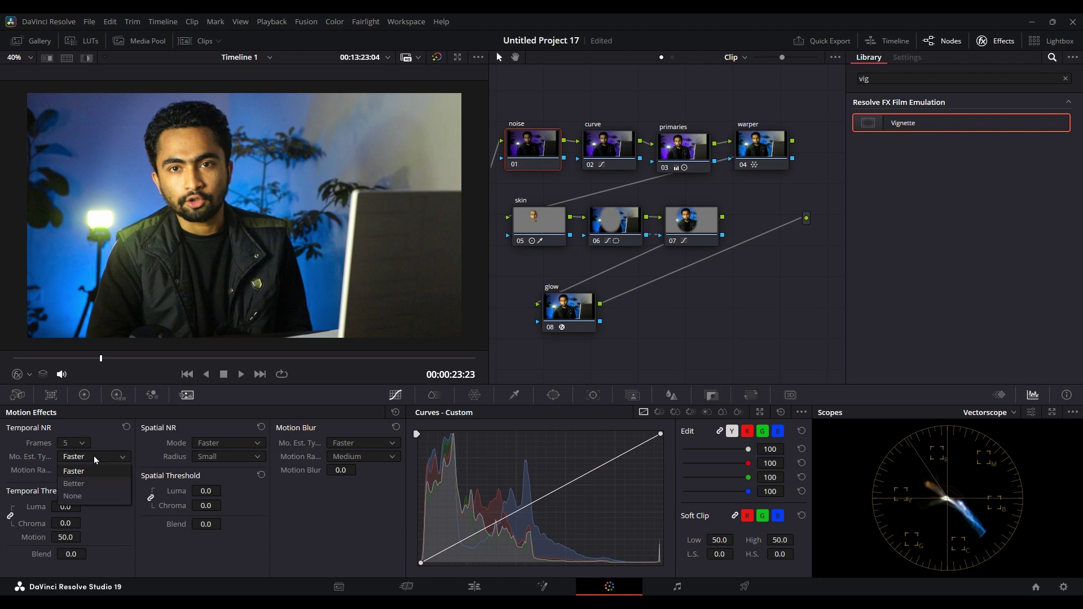
pyautogui.click(75, 484)
# Scrub through the first clip to examine its motion, and return to the dark indoor clip.
pyautogui.click(77, 471)
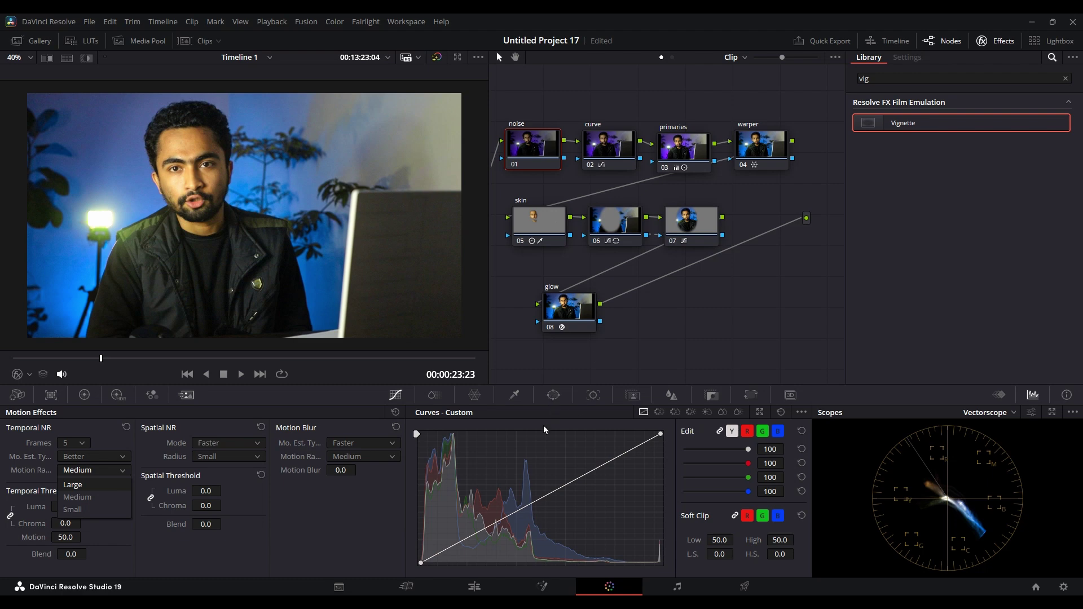
pyautogui.click(192, 38)
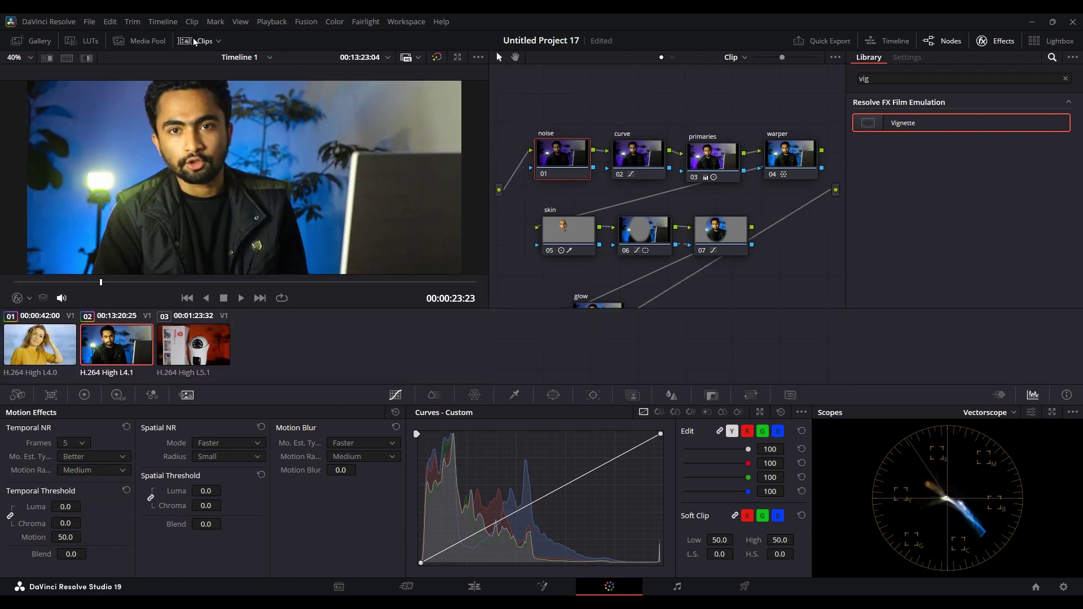
pyautogui.click(57, 333)
pyautogui.moveTo(112, 282); pyautogui.dragTo(255, 285)
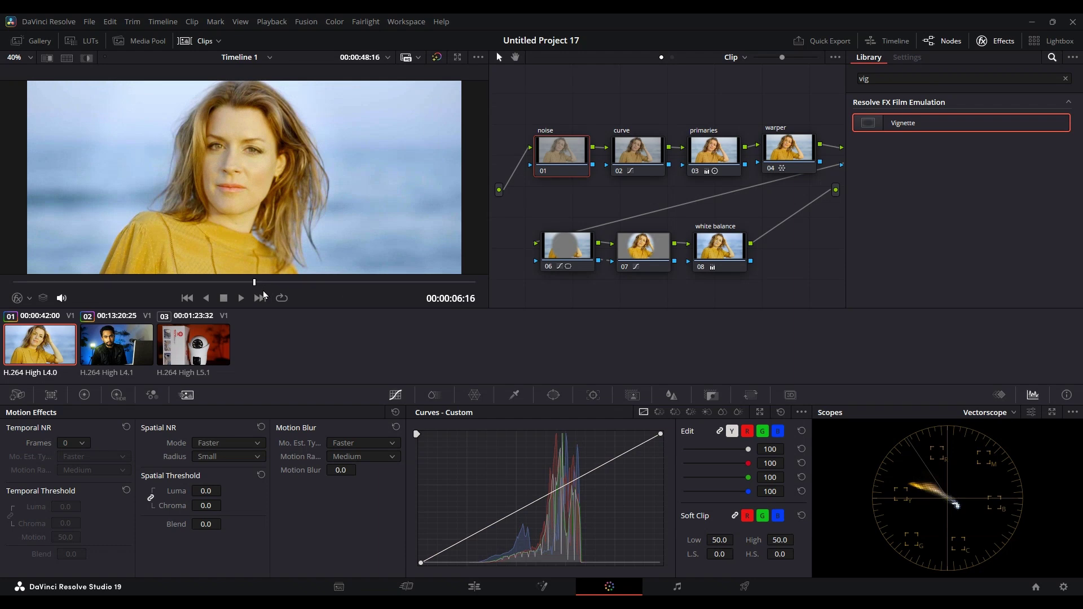
pyautogui.click(131, 351)
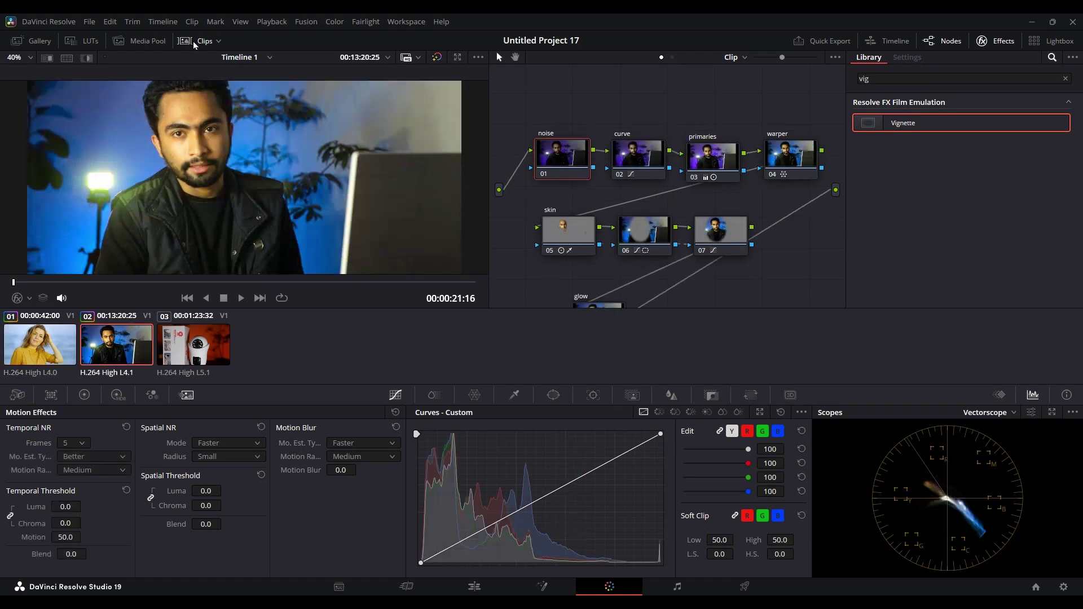
pyautogui.click(193, 42)
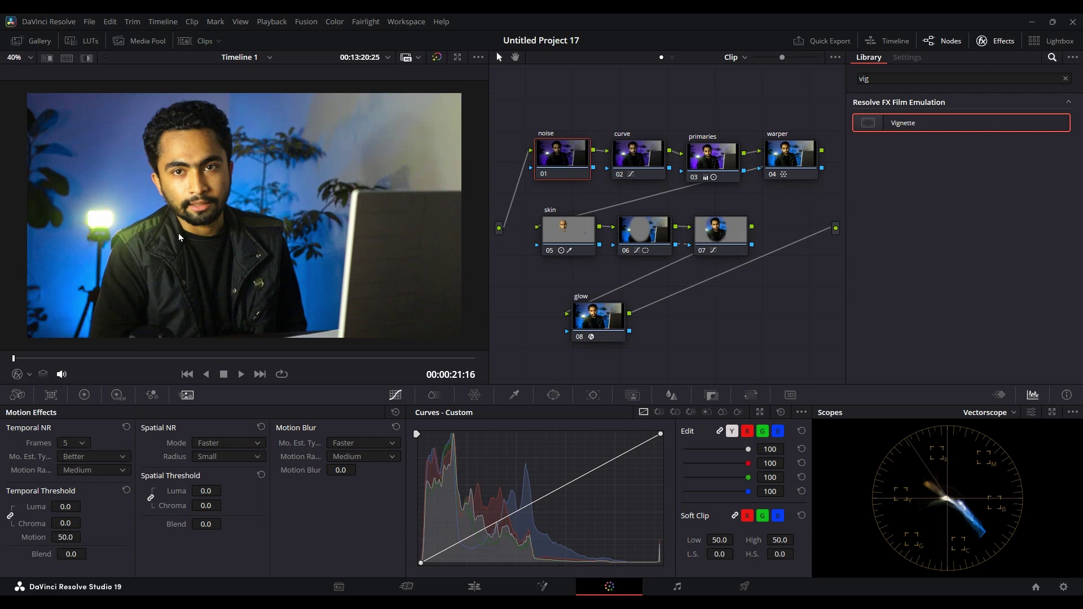
# Set the temporal noise reduction's motion range to Small and play the clip in full screen.
pyautogui.click(98, 472)
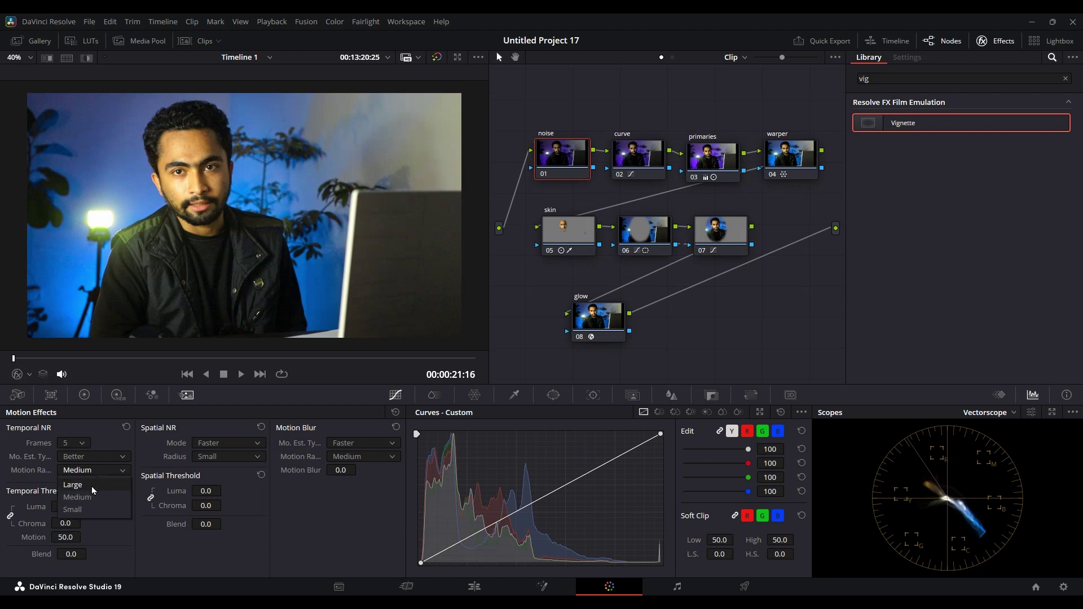
pyautogui.click(97, 510)
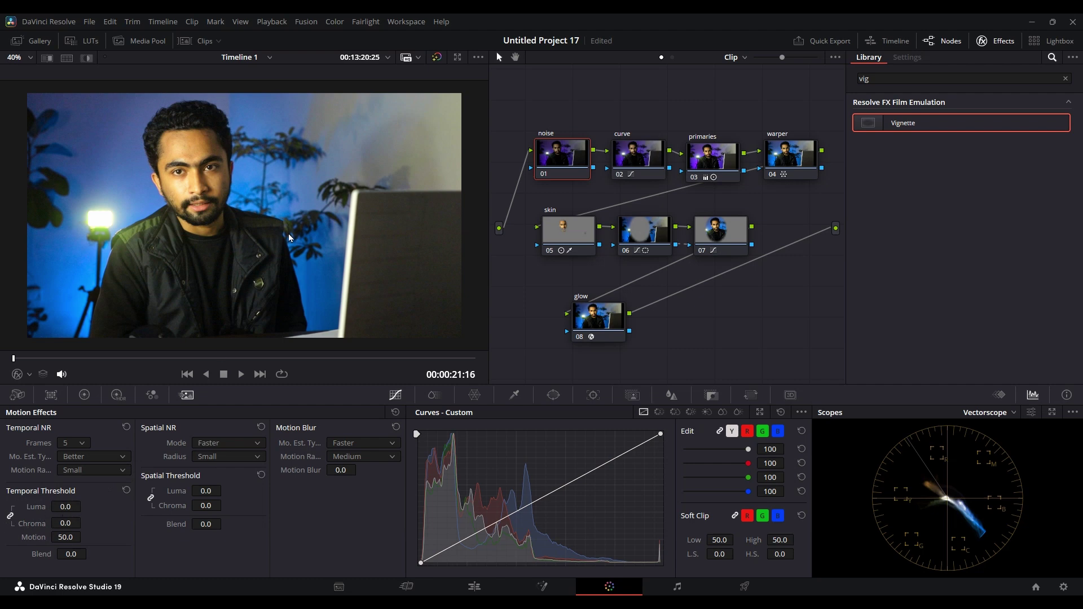
pyautogui.hotkey('ctrl', 'f')
pyautogui.press('space')
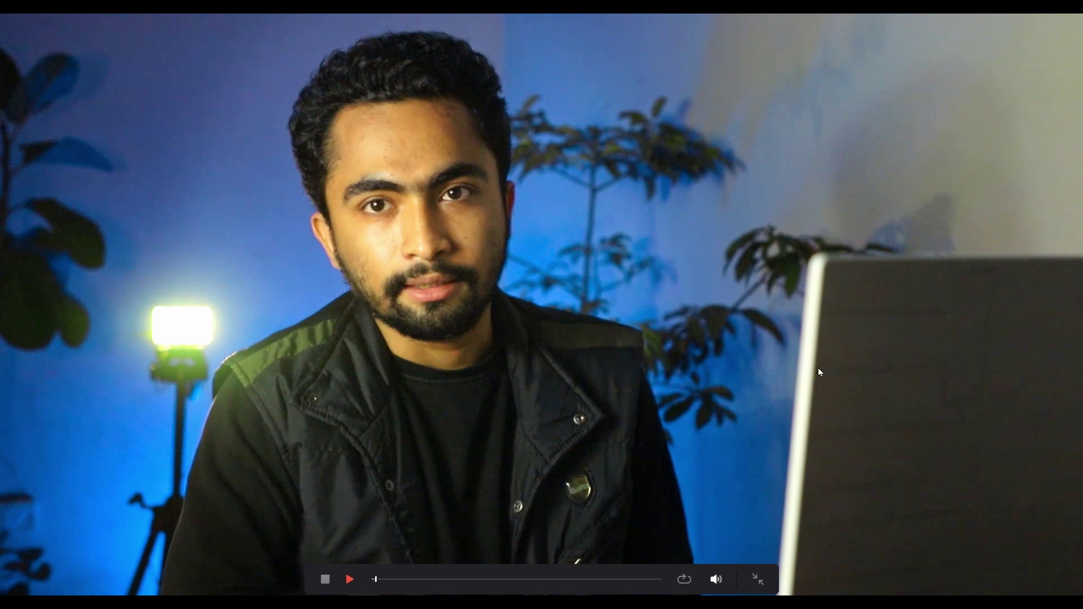
pyautogui.hotkey('ctrl', 'f')
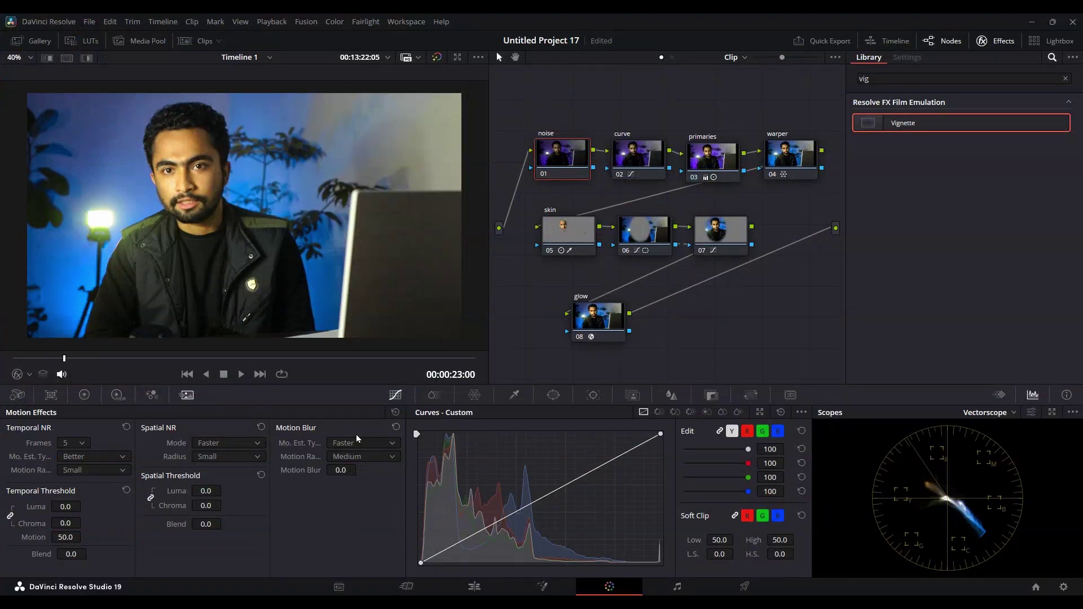
# Set the noise node's linked temporal luma and chroma thresholds to 7.8 and check the playback in full screen.
pyautogui.moveTo(69, 513); pyautogui.dragTo(90, 513)
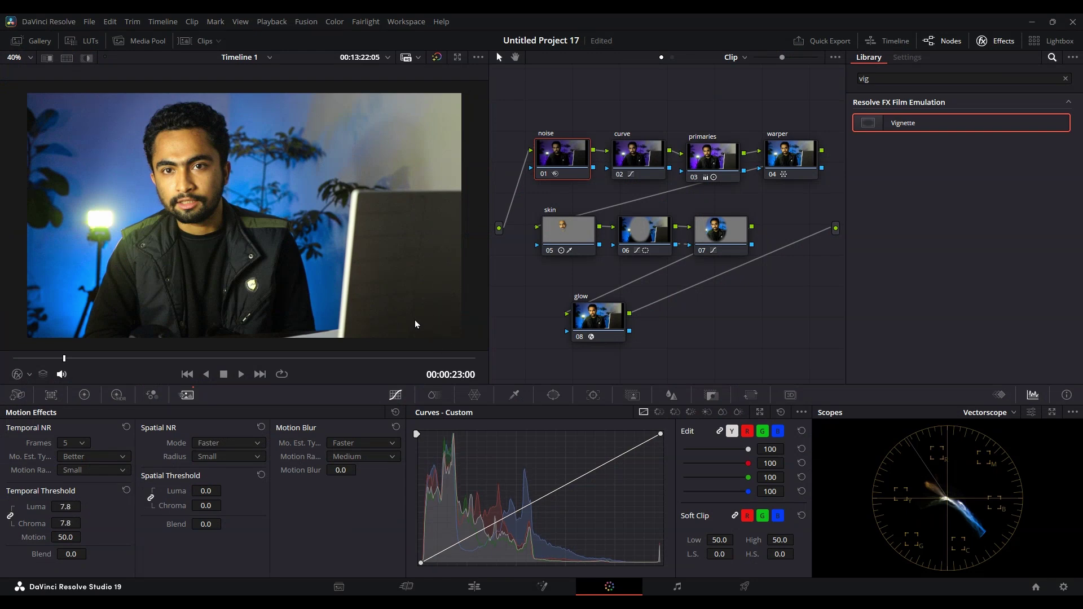
pyautogui.hotkey('ctrl', 'f')
pyautogui.press('space')
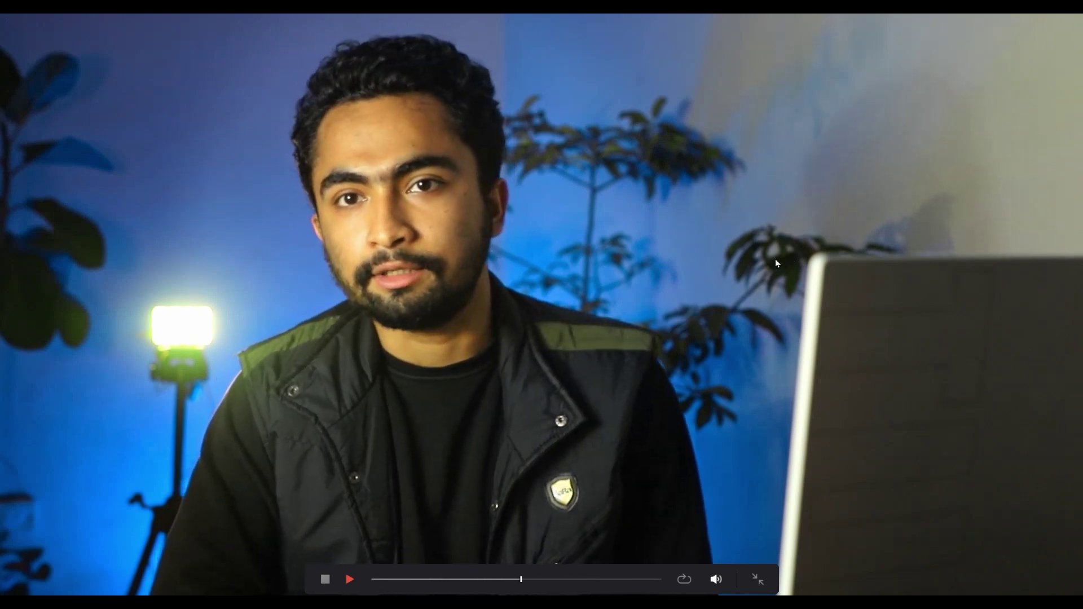
pyautogui.press('space')
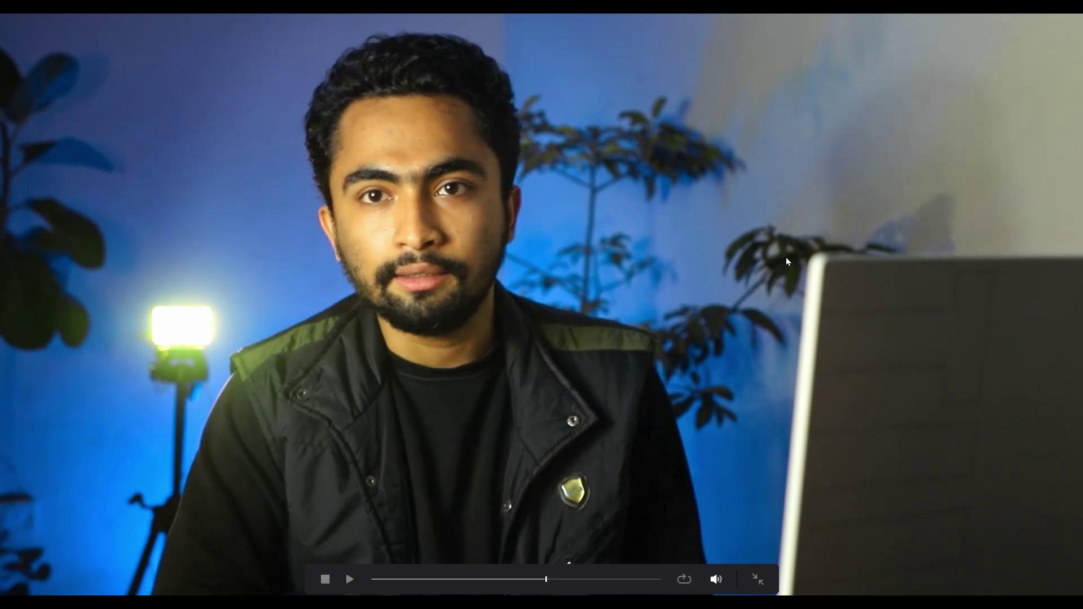
pyautogui.press('Escape')
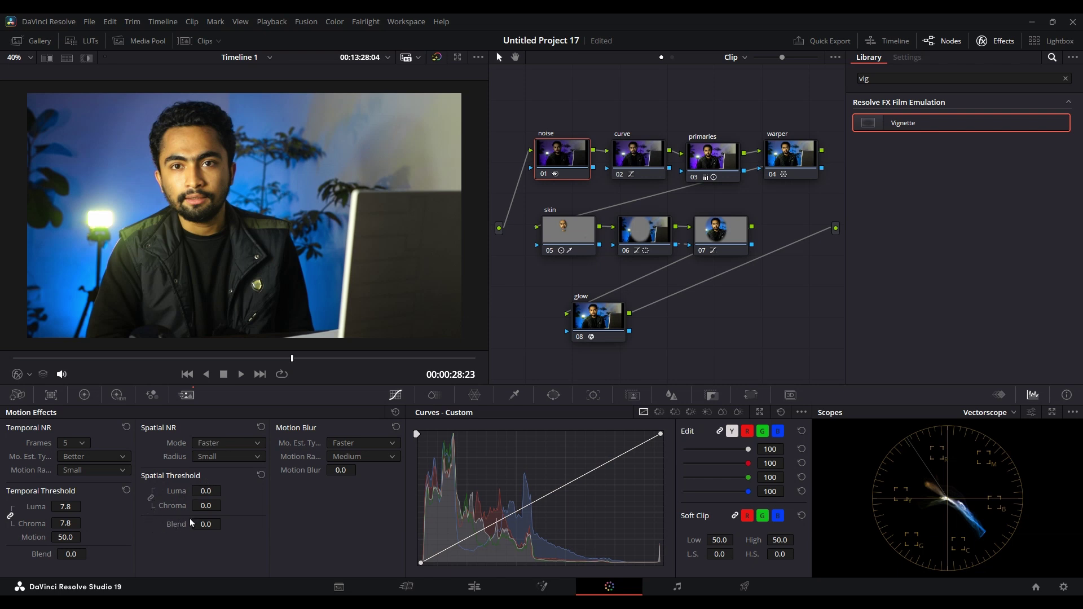
# Replay the clip in full screen to examine the remaining noise on the face and background.
pyautogui.moveTo(181, 515); pyautogui.dragTo(225, 505)
pyautogui.hotkey('ctrl', 'f')
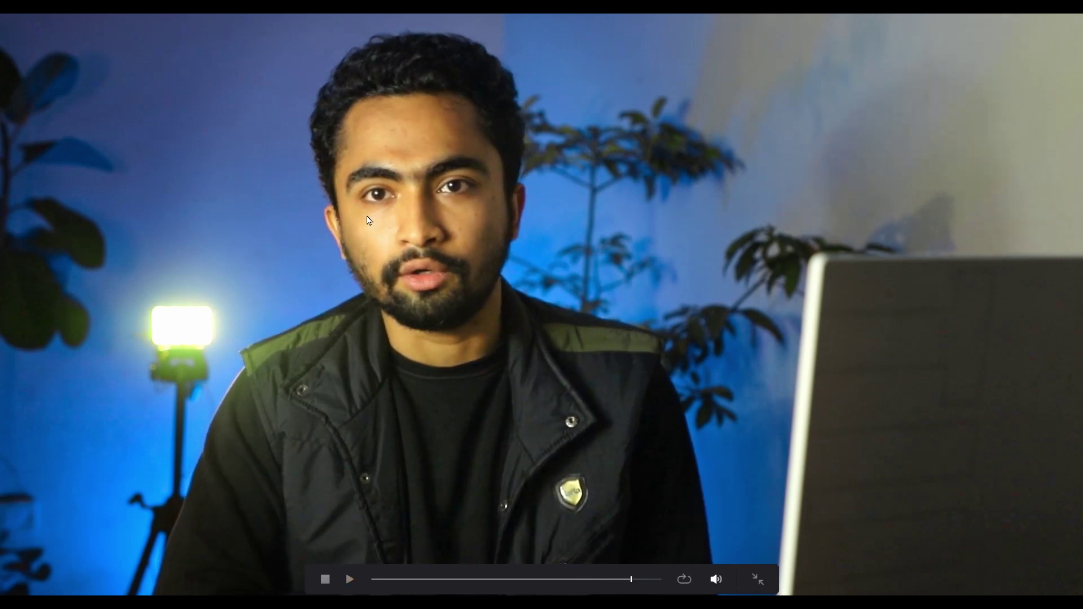
pyautogui.press('space')
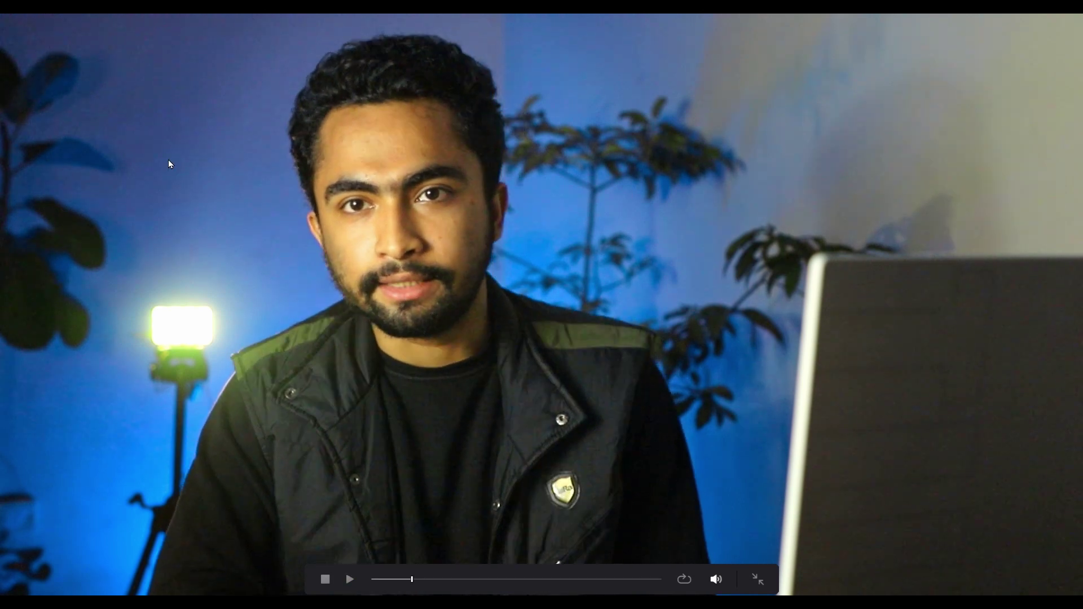
pyautogui.press('space')
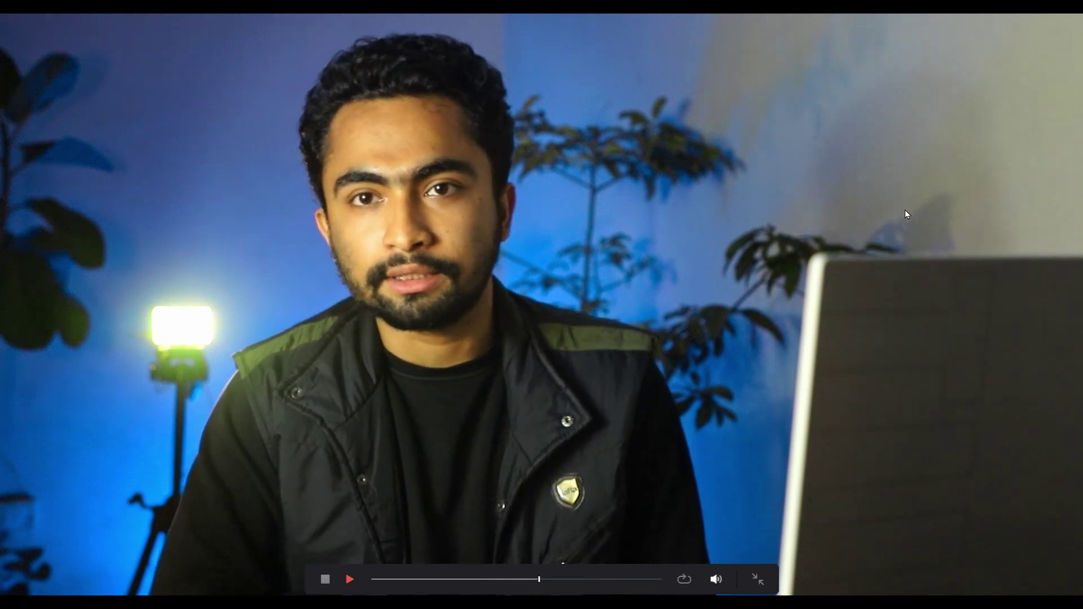
pyautogui.press('Escape')
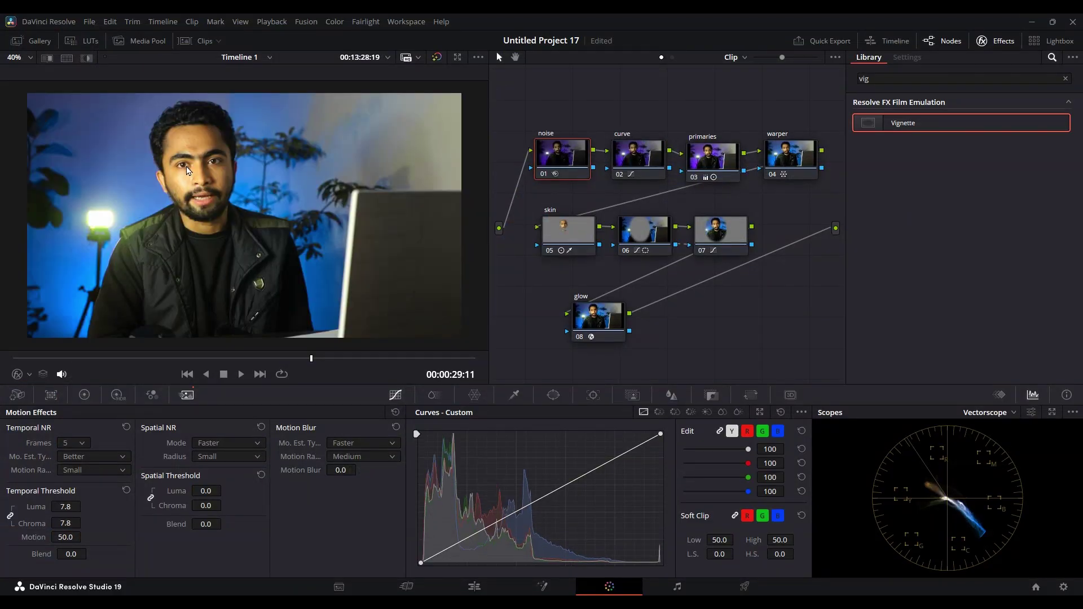
# Compare the subject's face up close with the noise node off and on.
pyautogui.scroll(2, 190, 170)
pyautogui.scroll(5, 190, 169)
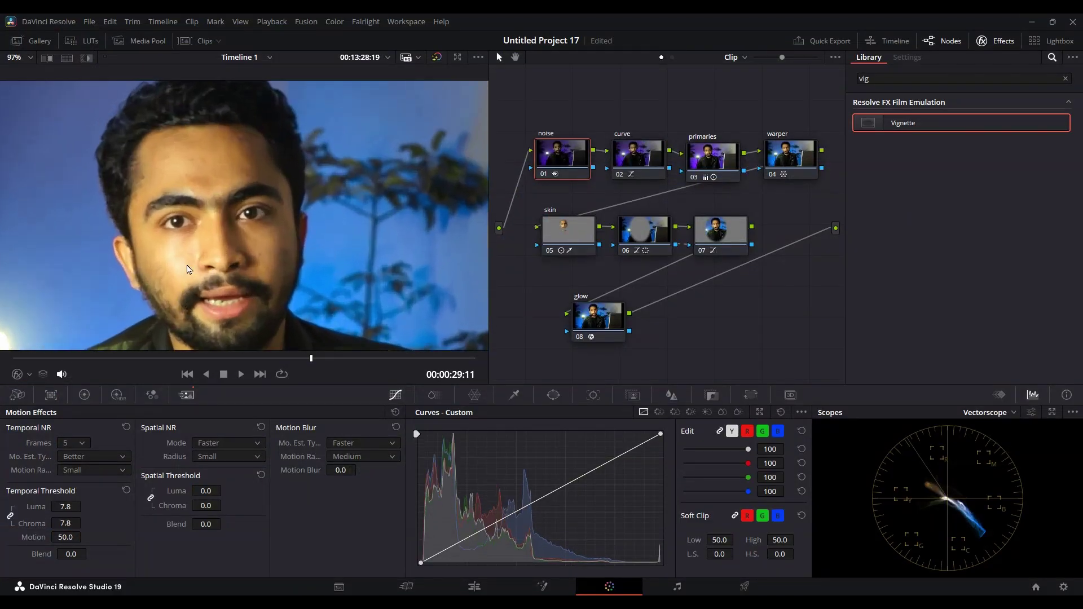
pyautogui.scroll(1, 269, 172)
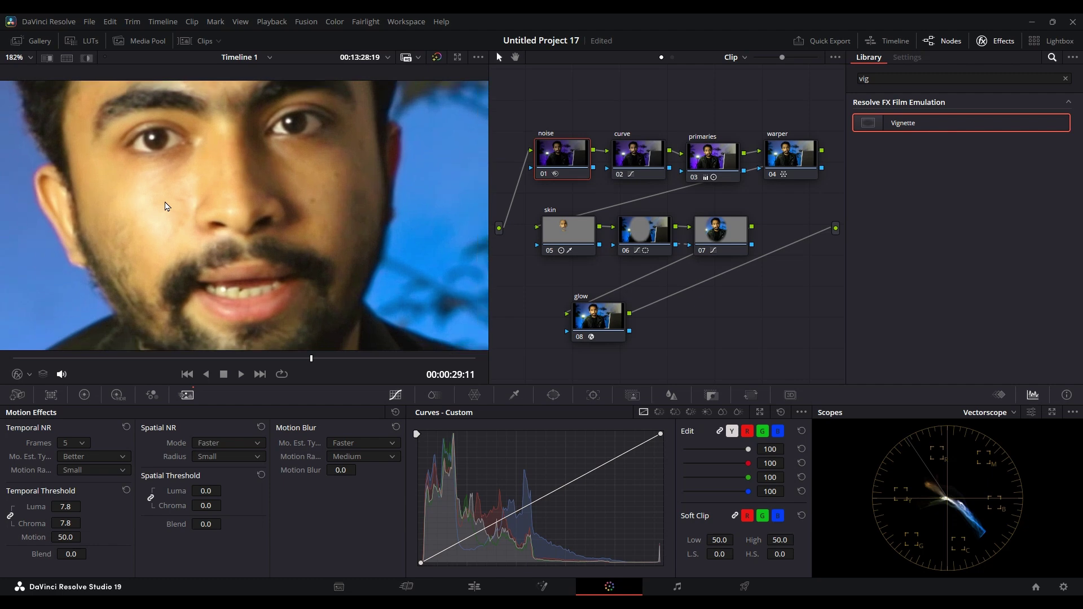
pyautogui.scroll(2, 169, 237)
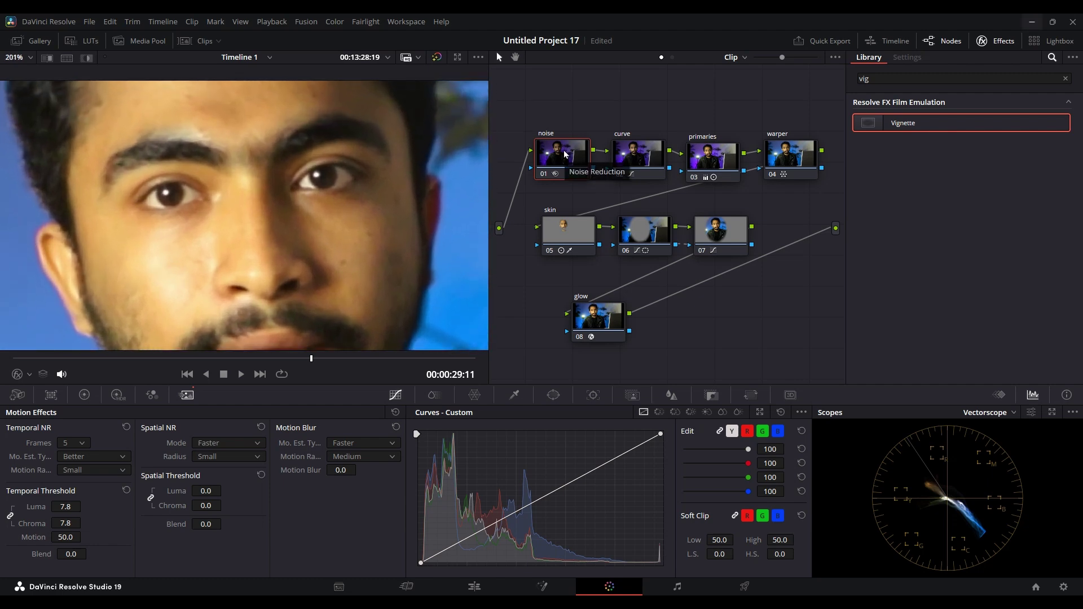
pyautogui.hotkey('ctrl', 'd')
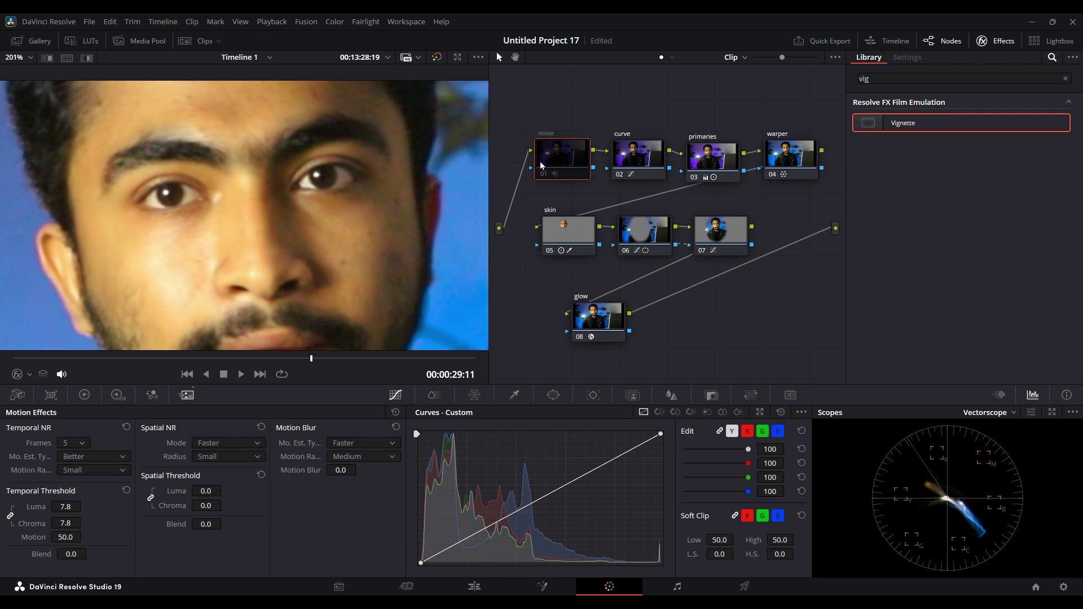
pyautogui.hotkey('ctrl', 'd')
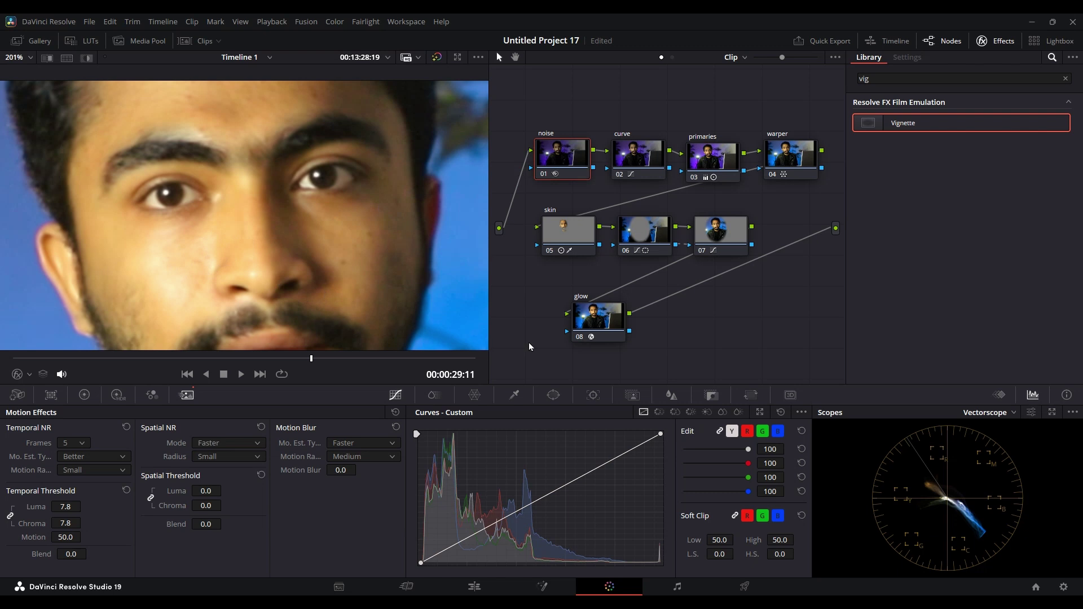
# Sharpen the image slightly on the noise node by setting the linked blur radius to 0.48.
pyautogui.click(671, 396)
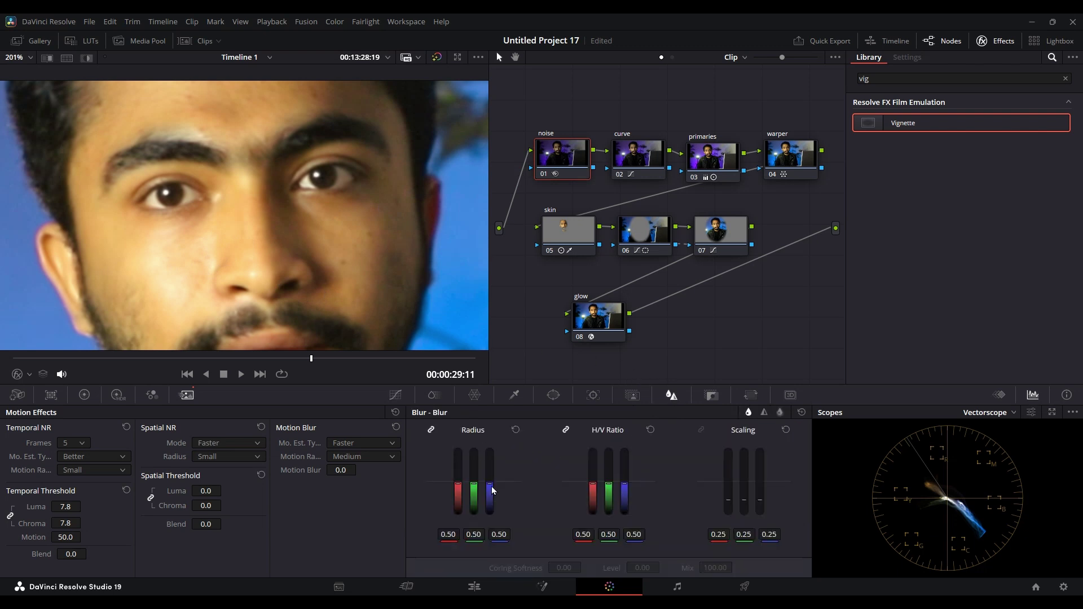
pyautogui.moveTo(489, 484); pyautogui.dragTo(489, 485)
pyautogui.moveTo(490, 489)
pyautogui.mouseDown()
pyautogui.moveTo(490, 514)
pyautogui.moveTo(490, 486)
pyautogui.mouseUp()
# Compare the finished grade of the whole frame with the original version in split screen.
pyautogui.scroll(-3, 406, 220)
pyautogui.scroll(-5, 387, 174)
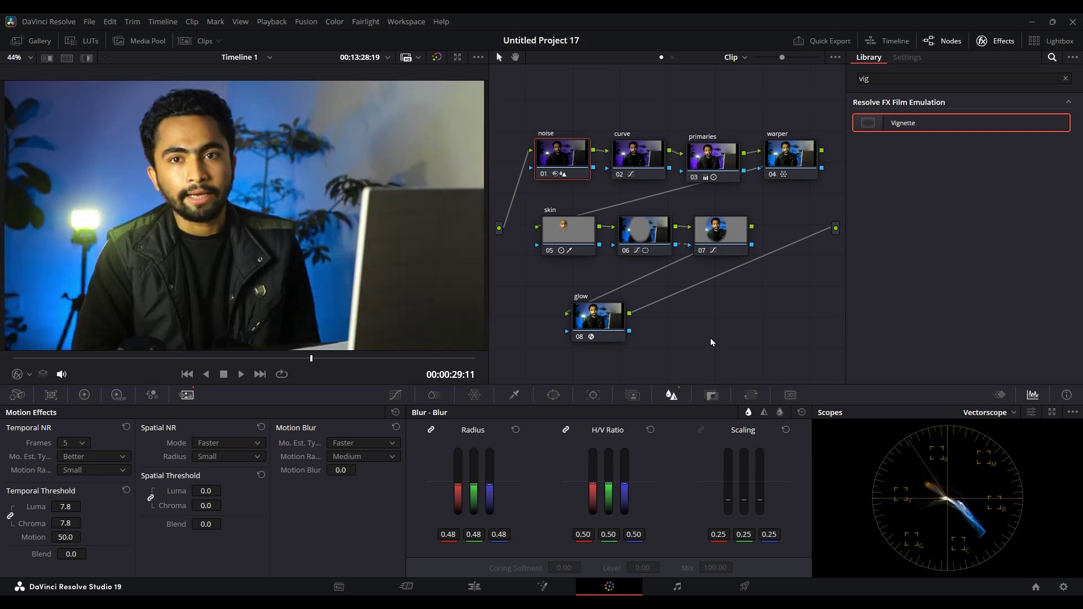
pyautogui.click(66, 57)
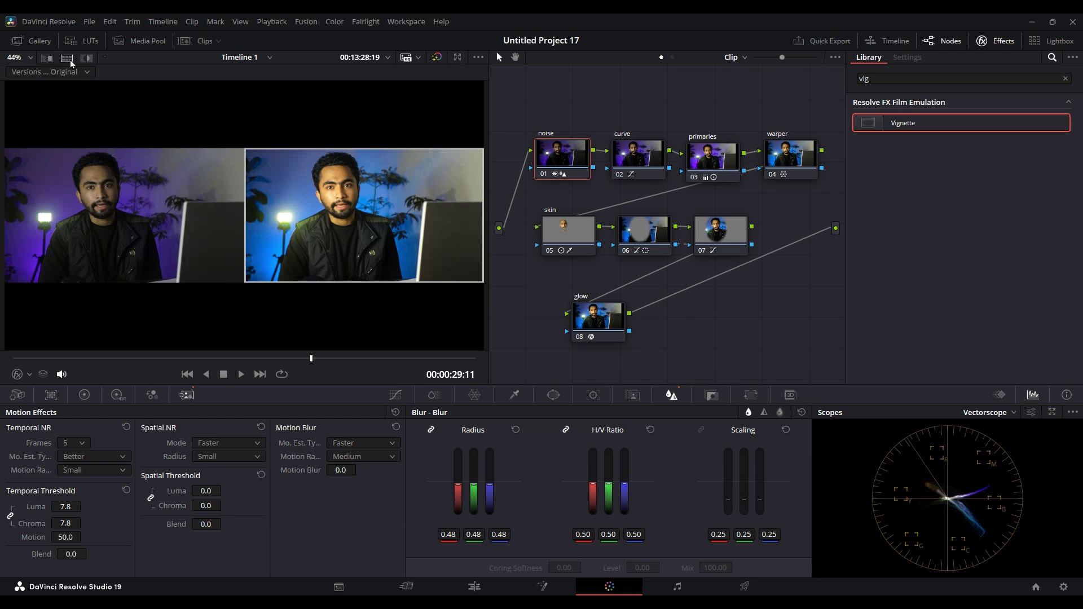
pyautogui.scroll(2, 342, 273)
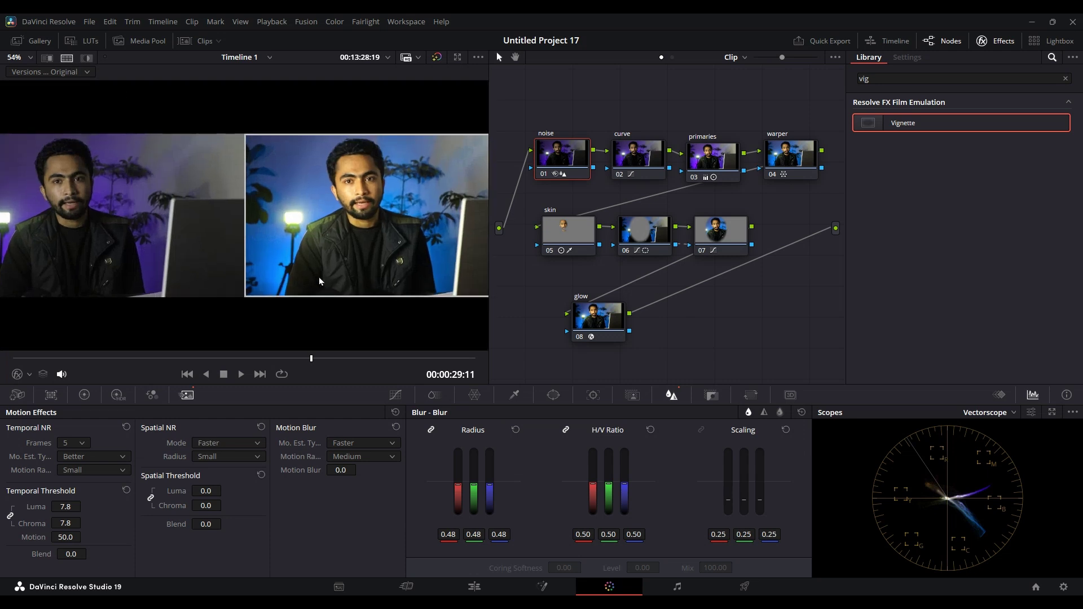
# Compare the indoor clip in full screen with the whole grade bypassed and enabled.
pyautogui.scroll(1, 257, 282)
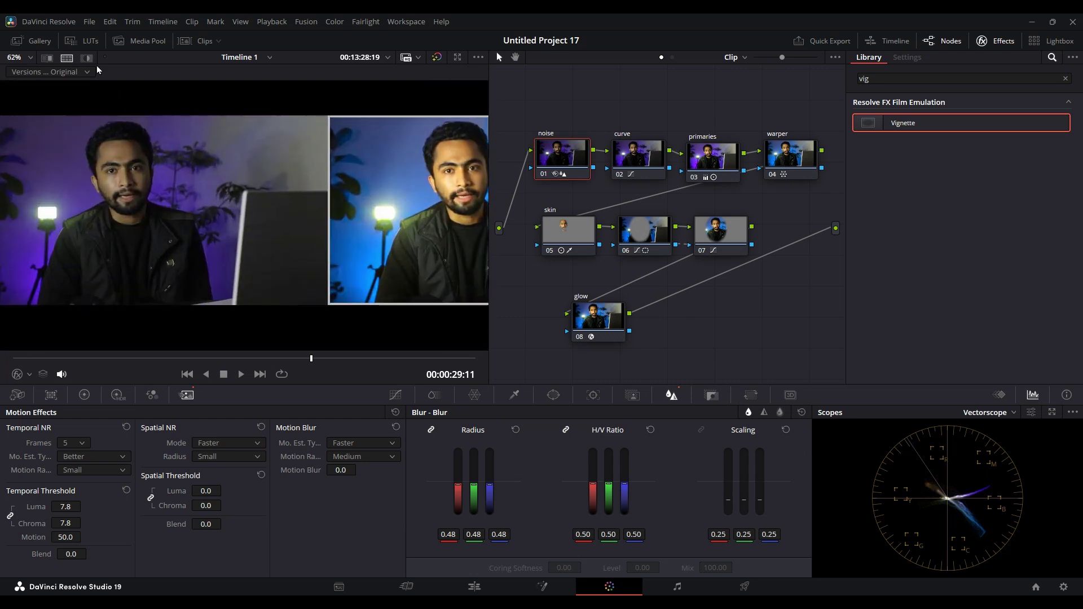
pyautogui.click(73, 73)
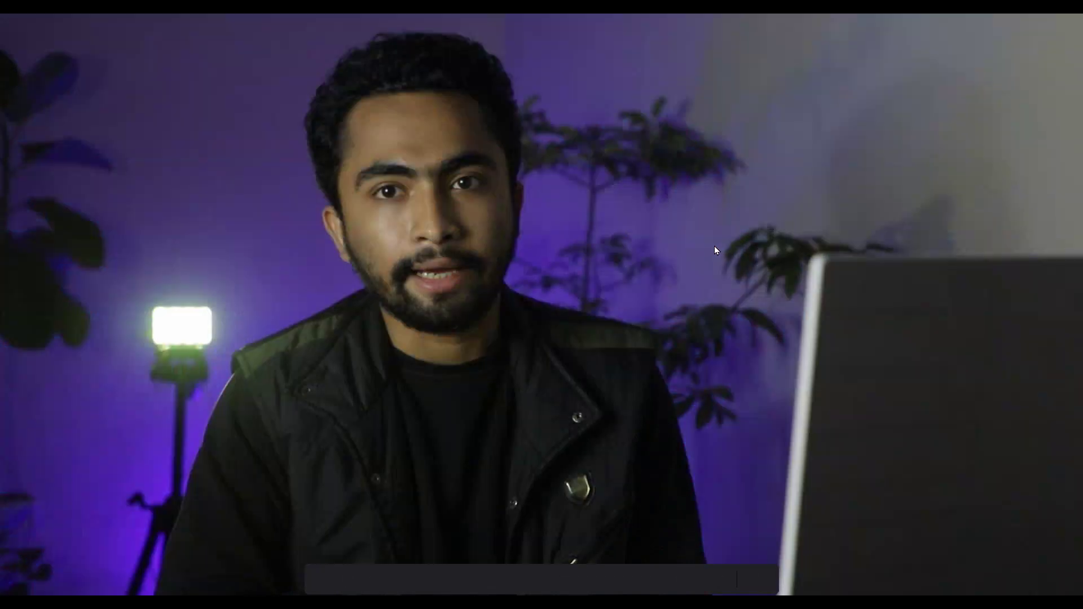
pyautogui.hotkey('shift', 'd')
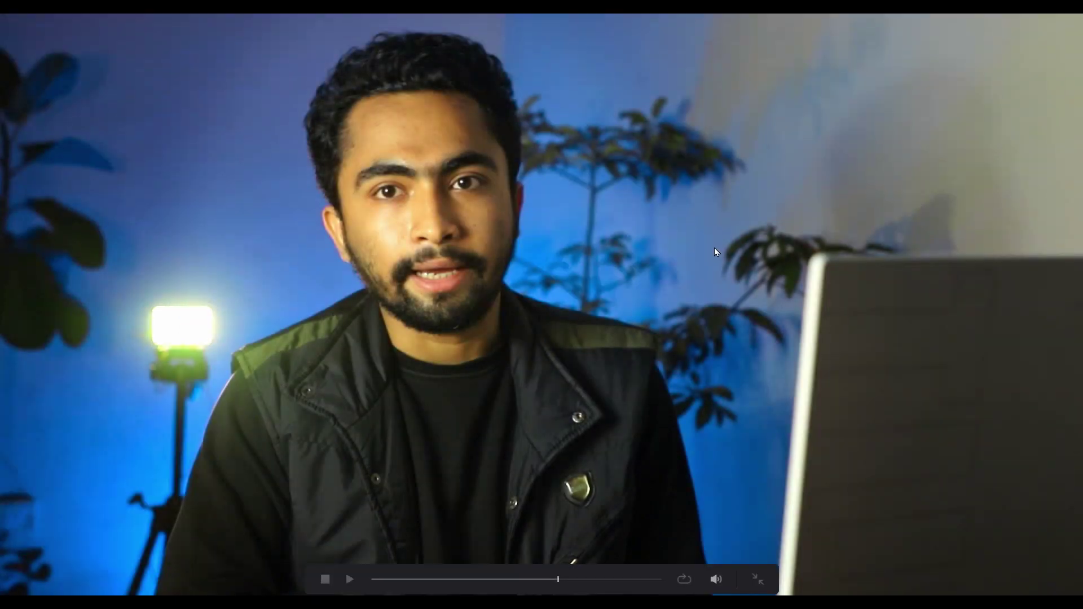
pyautogui.press('Escape')
# Compare the graded indoor clip side by side with its original in a full-screen Versions and Original split.
pyautogui.click(67, 58)
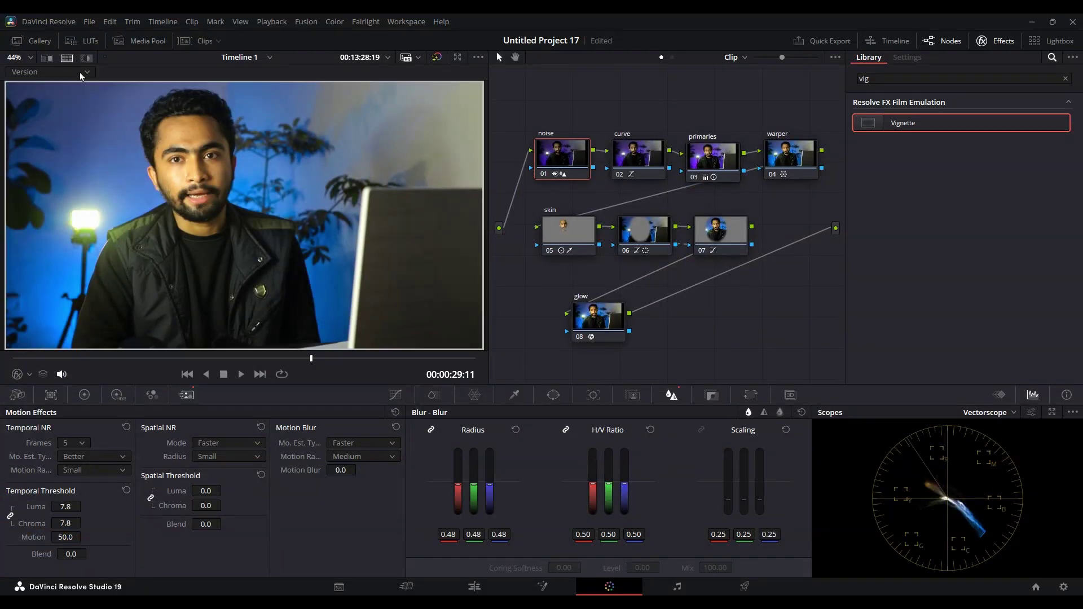
pyautogui.click(68, 72)
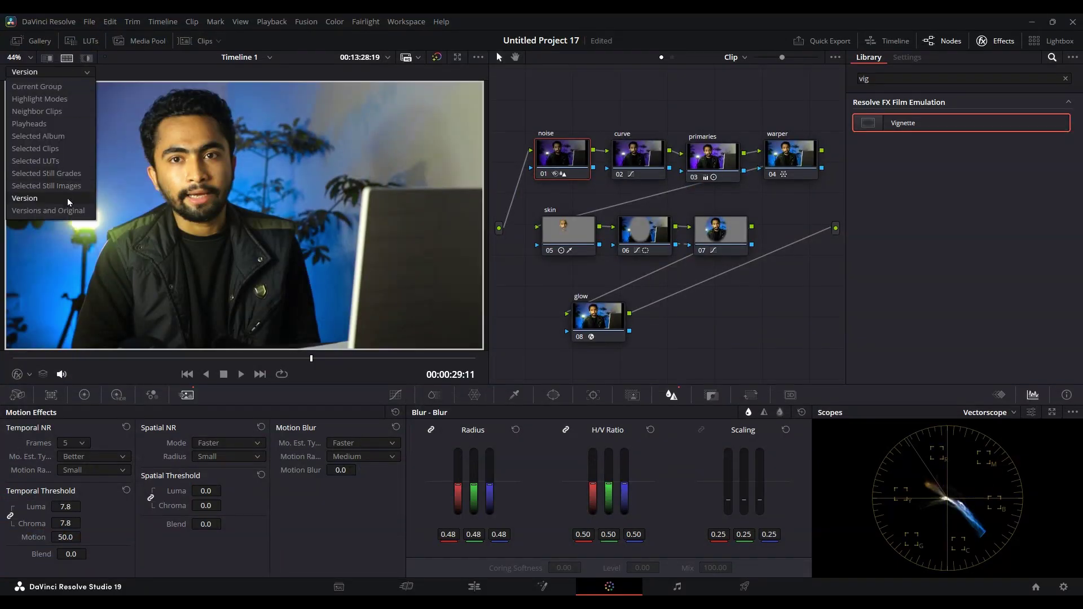
pyautogui.click(48, 210)
pyautogui.hotkey('ctrl', 'f')
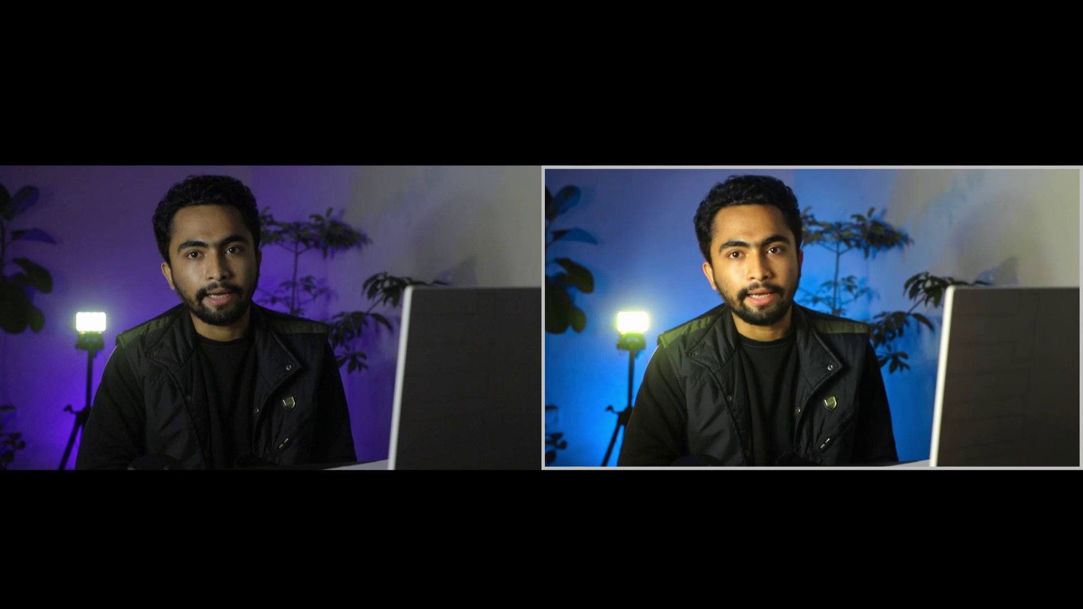
pyautogui.moveTo(499, 158)
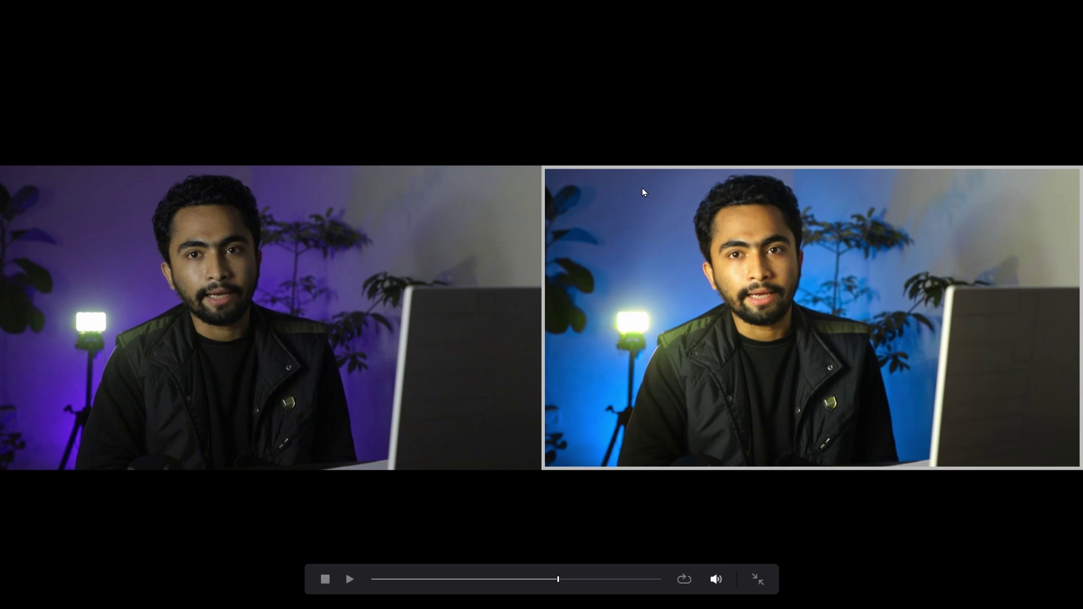
pyautogui.press('Escape')
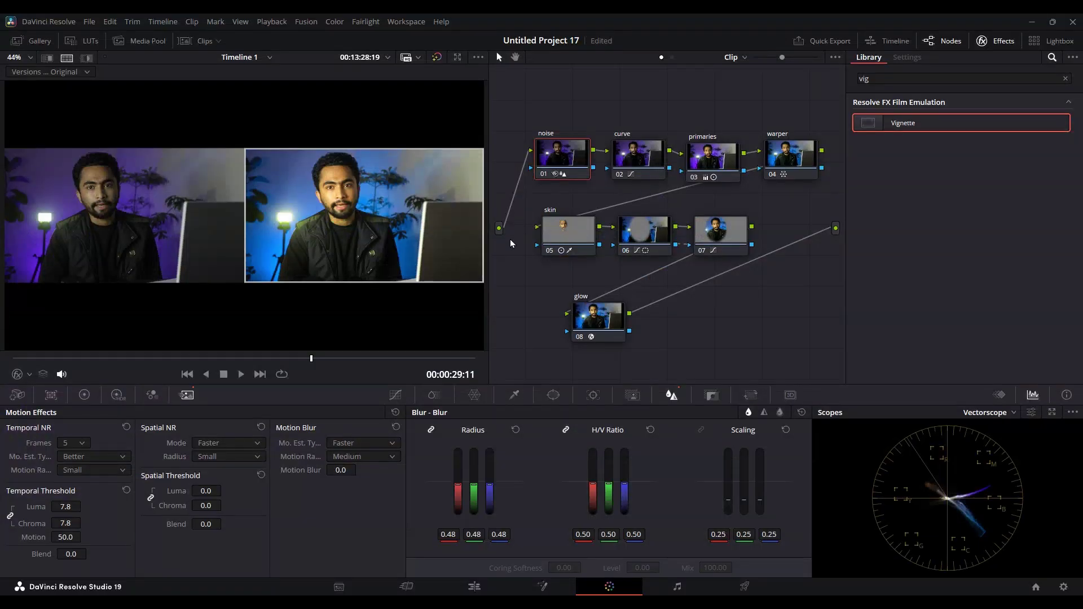
# Switch to the editing timeline and review the graded smart camera clip MVI_0110.MP4 at several frames.
pyautogui.click(473, 587)
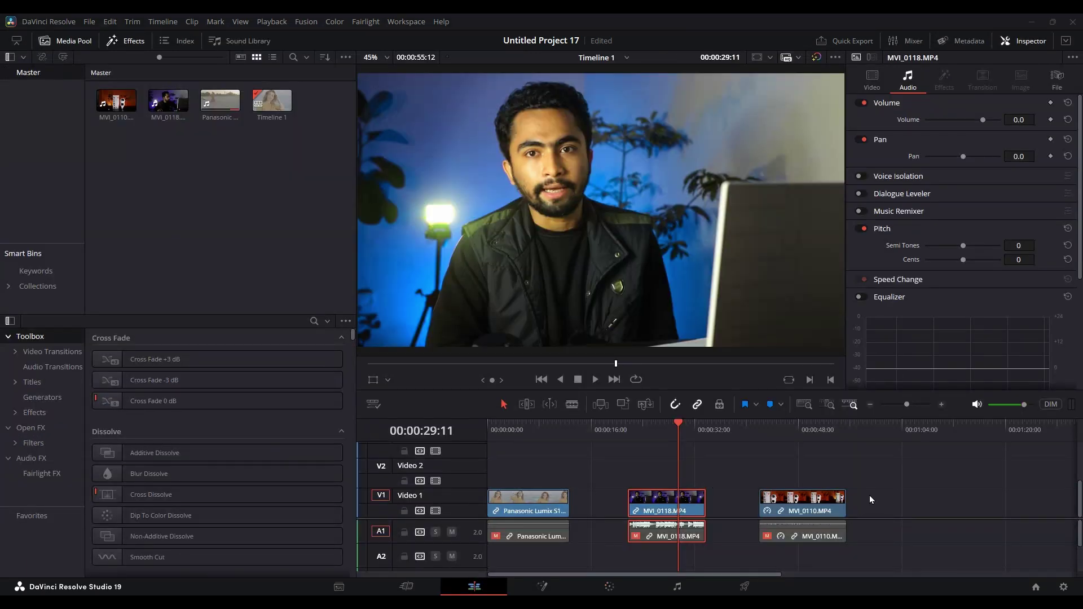
pyautogui.click(789, 427)
pyautogui.moveTo(783, 427); pyautogui.dragTo(819, 432)
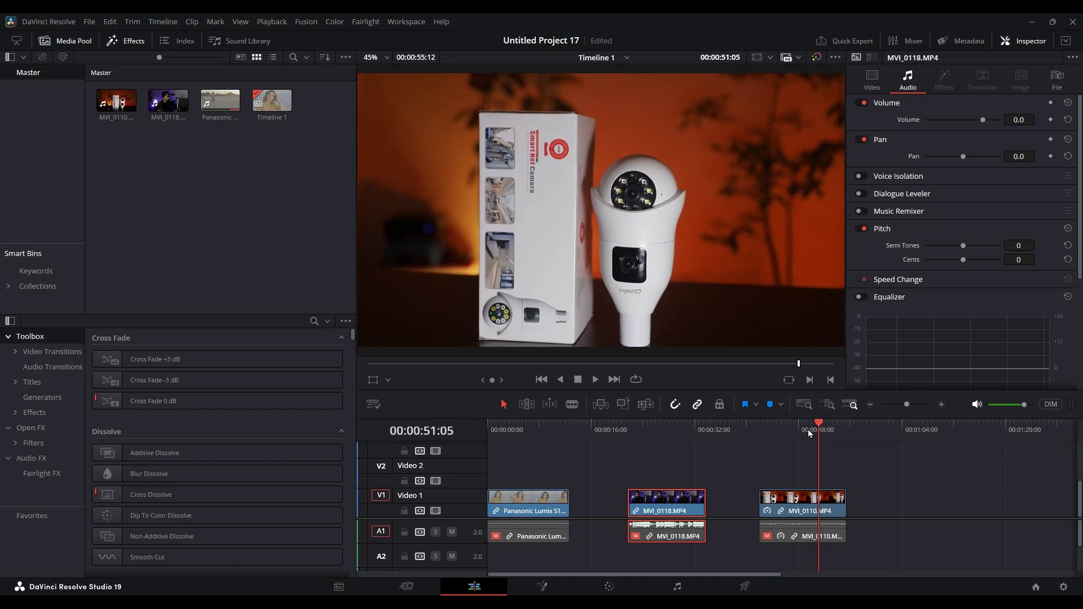
pyautogui.moveTo(801, 431); pyautogui.dragTo(800, 429)
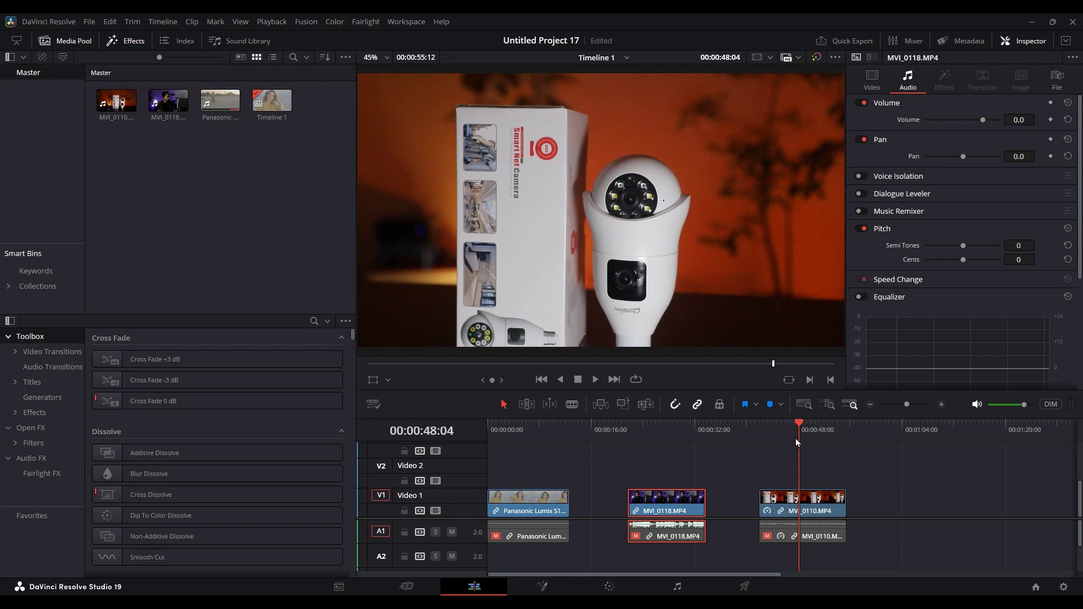
# Compare the grades of the indoor portrait clip and the seaside portrait clip at several frames on the timeline.
pyautogui.click(672, 431)
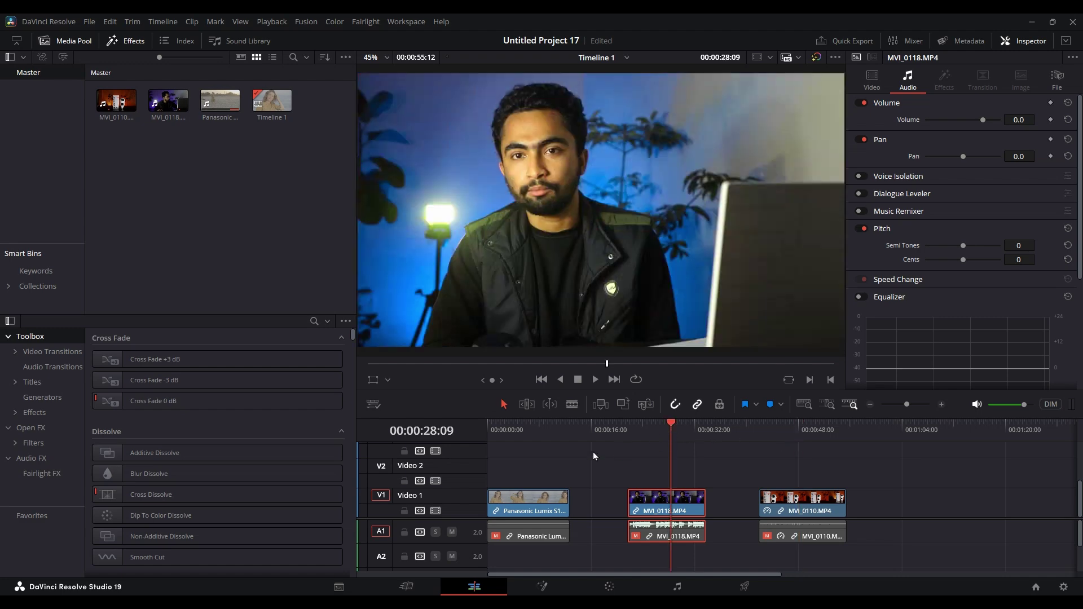
pyautogui.click(516, 429)
pyautogui.click(668, 427)
pyautogui.click(528, 421)
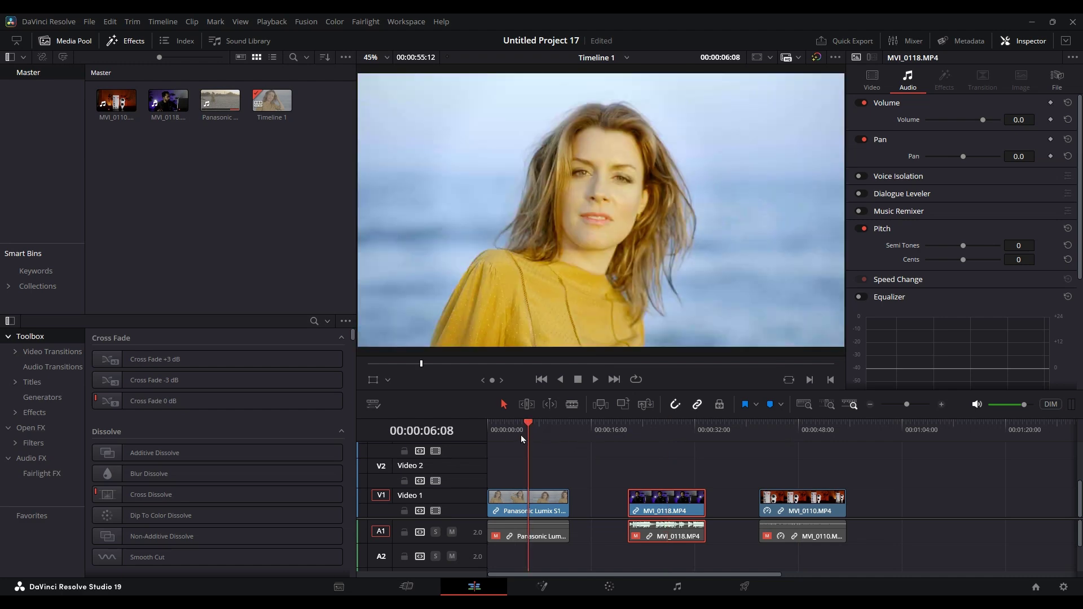
pyautogui.click(666, 433)
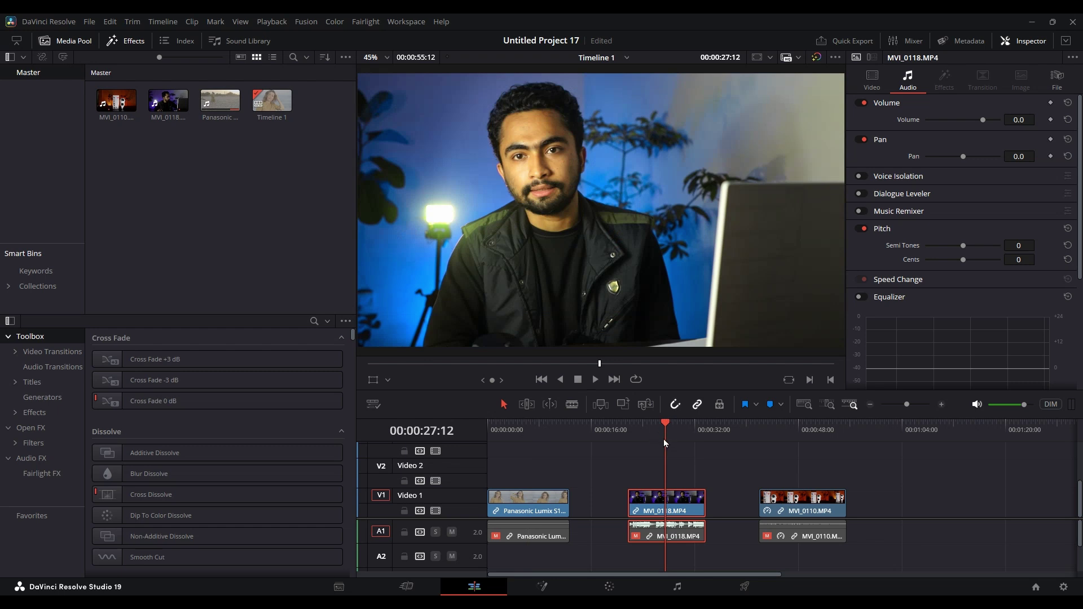
pyautogui.click(526, 431)
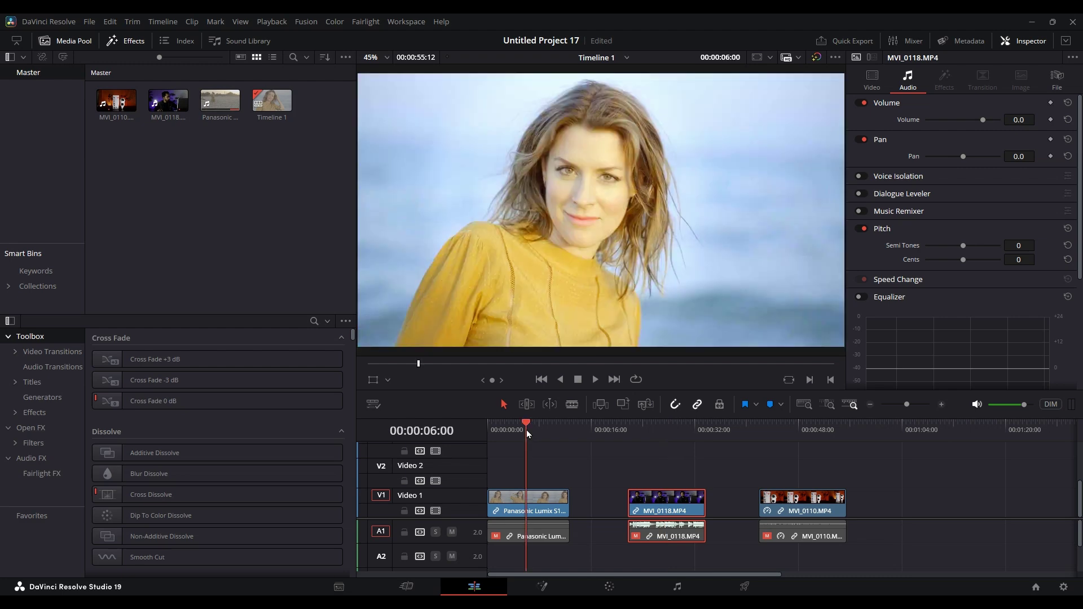
pyautogui.click(511, 431)
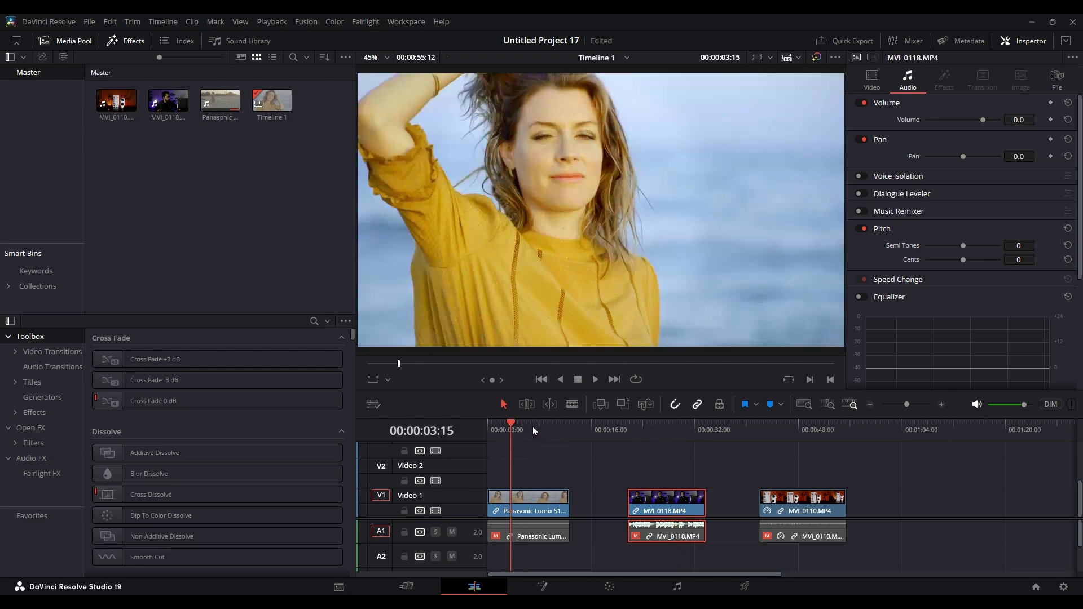
pyautogui.click(532, 429)
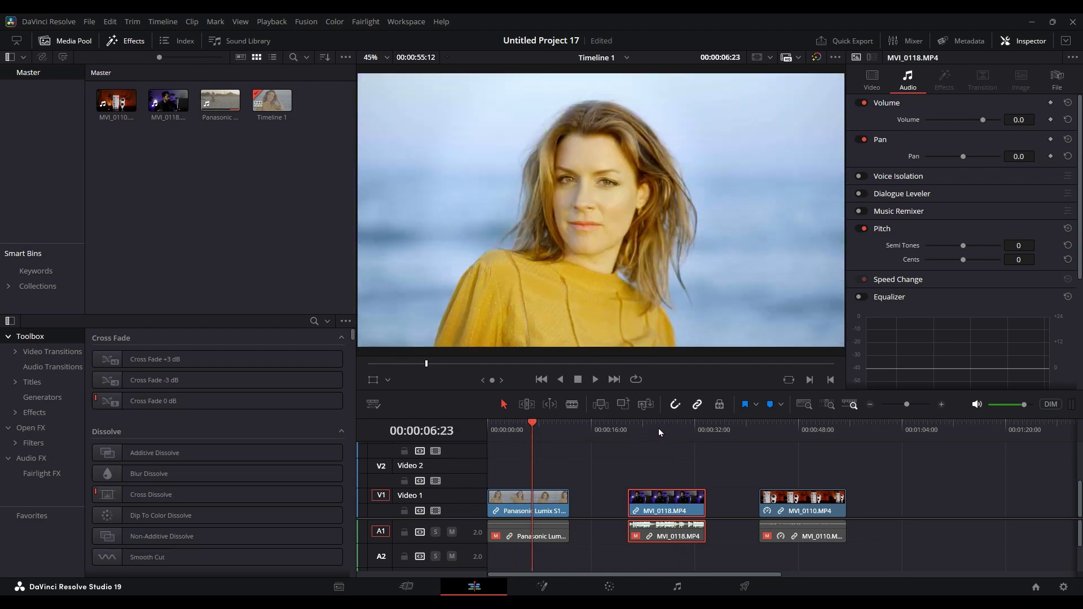